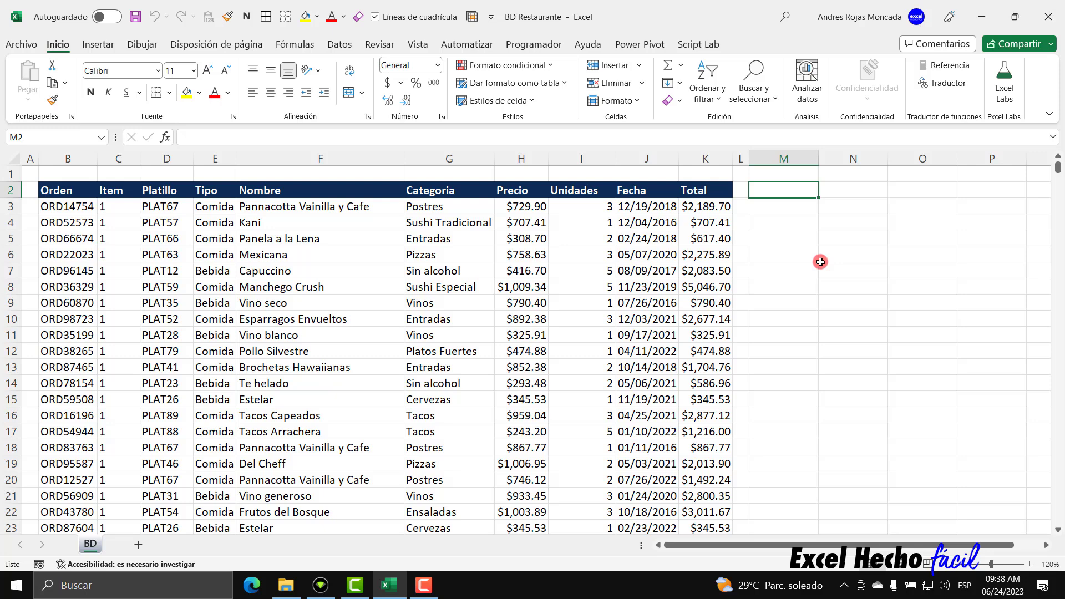
- Number row 1 from 1 to 10 across B1:K1 above the sales headers
{"action": "key", "text": "ctrl+Left"}
{"action": "key", "text": "ctrl+Left"}
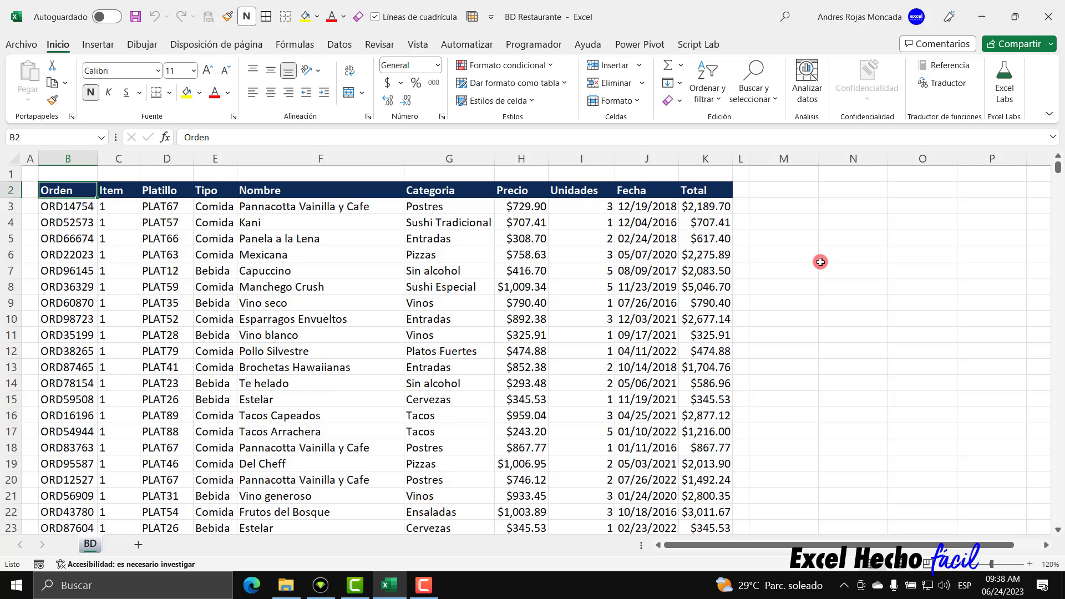
{"action": "key", "text": "Down"}
{"action": "key", "text": "ctrl+shift+Down"}
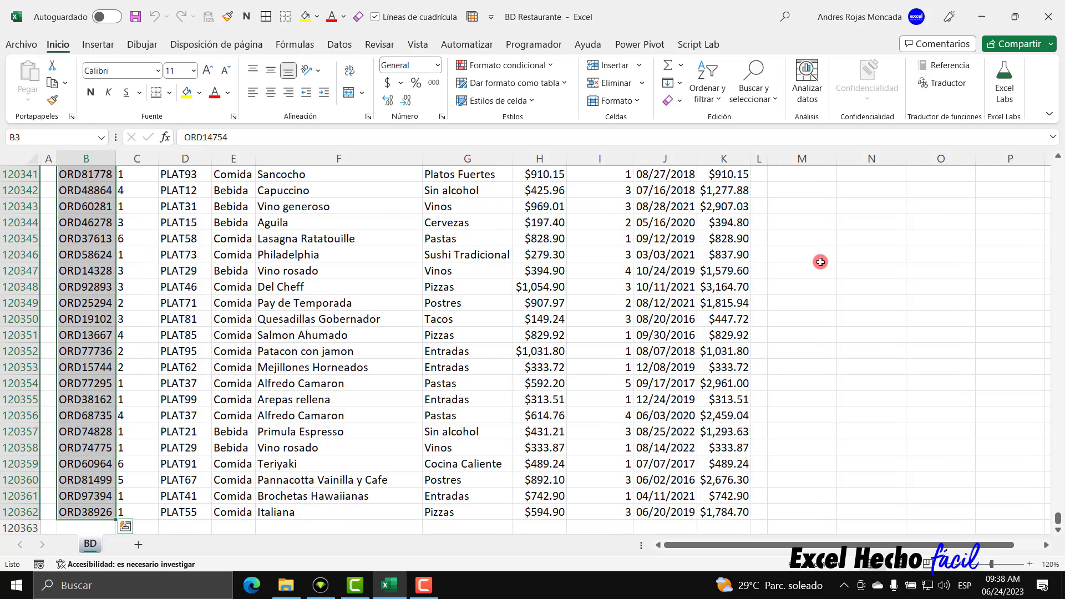
{"action": "key", "text": "Up"}
{"action": "scroll", "coordinate": [820, 262], "scroll_direction": "up", "scroll_amount": 1}
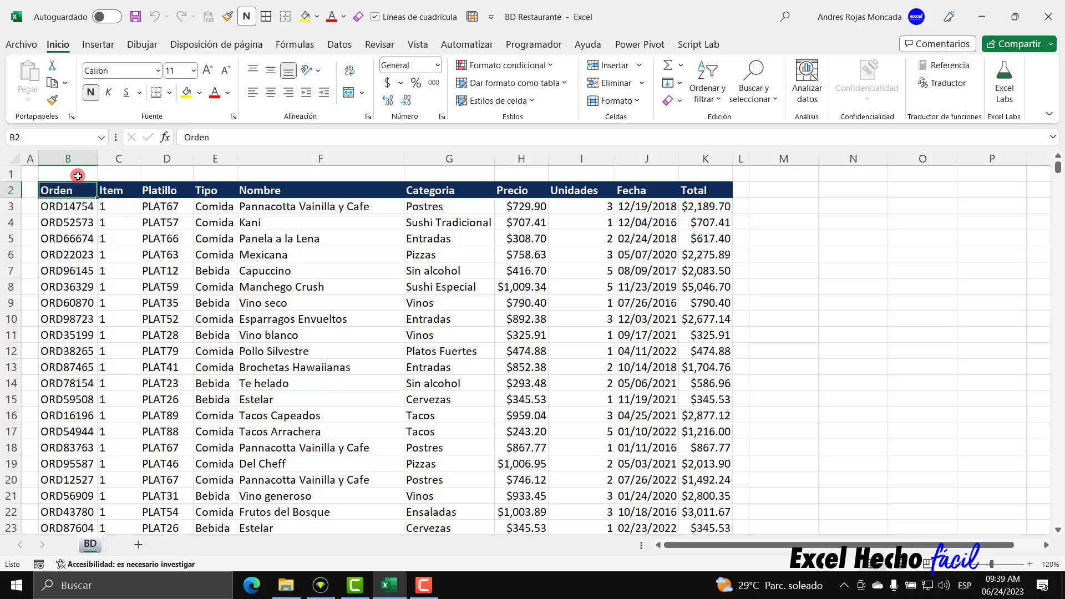
{"action": "left_click", "coordinate": [86, 175]}
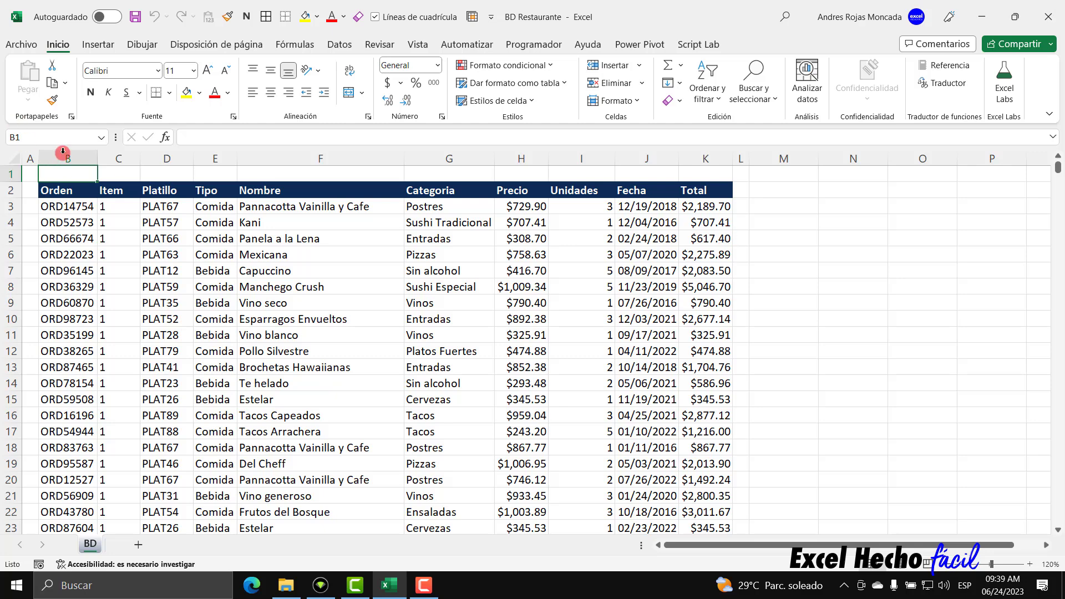
{"action": "type", "text": "1"}
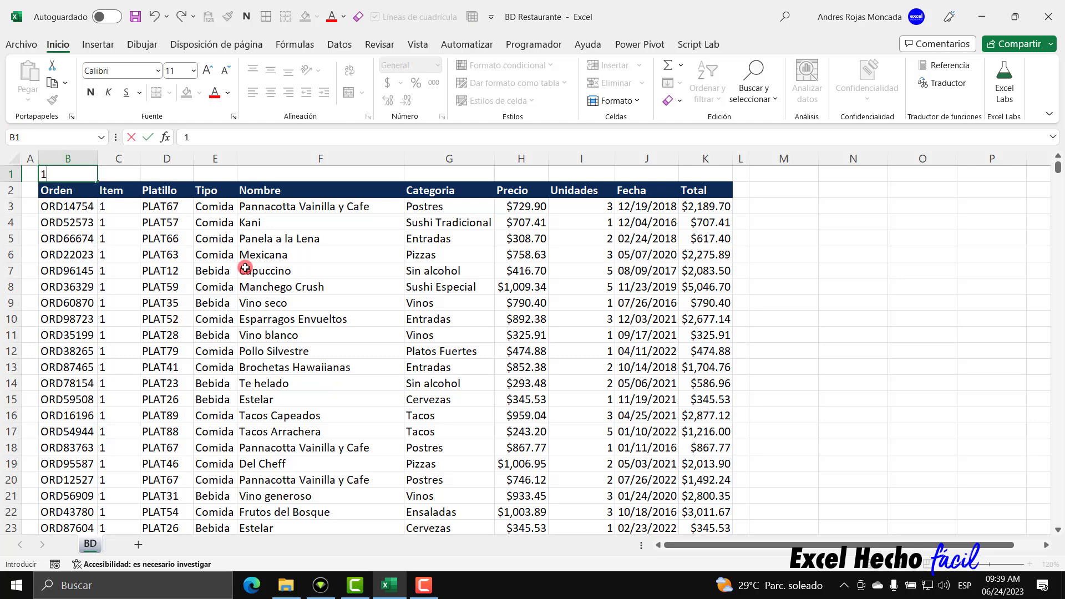
{"action": "key", "text": "Tab"}
{"action": "type", "text": "2"}
{"action": "key", "text": "Tab"}
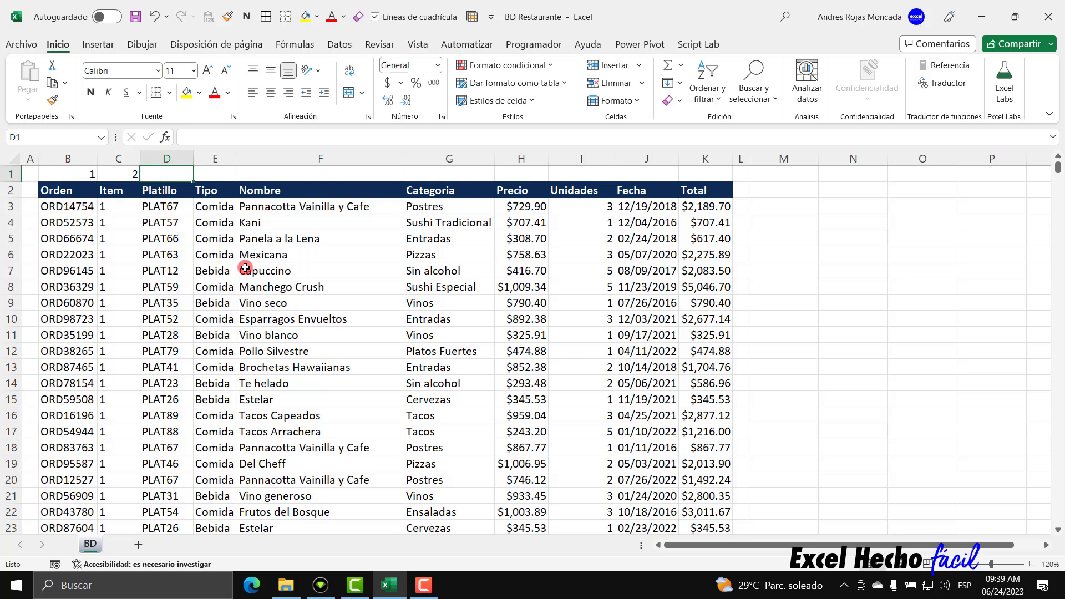
{"action": "left_click", "coordinate": [94, 177]}
{"action": "left_click_drag", "start_coordinate": [96, 178], "coordinate": [712, 175]}
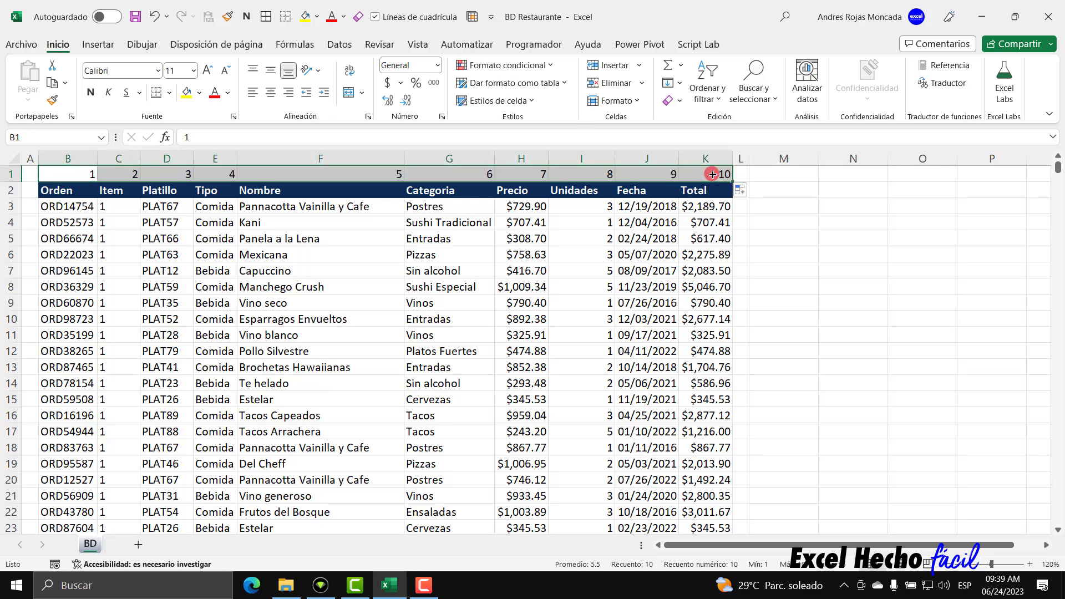
- Select the whole sales range B2:K120362, from Orden to Total
{"action": "left_click", "coordinate": [69, 190]}
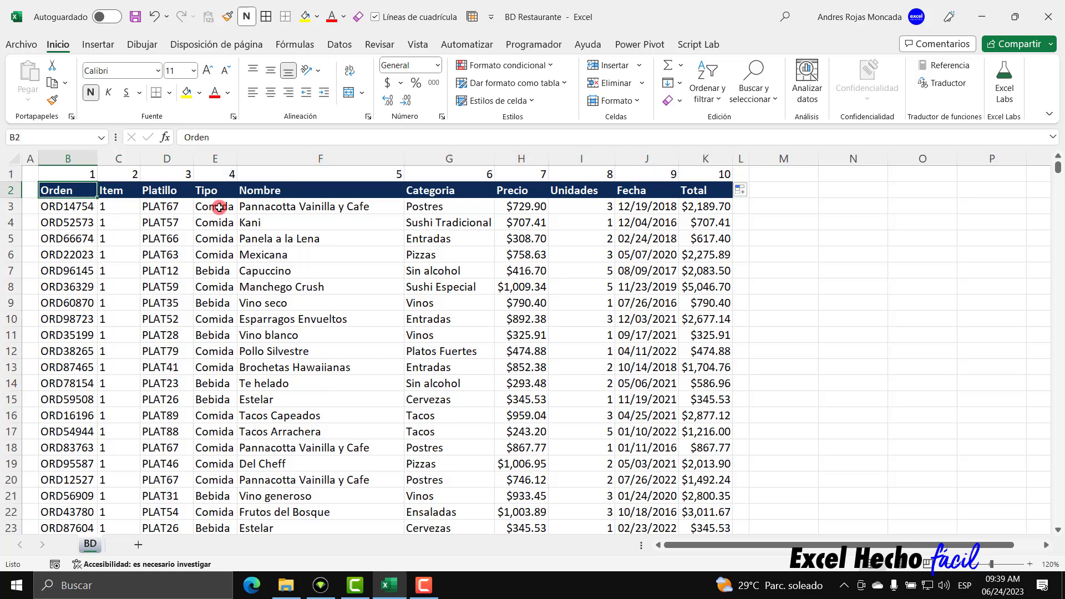
{"action": "key", "text": "Up"}
{"action": "key", "text": "ctrl+a"}
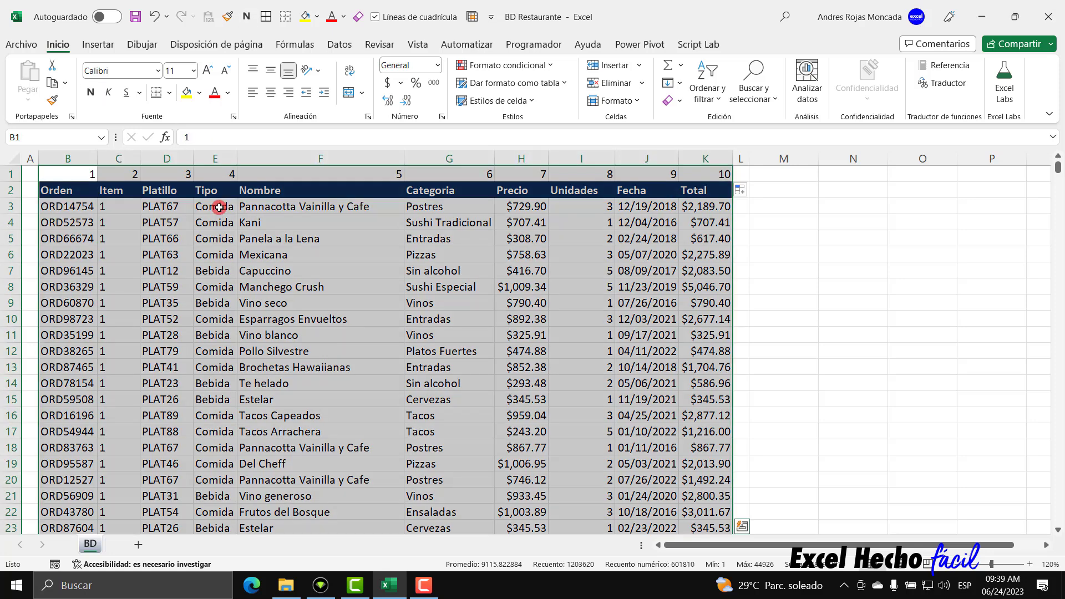
{"action": "key", "text": "Down"}
{"action": "key", "text": "ctrl+shift+Right"}
{"action": "key", "text": "ctrl+shift+Down"}
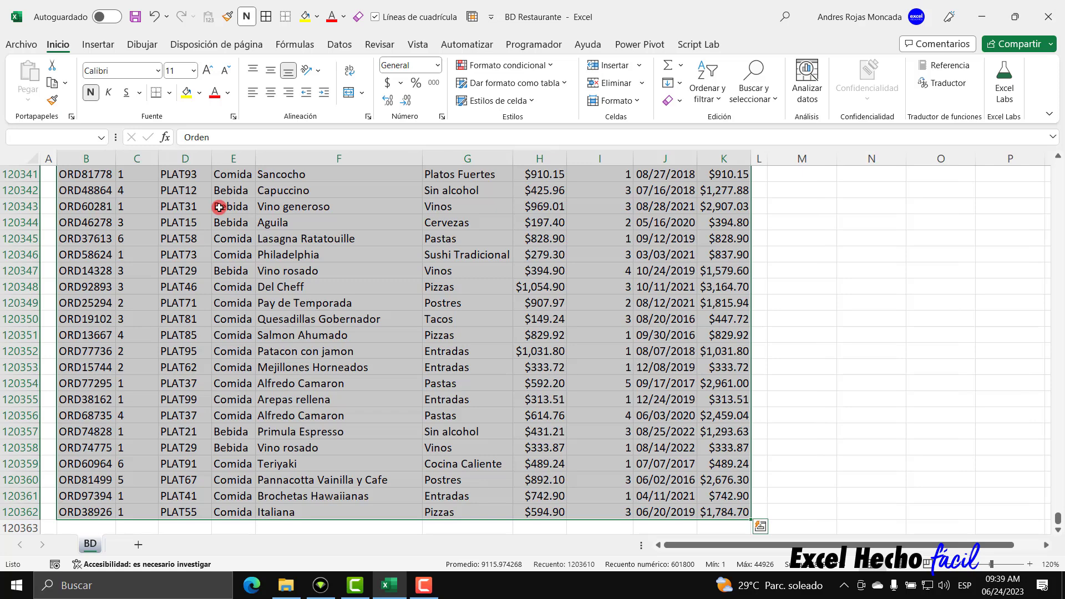
{"action": "key", "text": "ctrl+BackSpace"}
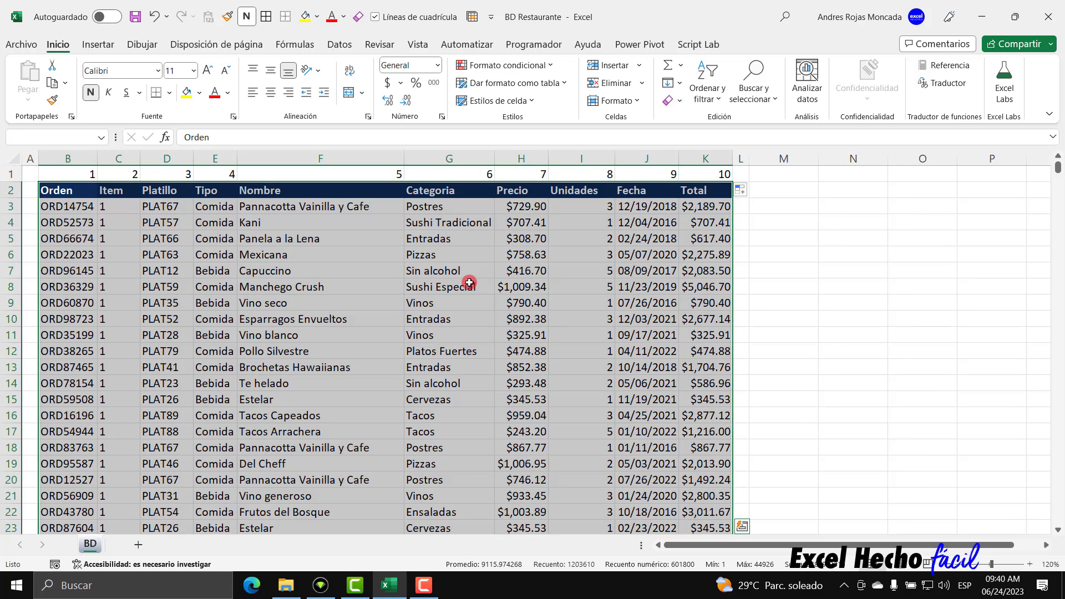
- Convert B2:K120362 into a light grey banded table with headers, named BD
{"action": "key", "text": "ctrl+t"}
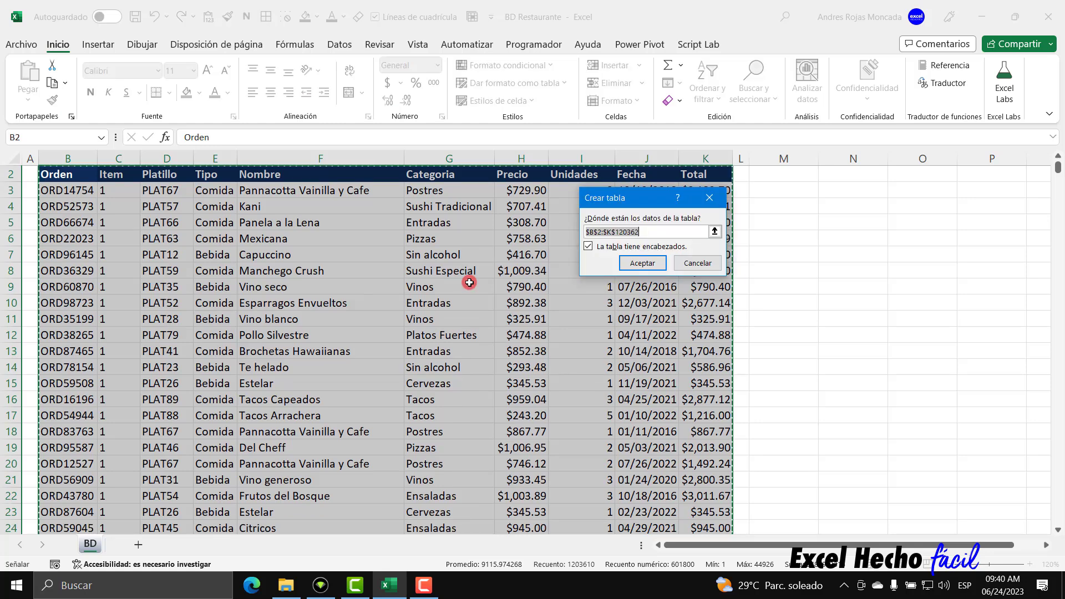
{"action": "left_click", "coordinate": [646, 266]}
{"action": "left_click", "coordinate": [990, 97]}
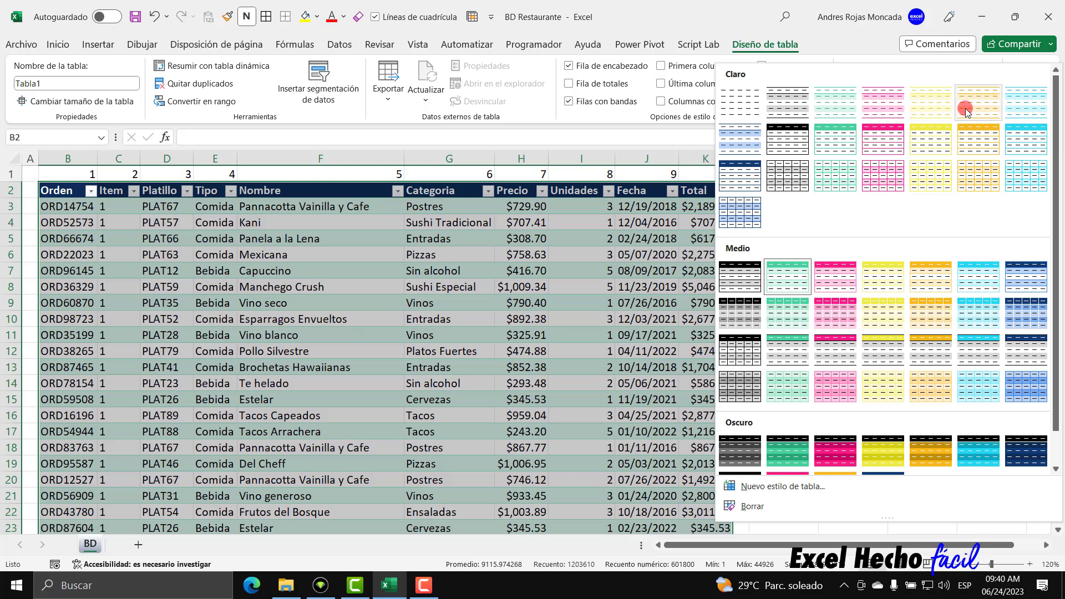
{"action": "left_click", "coordinate": [790, 109]}
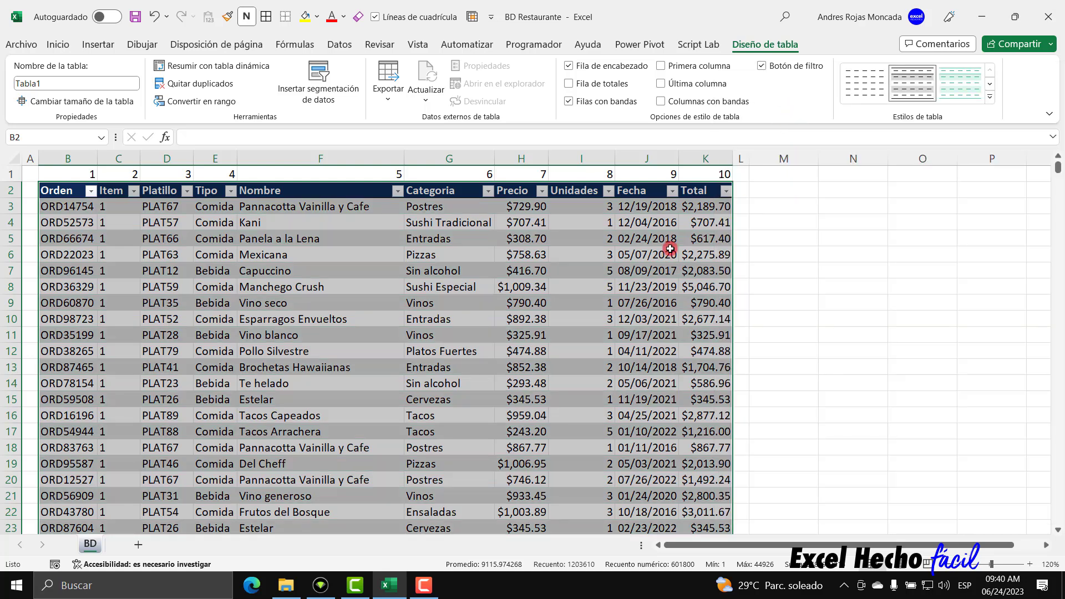
{"action": "left_click", "coordinate": [78, 86]}
{"action": "type", "text": "BD"}
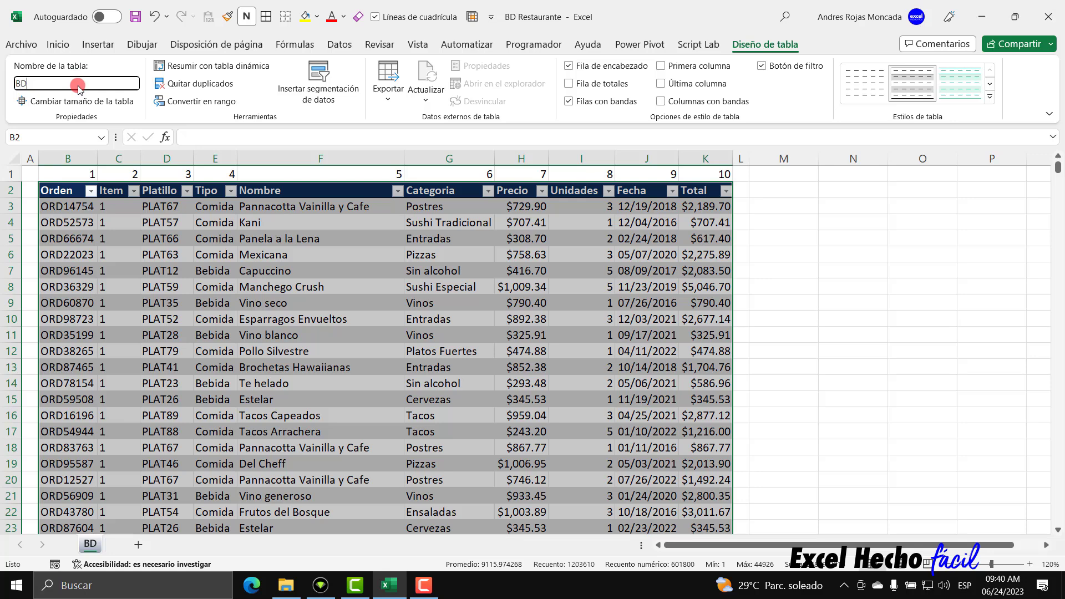
{"action": "key", "text": "Return"}
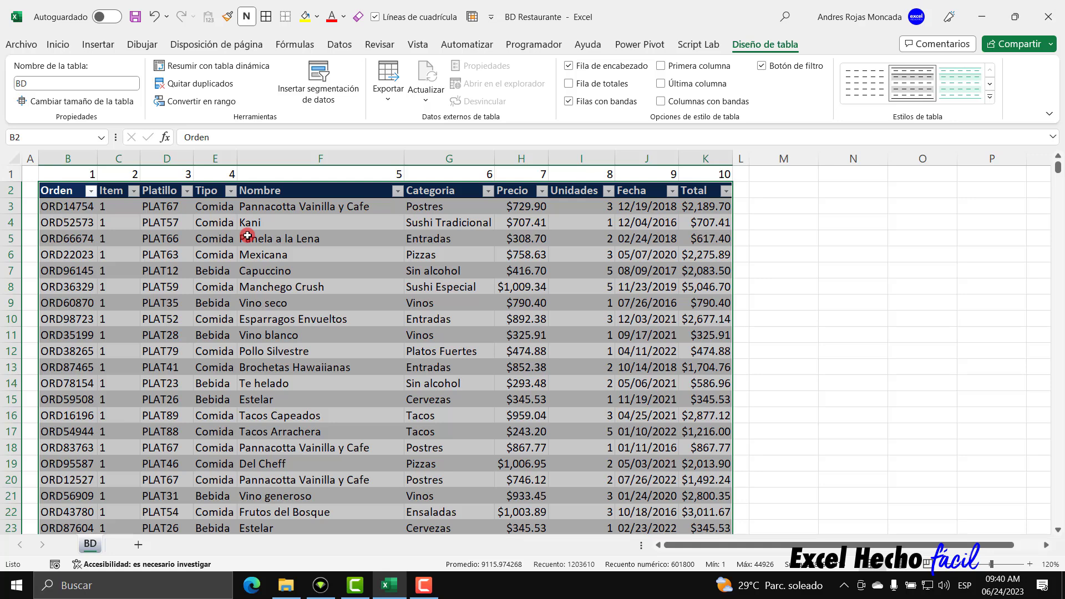
- Hide columns B, C, D, F, H and I (Orden, Item, Platillo, Nombre, Precio, Unidades)
{"action": "left_click", "coordinate": [76, 193]}
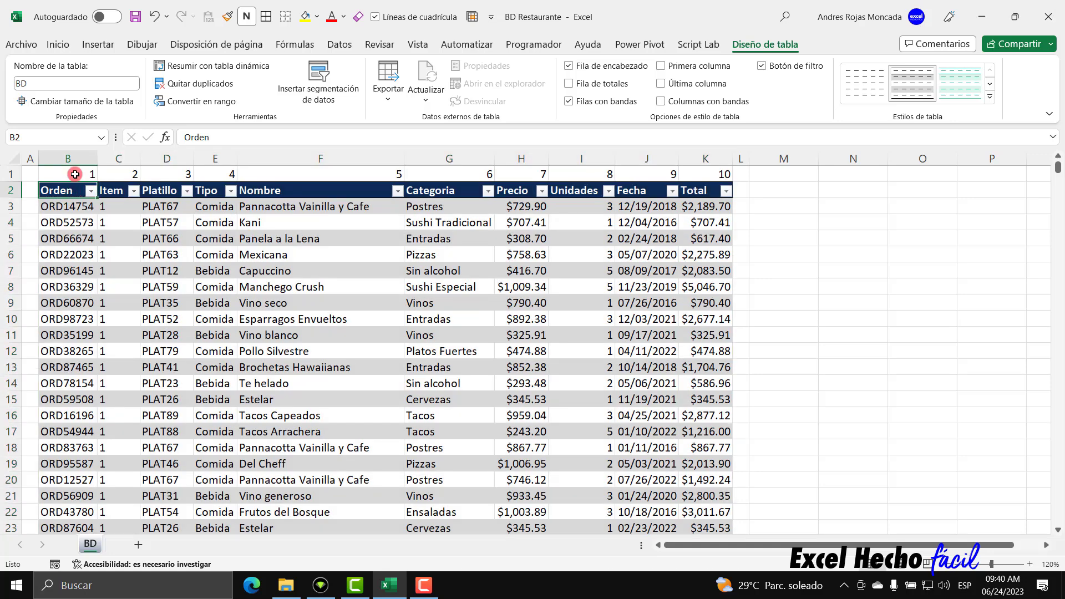
{"action": "left_click", "coordinate": [73, 158]}
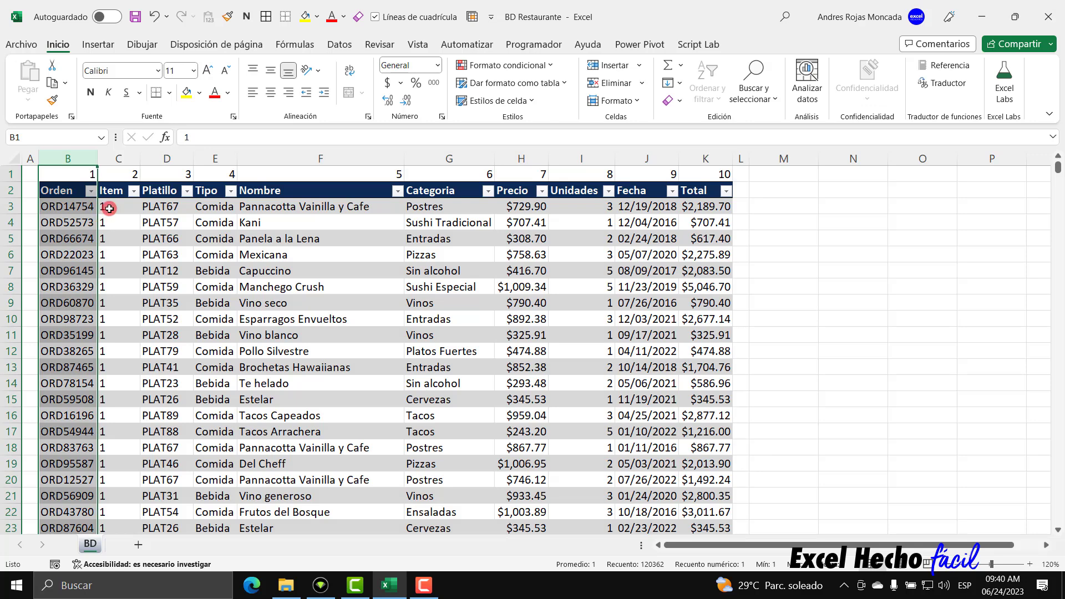
{"action": "left_click", "coordinate": [118, 161], "text": "ctrl"}
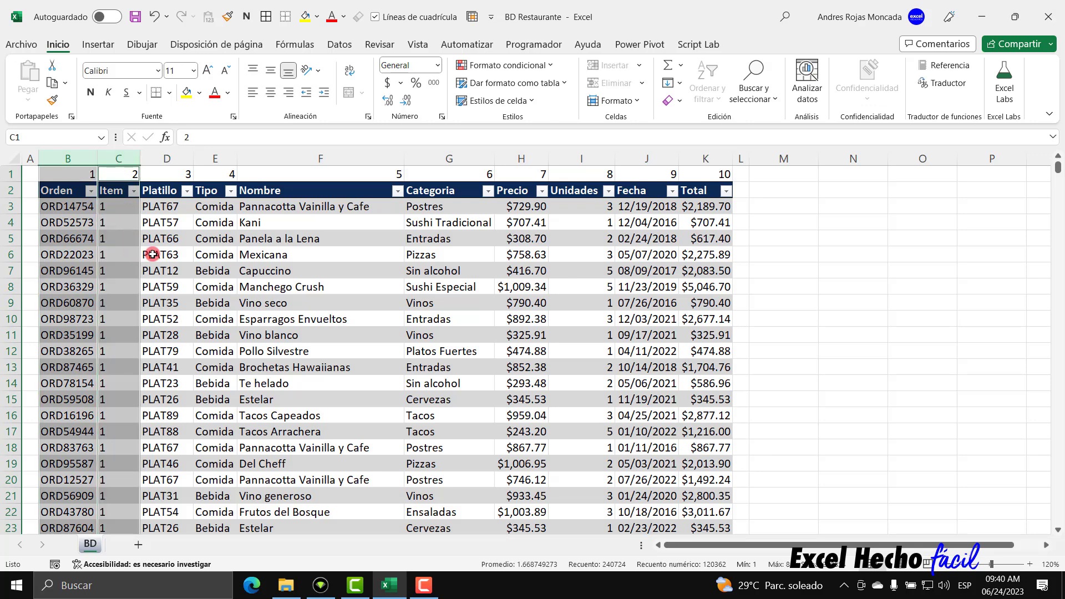
{"action": "left_click", "coordinate": [165, 160], "text": "ctrl"}
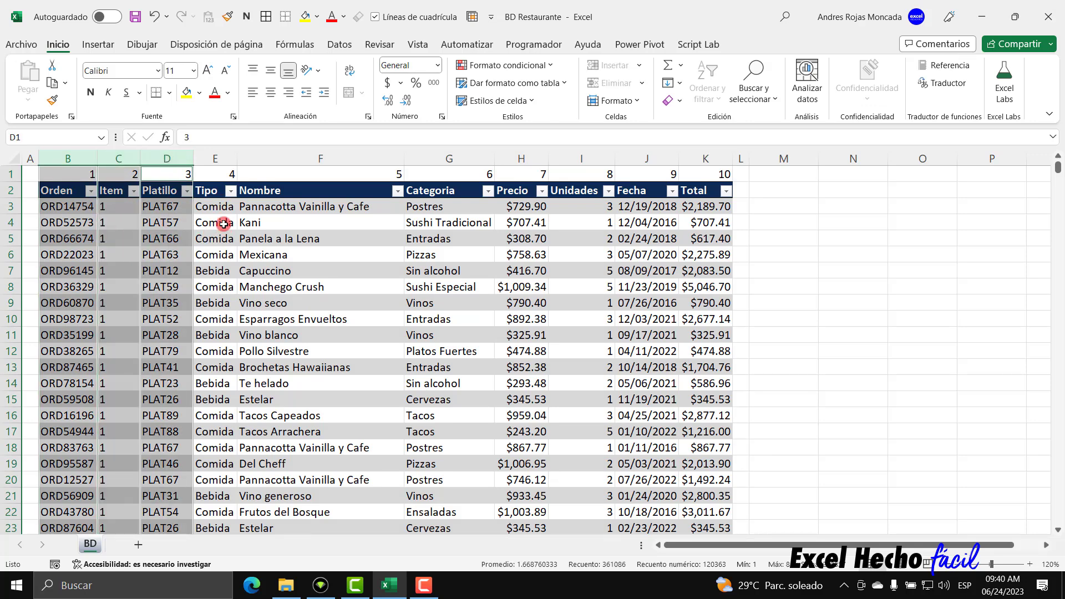
{"action": "left_click", "coordinate": [317, 160], "text": "ctrl"}
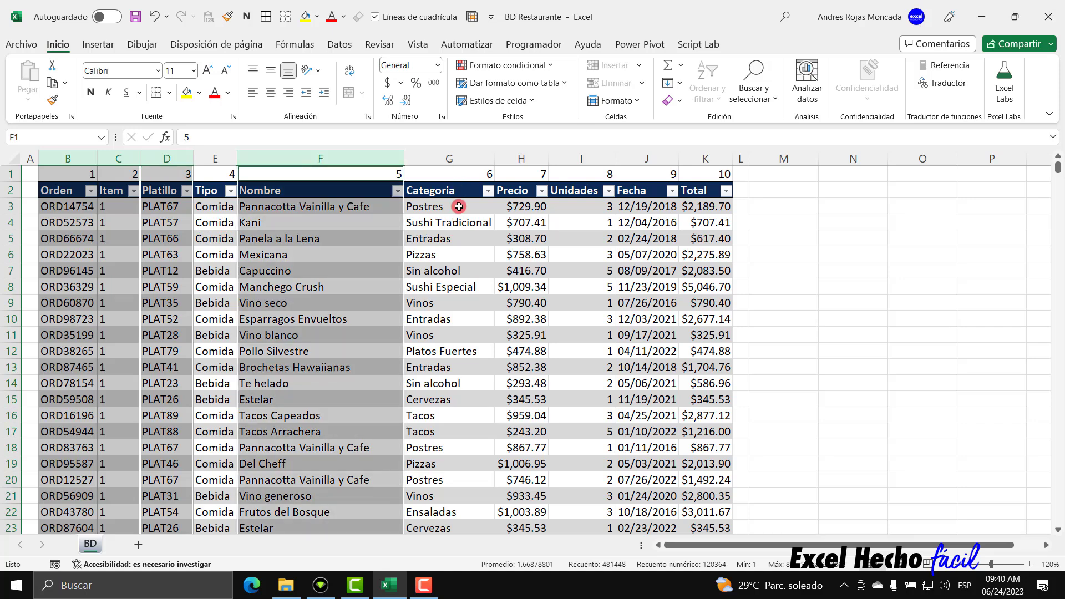
{"action": "left_click", "coordinate": [523, 159], "text": "ctrl"}
{"action": "left_click", "coordinate": [560, 157], "text": "ctrl"}
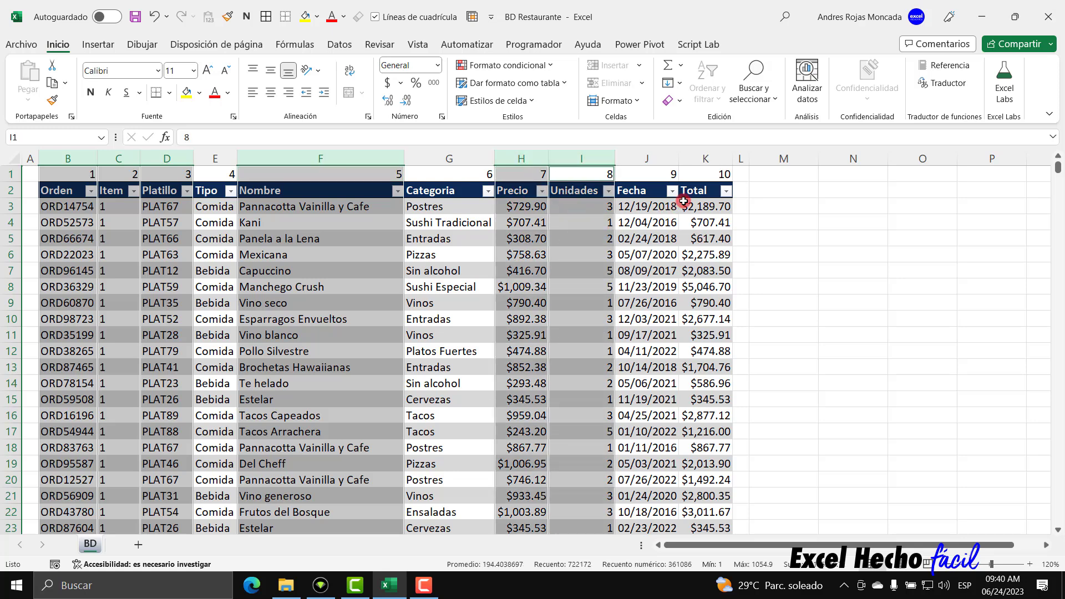
{"action": "right_click", "coordinate": [582, 156]}
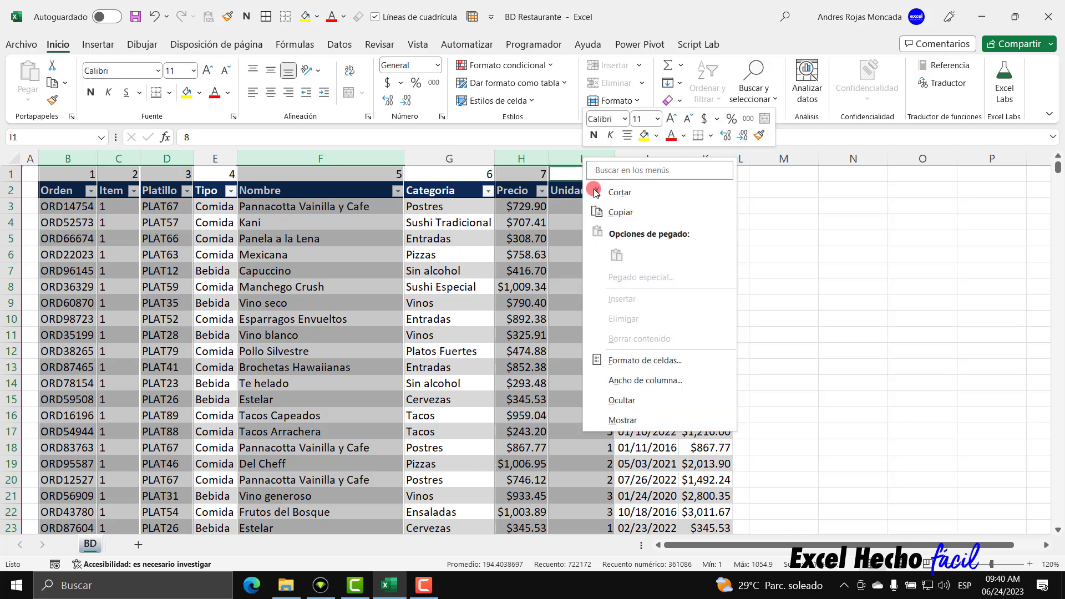
{"action": "left_click", "coordinate": [619, 398]}
{"action": "left_click", "coordinate": [344, 188]}
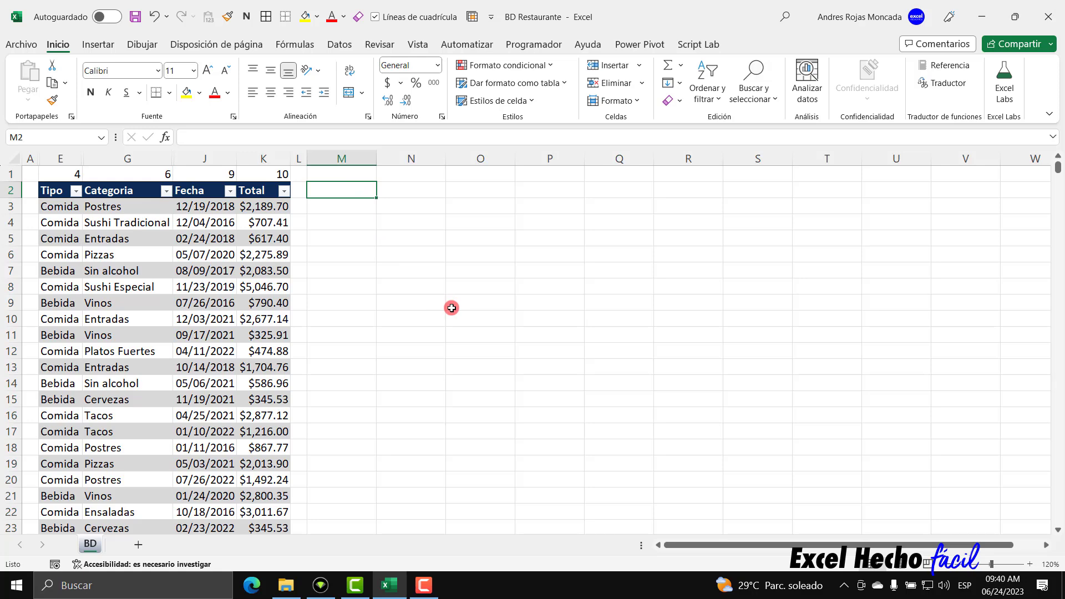
- Enter the criteria Top 3, Año 2019 and Tipo Comida in M2:O3
{"action": "type", "text": "Top"}
{"action": "key", "text": "Return"}
{"action": "type", "text": "3"}
{"action": "key", "text": "Up"}
{"action": "key", "text": "Right"}
{"action": "type", "text": "Año"}
{"action": "key", "text": "Return"}
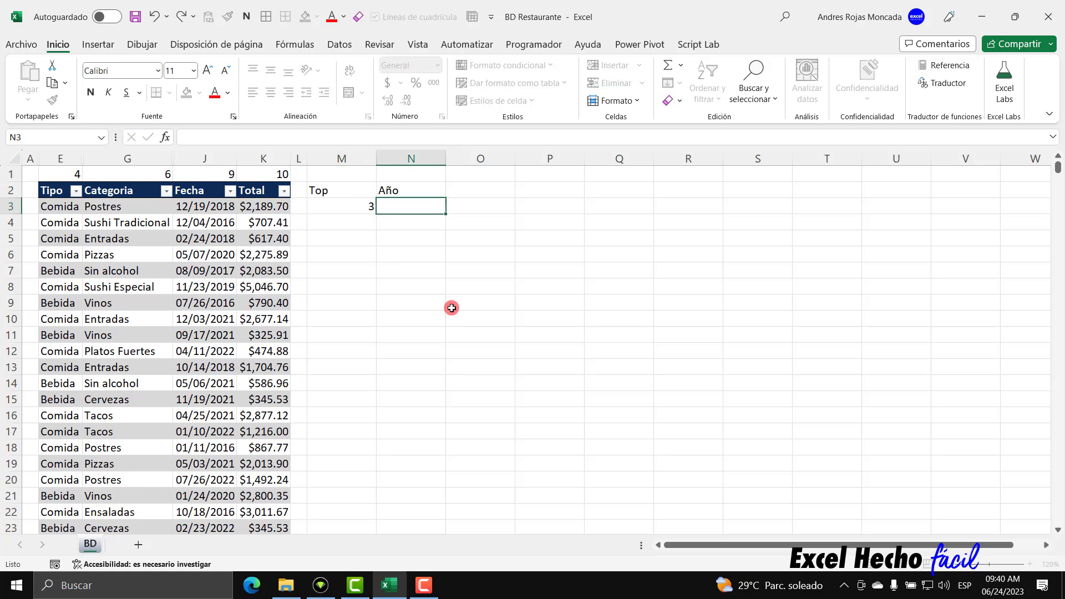
{"action": "type", "text": "2019"}
{"action": "key", "text": "Up"}
{"action": "key", "text": "Right"}
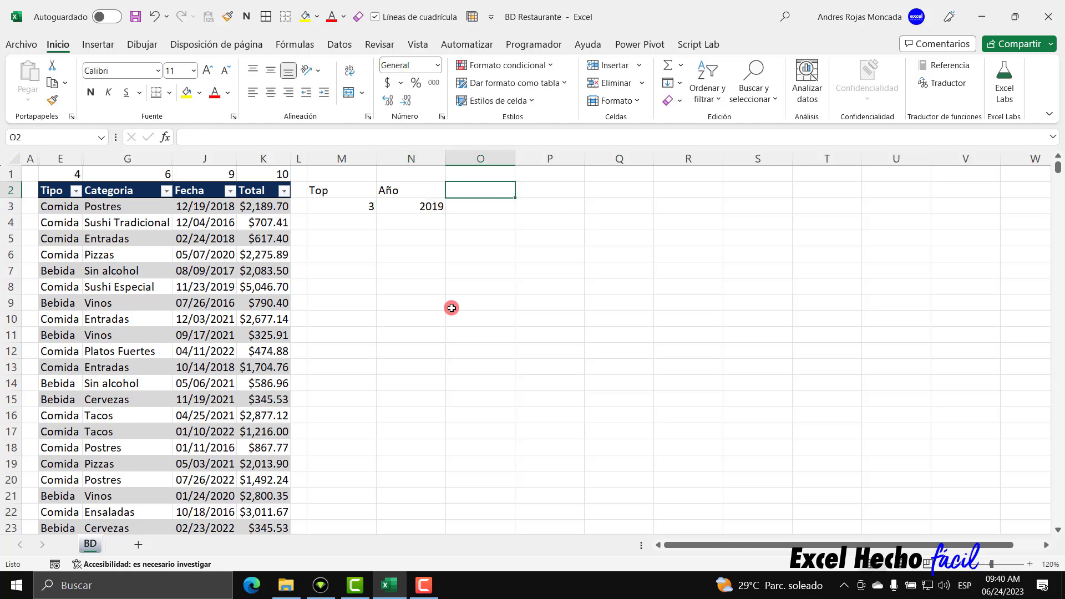
{"action": "type", "text": "Tipo"}
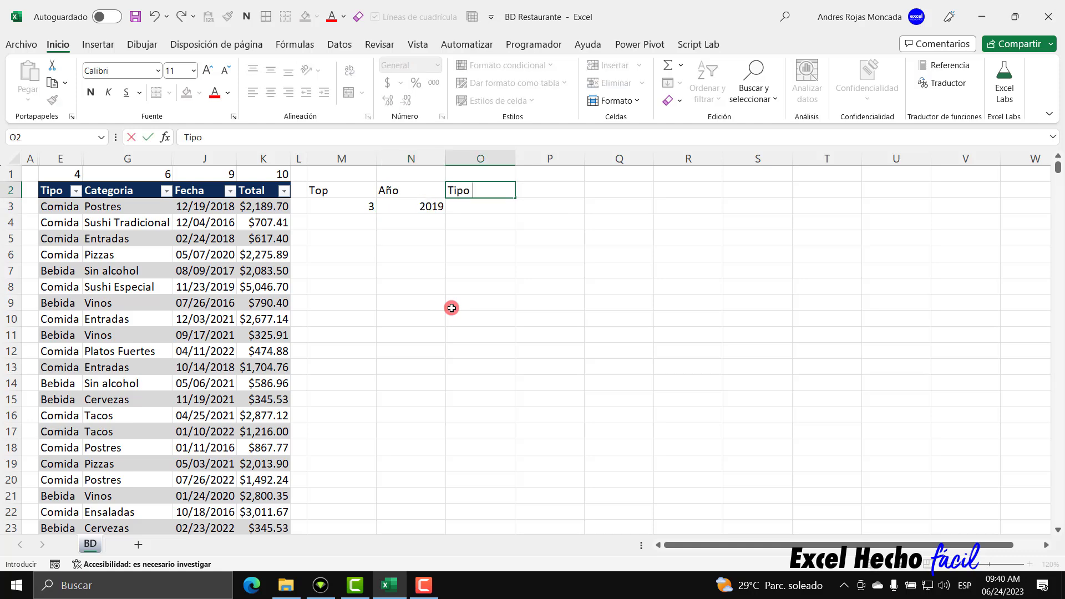
{"action": "key", "text": "Return"}
{"action": "type", "text": "Comida"}
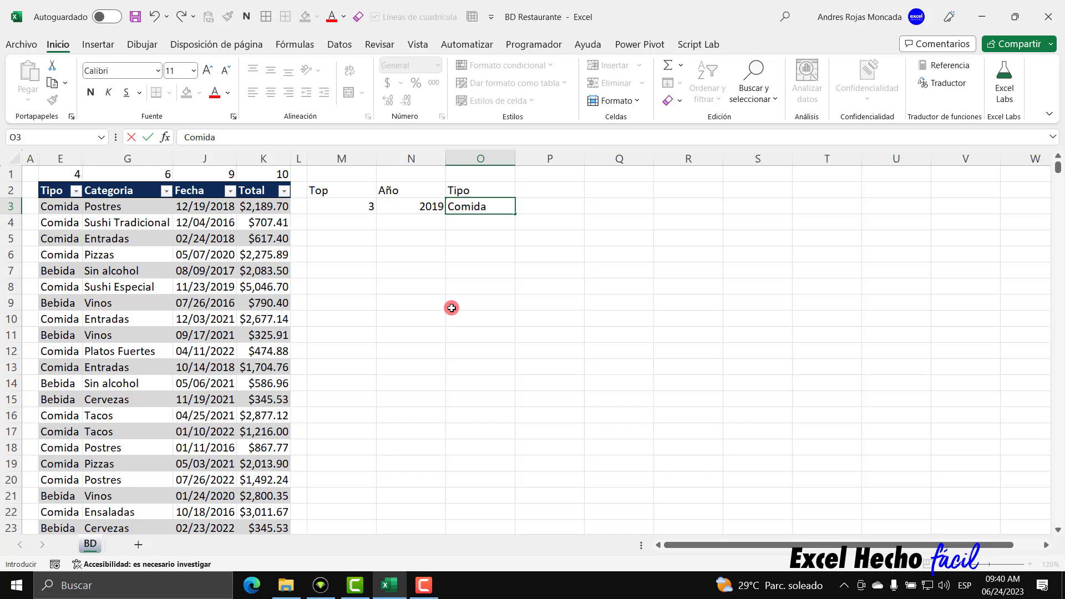
{"action": "key", "text": "Return"}
- Give M2:O2 the table's dark-blue header style and centre the M2:O3 panel
{"action": "left_click", "coordinate": [271, 192]}
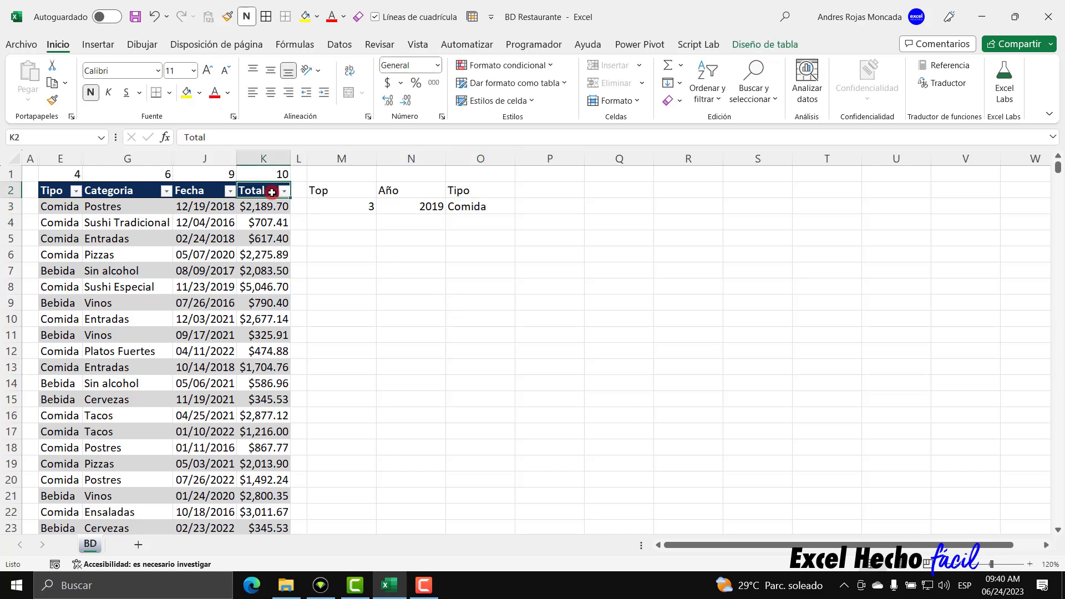
{"action": "left_click", "coordinate": [52, 100]}
{"action": "left_click_drag", "start_coordinate": [346, 190], "coordinate": [494, 190]}
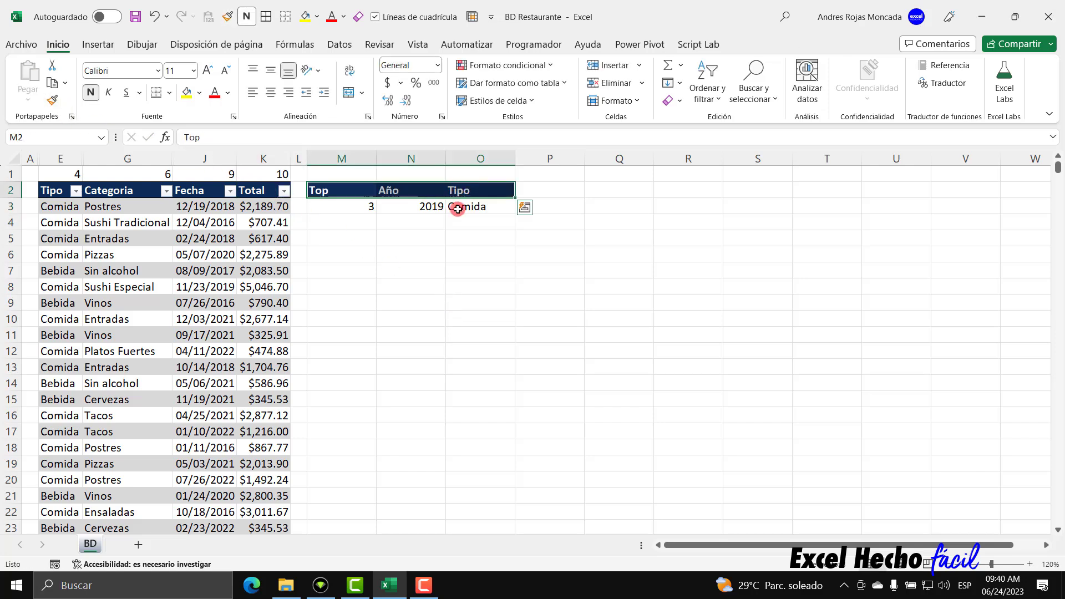
{"action": "left_click_drag", "start_coordinate": [342, 192], "coordinate": [488, 207]}
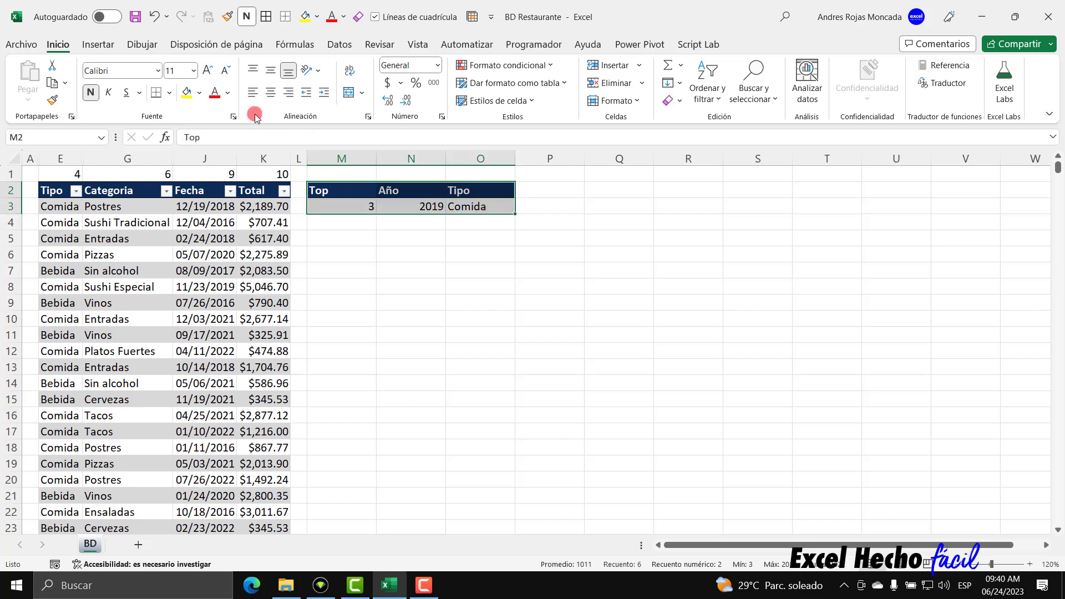
{"action": "left_click", "coordinate": [271, 92]}
- Type the headers Categoria and Valor in M5:N5
{"action": "key", "text": "Down"}
{"action": "key", "text": "Down"}
{"action": "key", "text": "Down"}
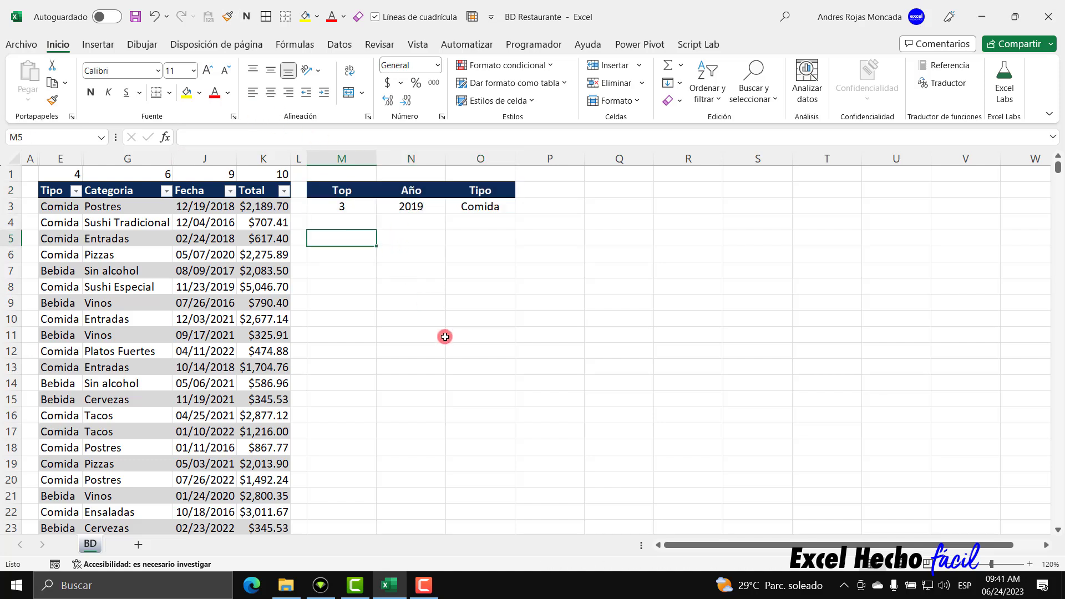
{"action": "type", "text": "Catego"}
{"action": "key", "text": "BackSpace"}
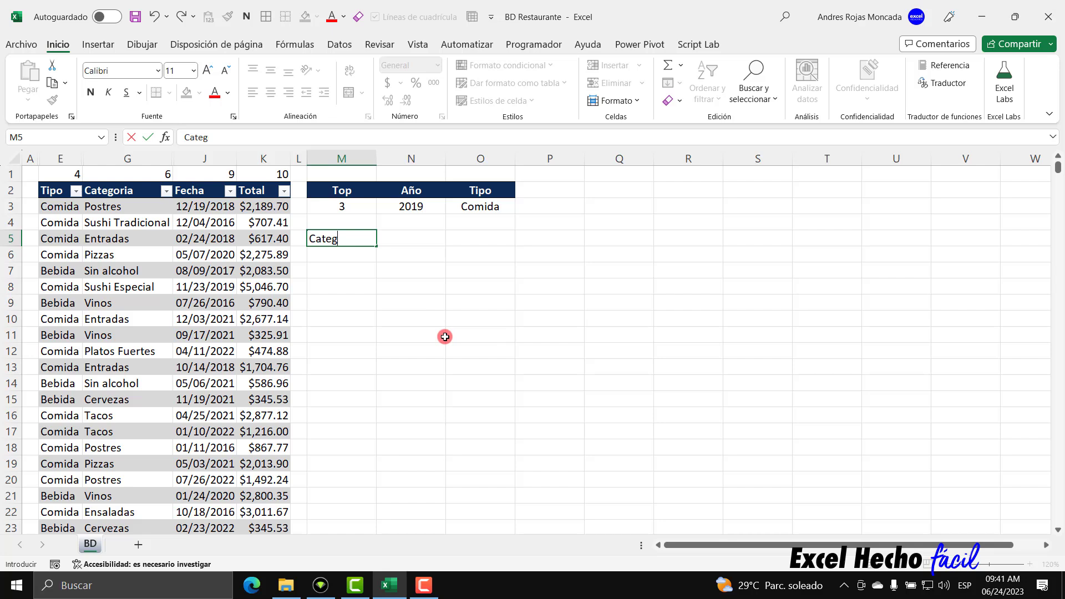
{"action": "type", "text": "oria"}
{"action": "key", "text": "BackSpace"}
{"action": "key", "text": "BackSpace"}
{"action": "type", "text": "ia"}
{"action": "key", "text": "Tab"}
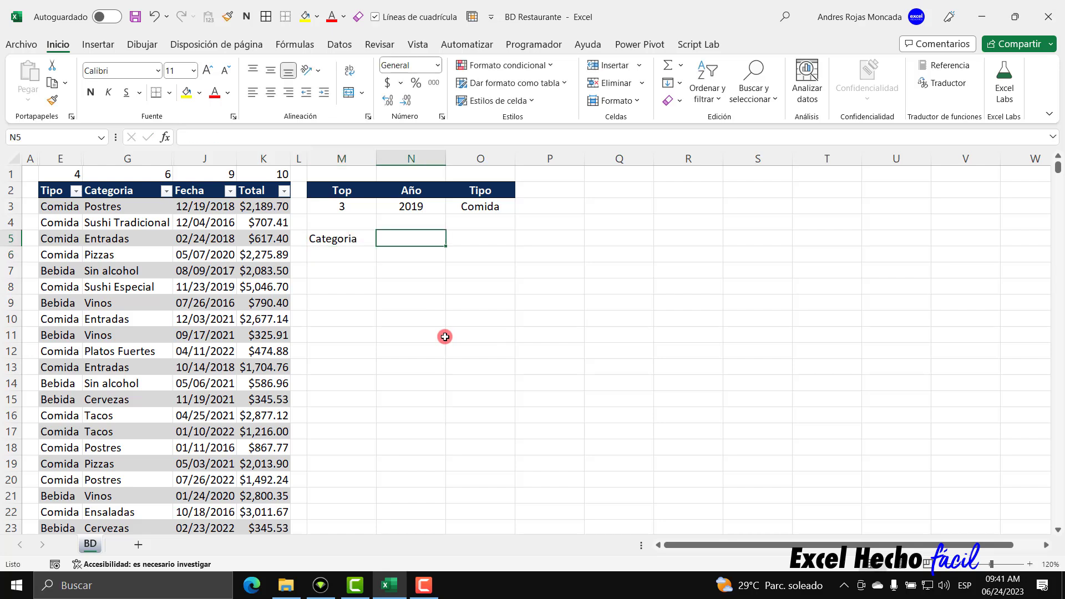
{"action": "type", "text": "Valor"}
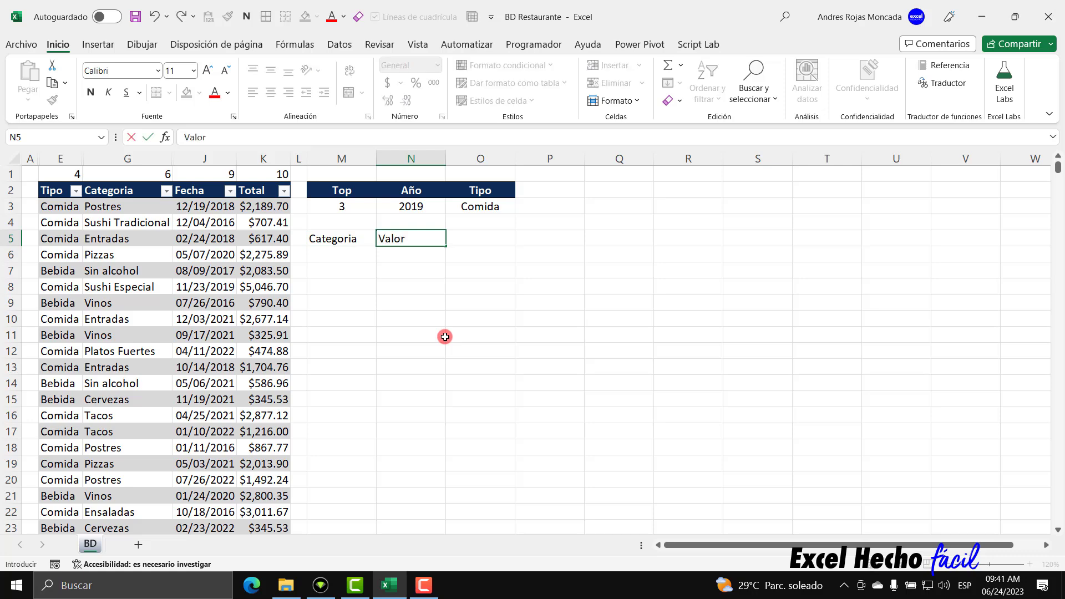
{"action": "key", "text": "Return"}
- Copy the dark-blue header formatting onto the Categoria and Valor headers in M5:N5
{"action": "left_click_drag", "start_coordinate": [328, 239], "coordinate": [415, 239]}
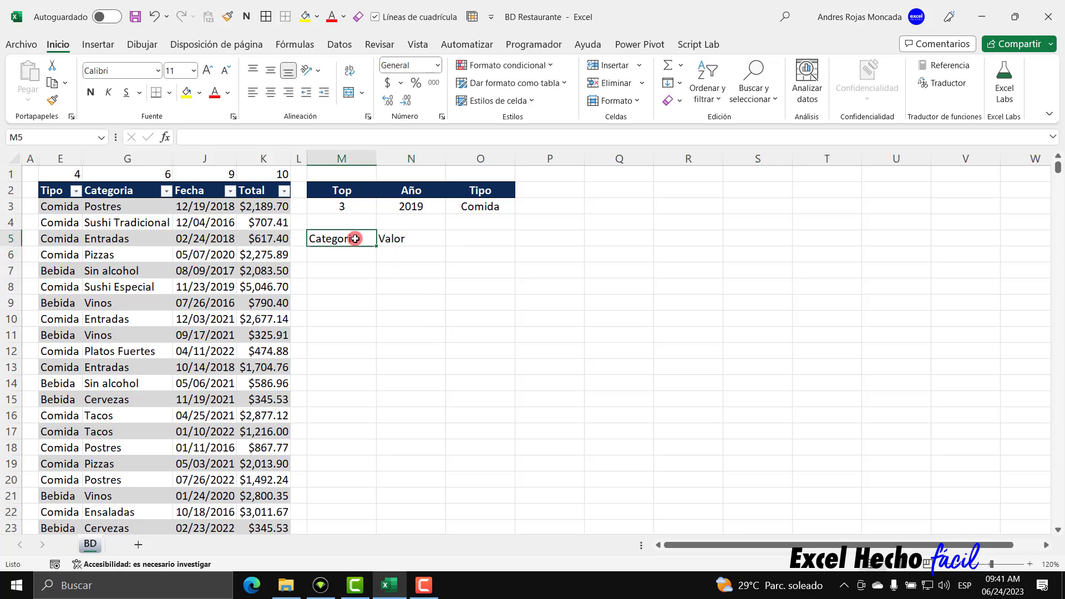
{"action": "left_click", "coordinate": [345, 190]}
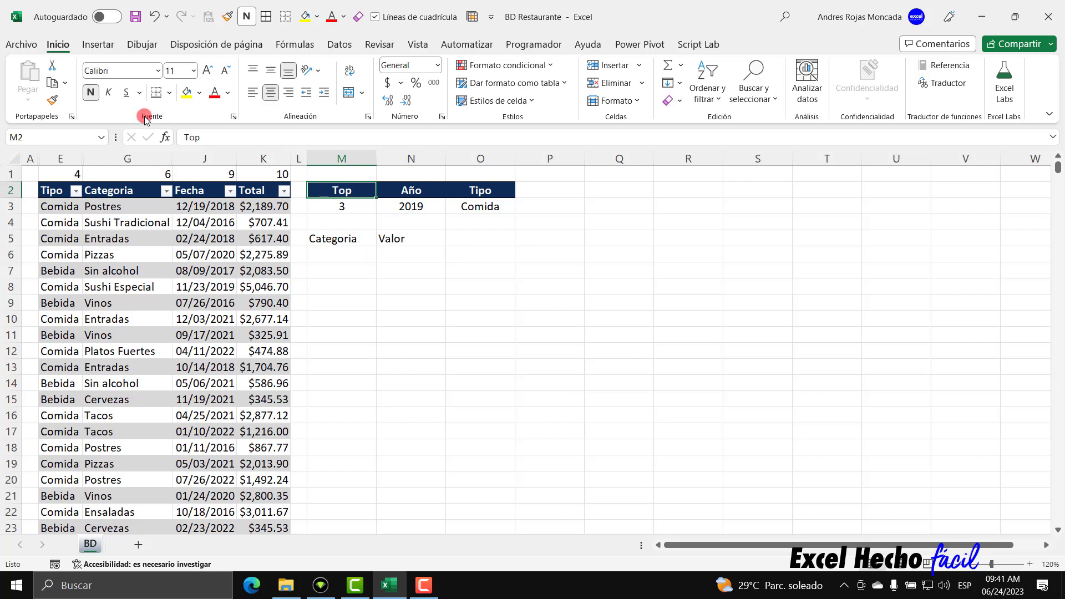
{"action": "left_click", "coordinate": [261, 190]}
{"action": "left_click", "coordinate": [52, 100]}
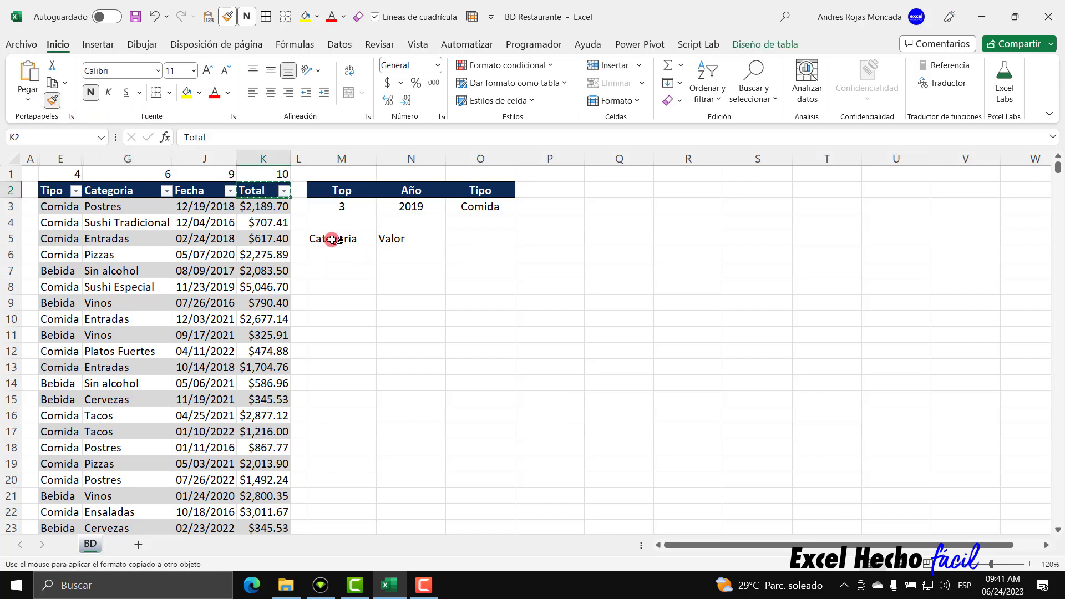
{"action": "left_click_drag", "start_coordinate": [333, 239], "coordinate": [413, 238]}
- Review the BD table's Fecha and Tipo columns, then return to M6 for the formula
{"action": "left_click", "coordinate": [358, 254]}
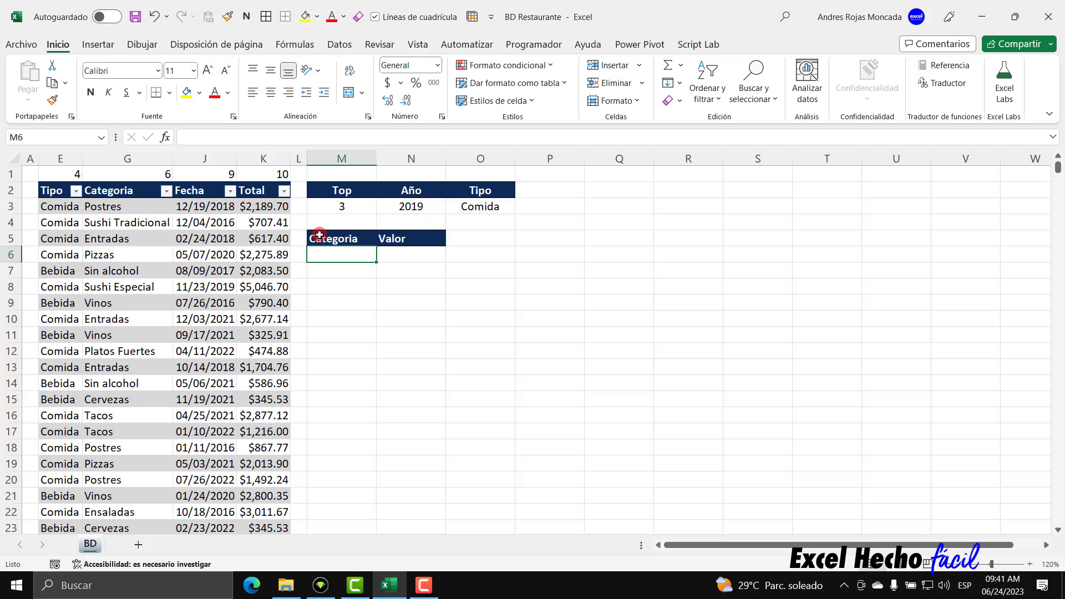
{"action": "left_click", "coordinate": [215, 183]}
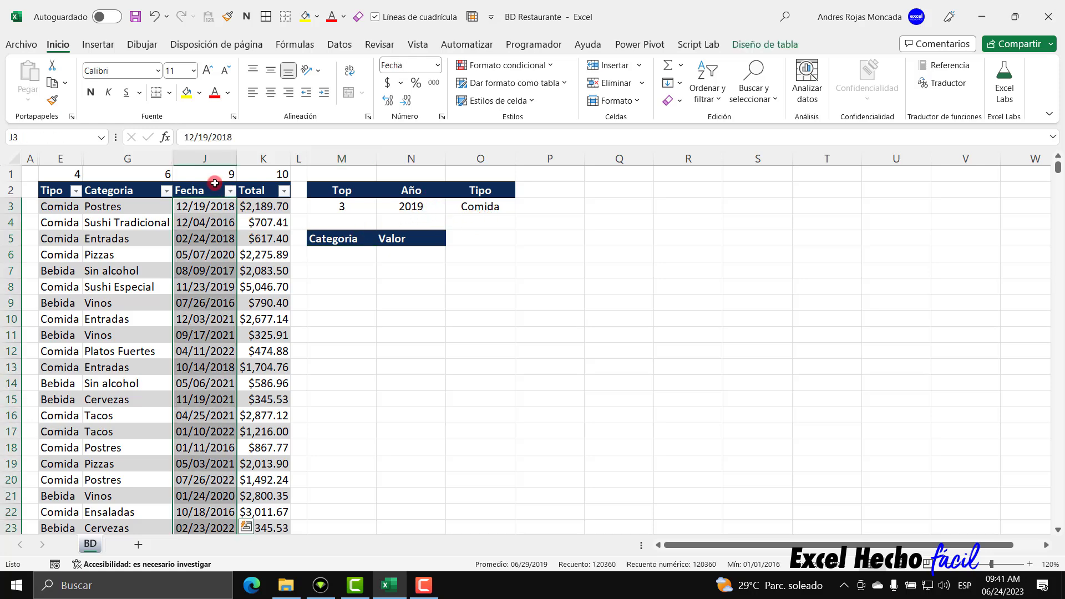
{"action": "left_click", "coordinate": [62, 185]}
{"action": "left_click", "coordinate": [61, 182]}
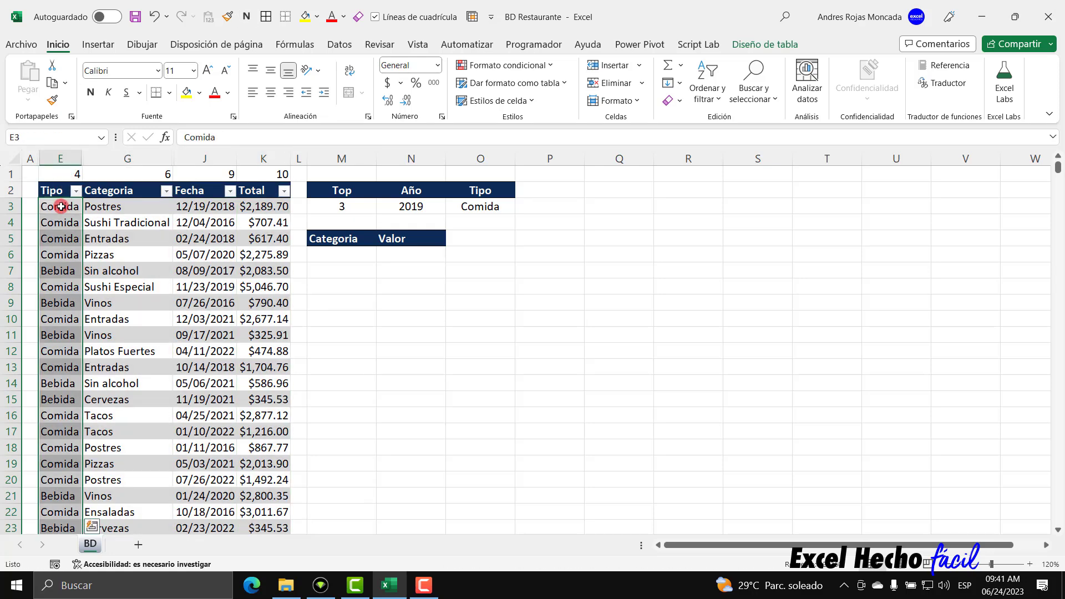
{"action": "left_click", "coordinate": [340, 256]}
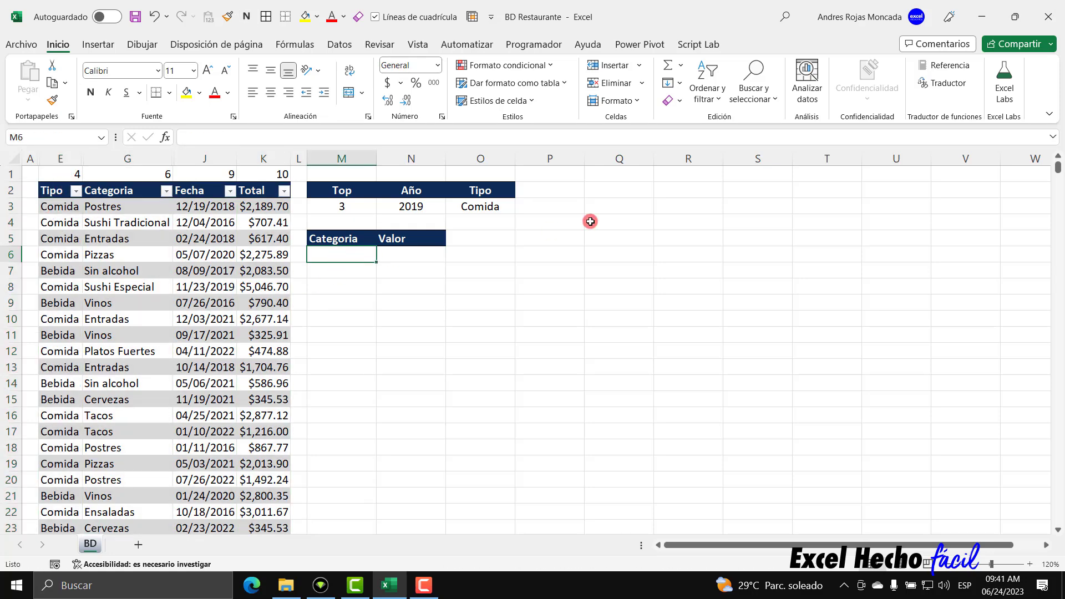
- Start M6 with =LET( defining _filtrotipotiempo as FILTRAR(
{"action": "type", "text": "=le"}
{"action": "key", "text": "Tab"}
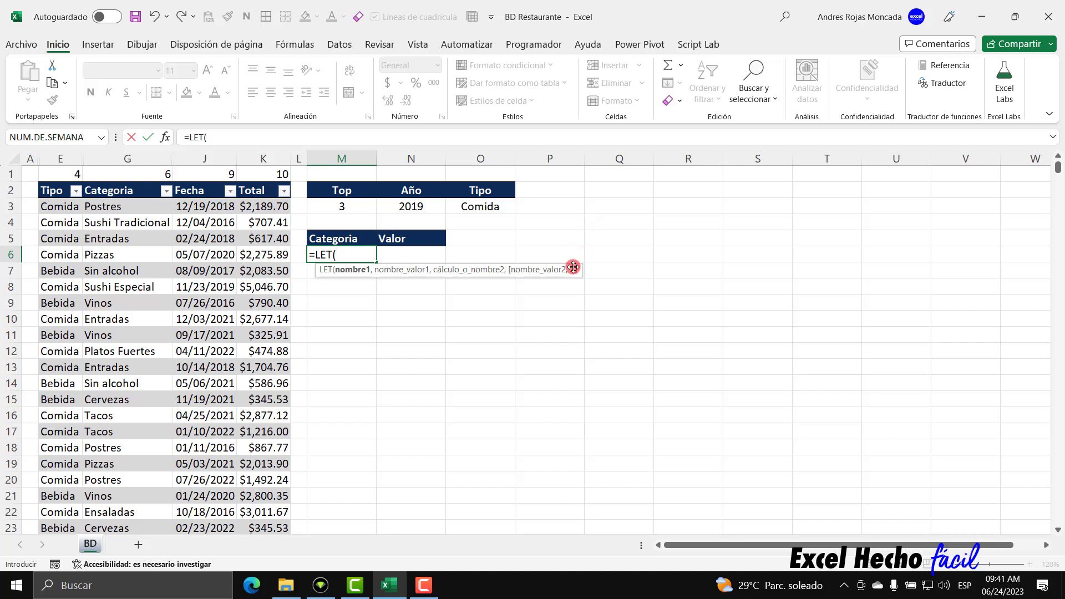
{"action": "left_click_drag", "start_coordinate": [573, 267], "coordinate": [804, 183]}
{"action": "type", "text": "_"}
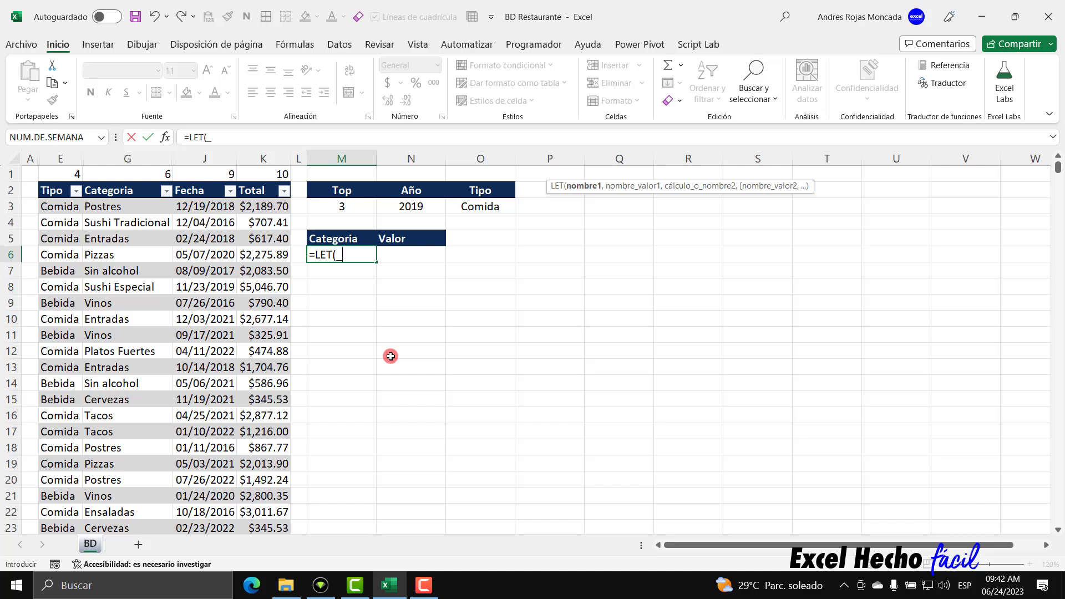
{"action": "type", "text": "filtro"}
{"action": "type", "text": "tipo"}
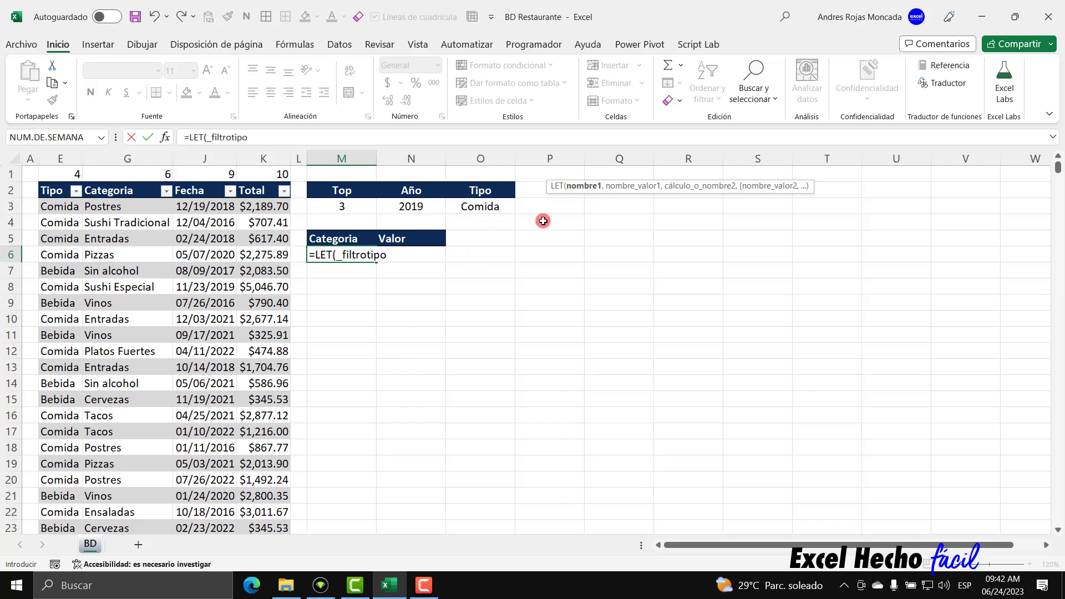
{"action": "type", "text": "tiempo,"}
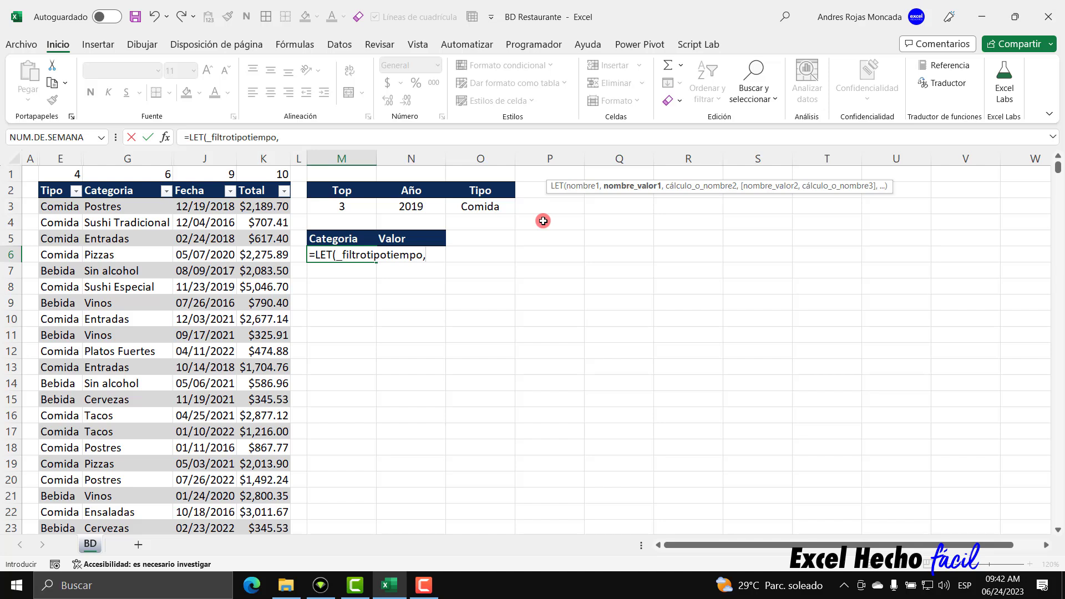
{"action": "type", "text": "FILTRAR("}
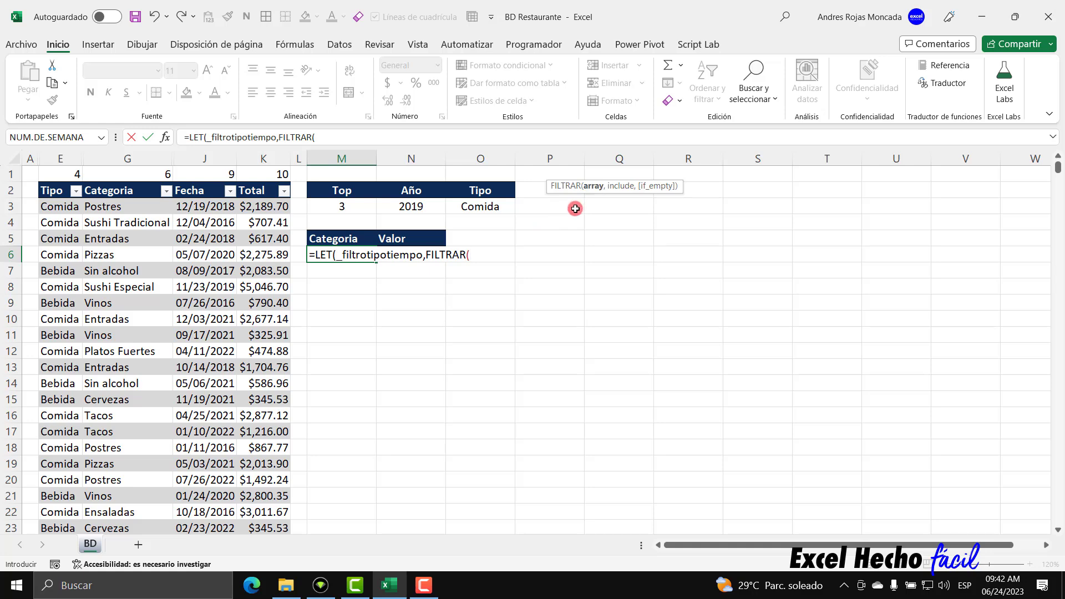
- Give FILTRAR the array ELEGIRCOLS(BD,6,10) and begin its include condition with AÑO(
{"action": "type", "text": "ele"}
{"action": "key", "text": "Down"}
{"action": "key", "text": "Tab"}
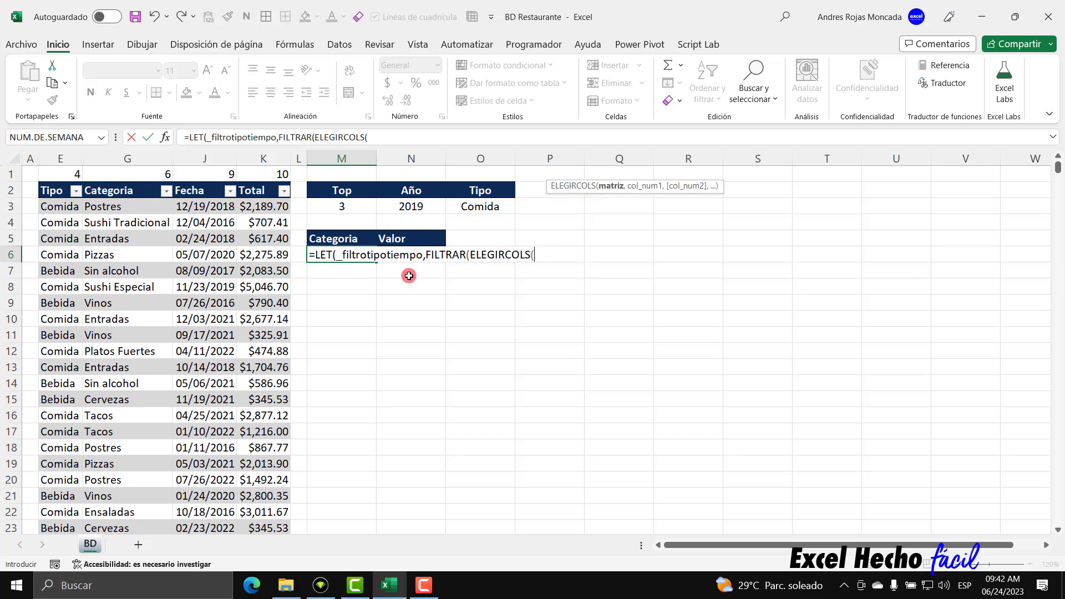
{"action": "type", "text": "BD"}
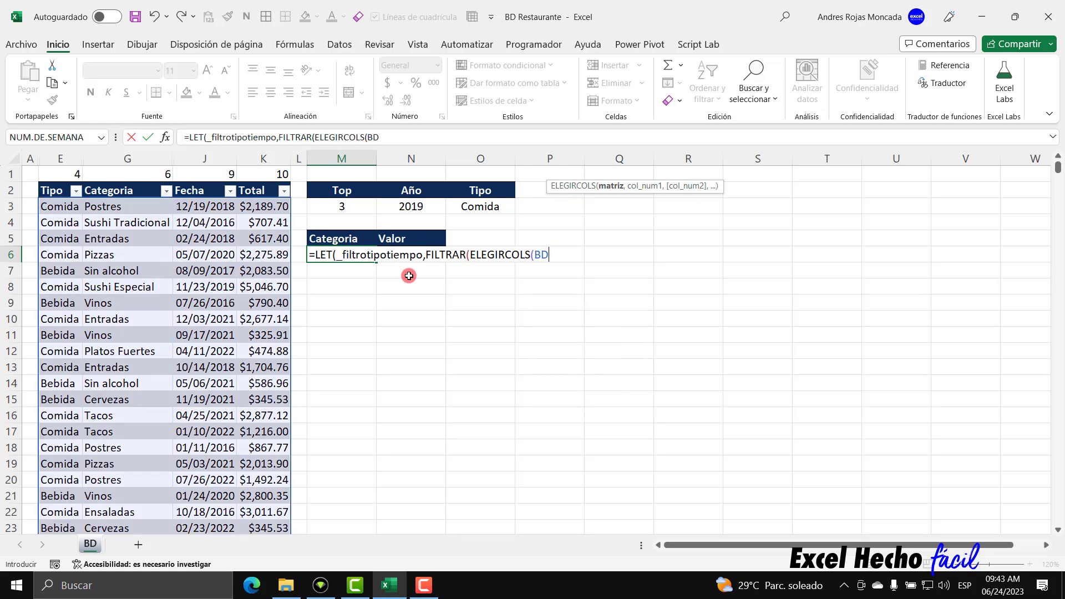
{"action": "type", "text": ","}
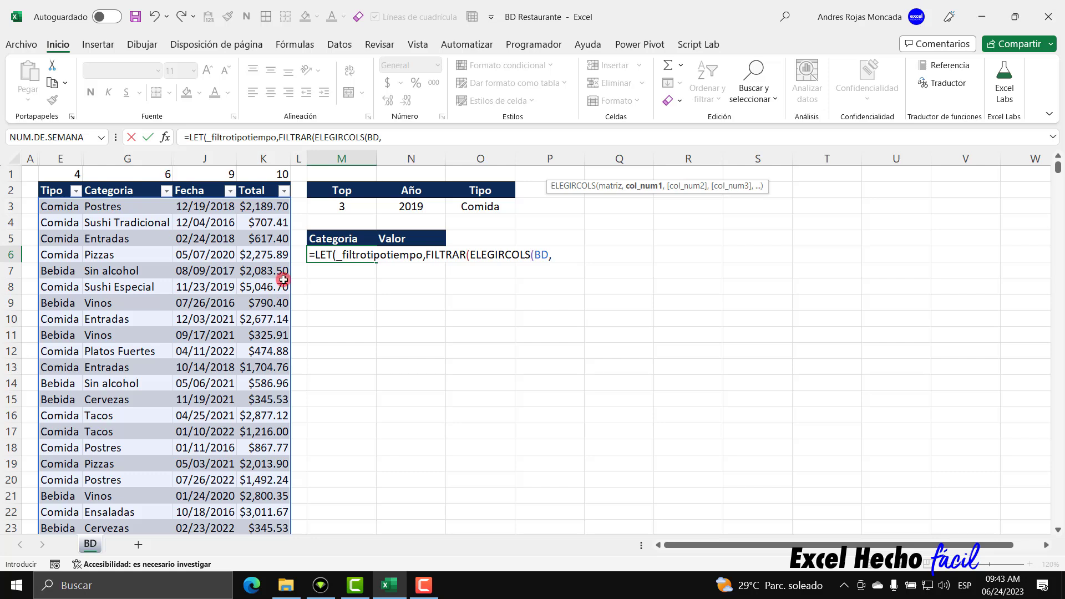
{"action": "type", "text": "6,"}
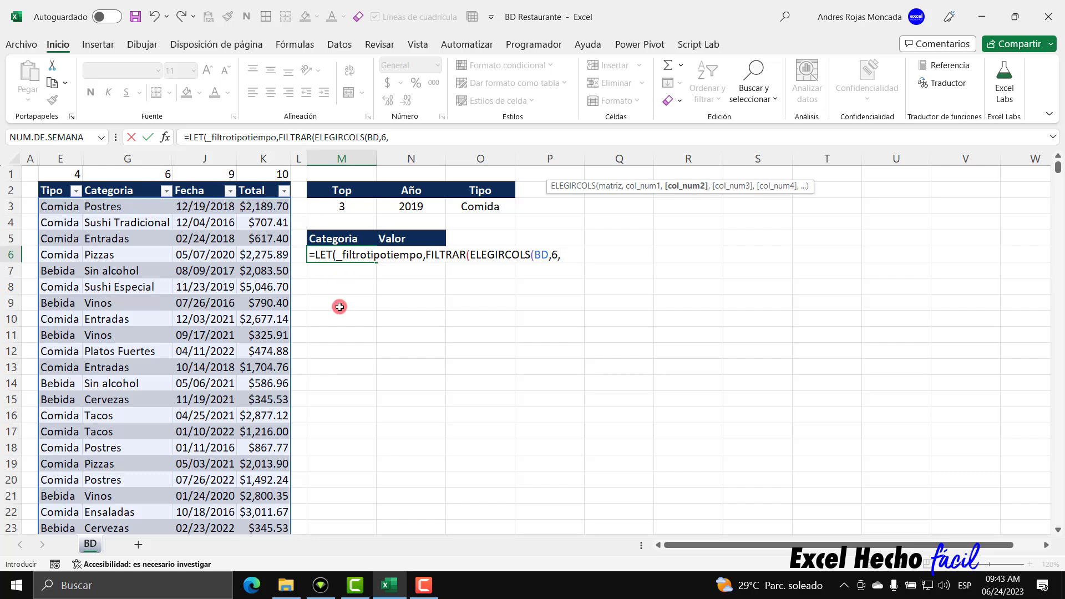
{"action": "type", "text": "10"}
{"action": "type", "text": ")"}
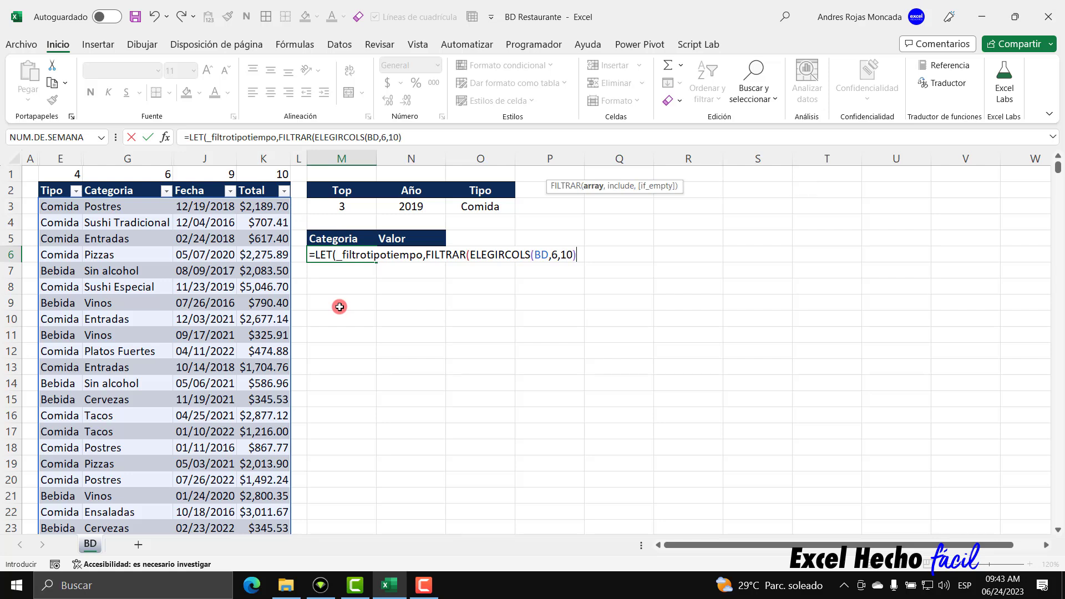
{"action": "type", "text": ","}
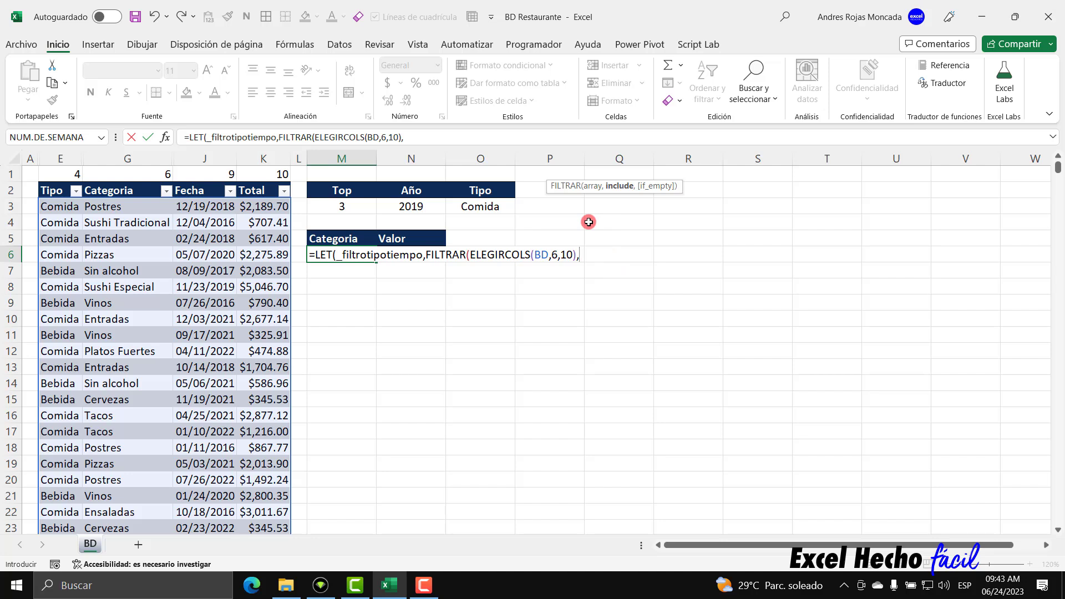
{"action": "type", "text": "("}
{"action": "type", "text": "año"}
{"action": "key", "text": "Tab"}
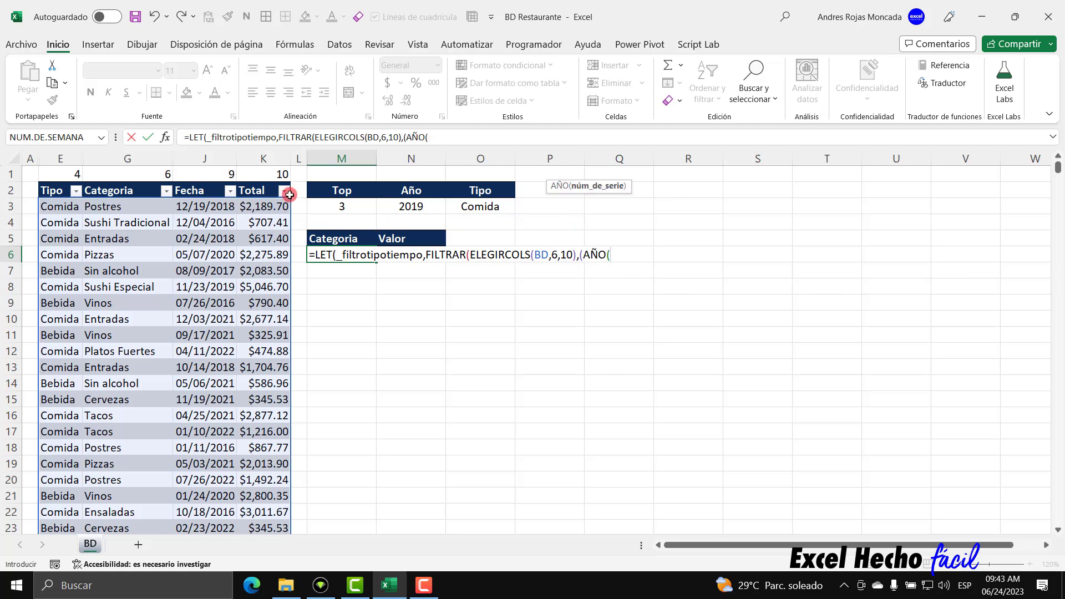
- Complete the include condition as (AÑO(BD[Fecha])=N3)*(BD[Tipo]=O3)) and close FILTRAR
{"action": "left_click", "coordinate": [207, 192]}
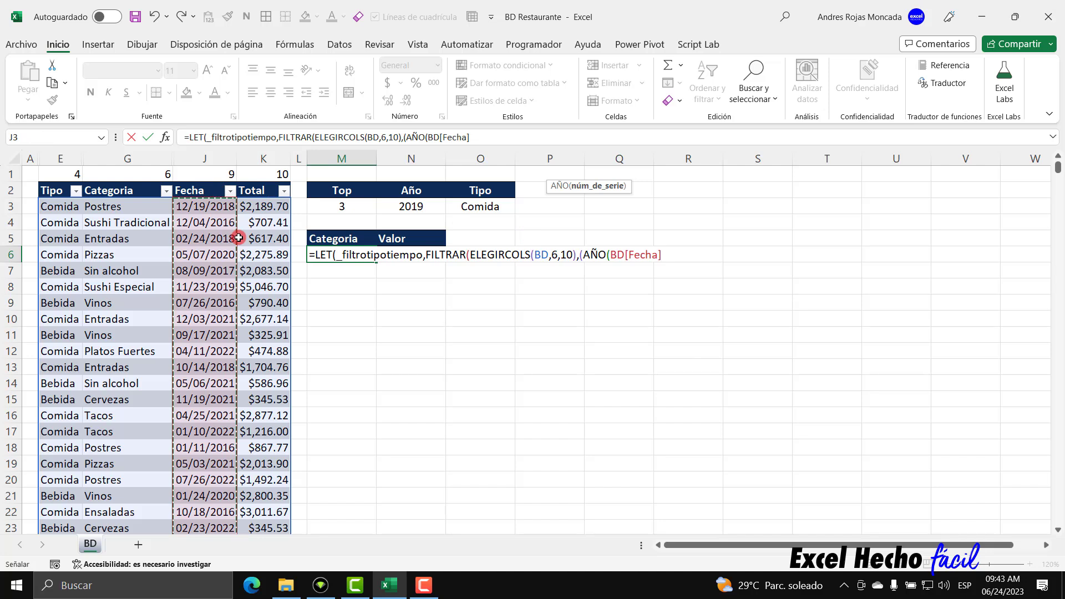
{"action": "type", "text": ")"}
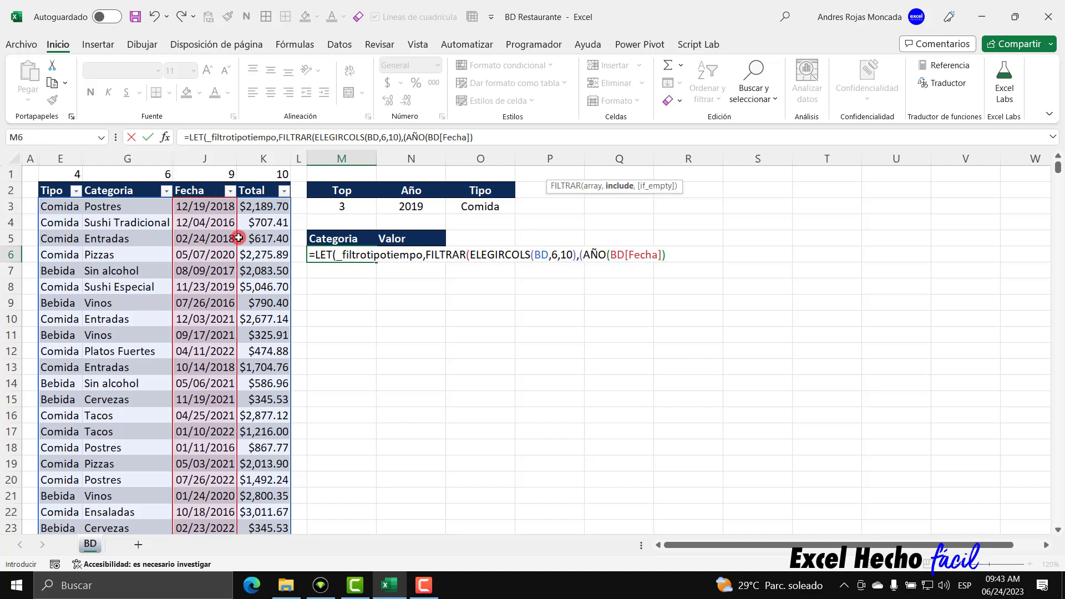
{"action": "type", "text": "="}
{"action": "left_click", "coordinate": [402, 205]}
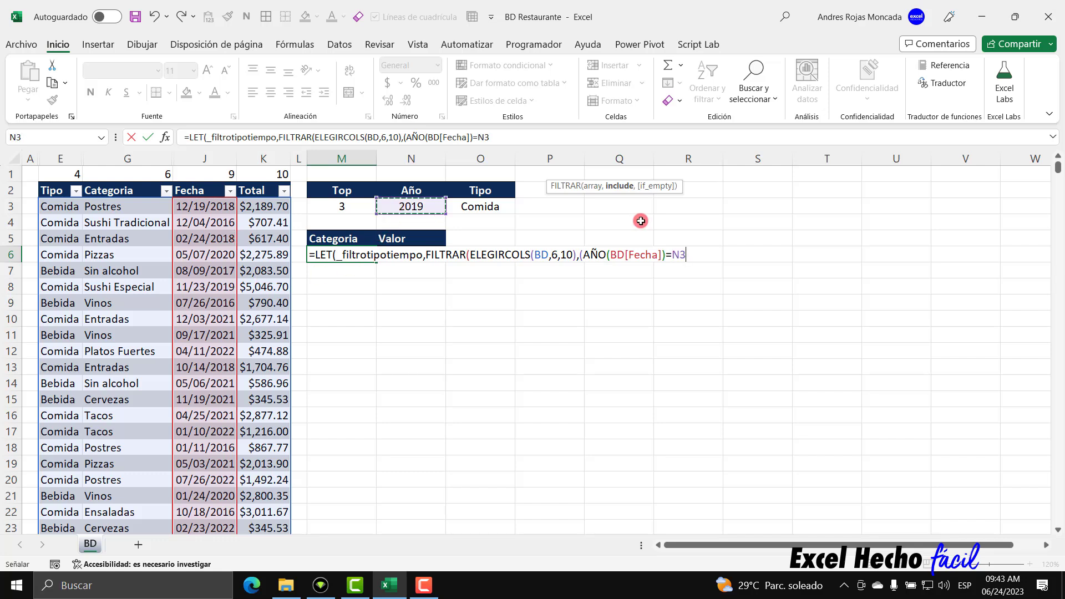
{"action": "type", "text": ")"}
{"action": "left_click_drag", "start_coordinate": [580, 254], "coordinate": [700, 255]}
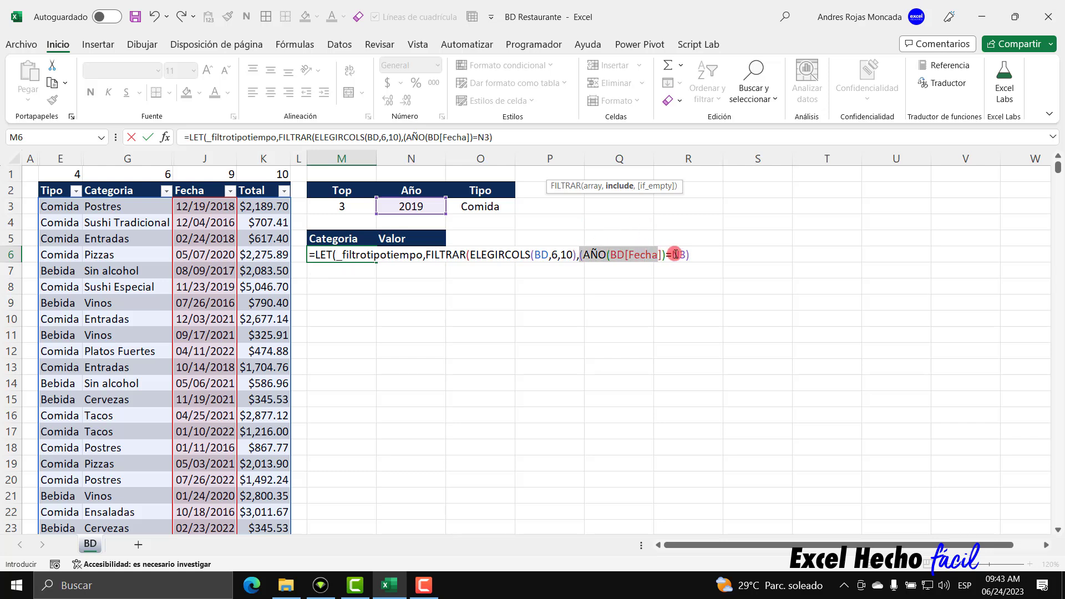
{"action": "left_click", "coordinate": [711, 258]}
{"action": "type", "text": "*("}
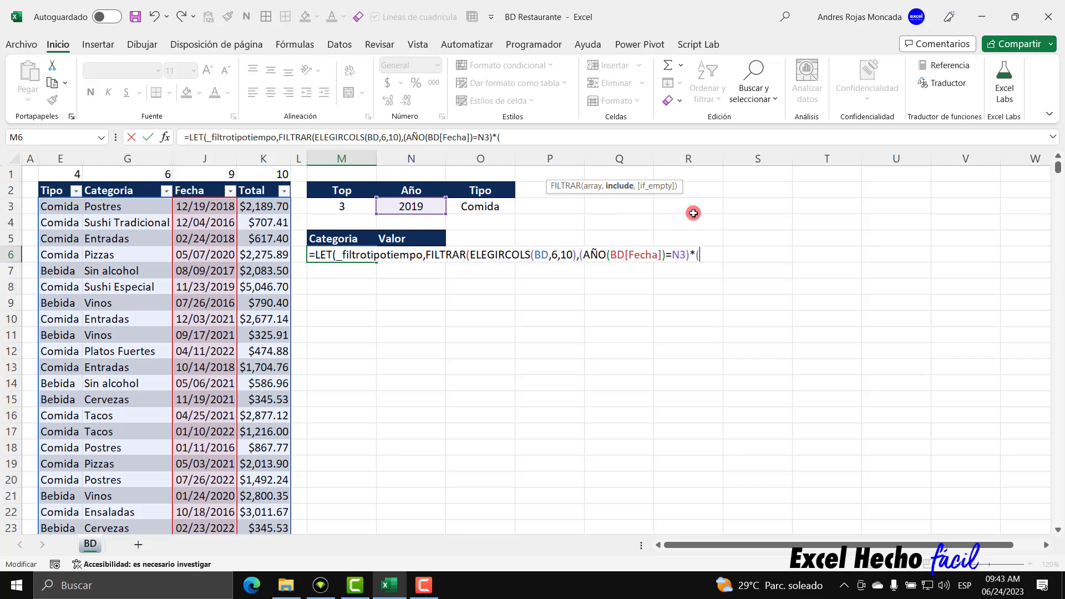
{"action": "left_click", "coordinate": [57, 183]}
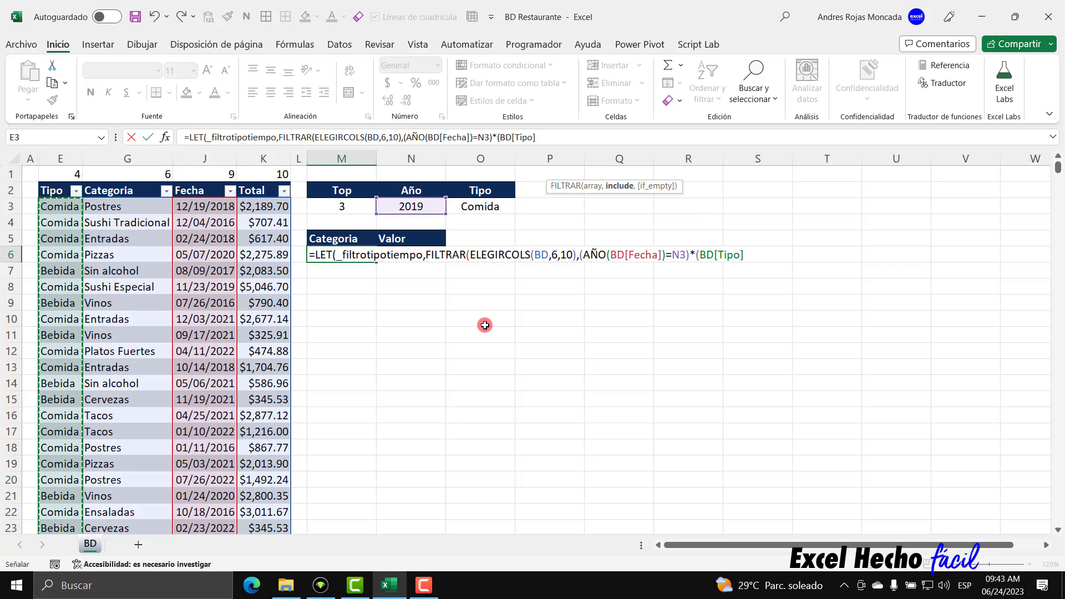
{"action": "type", "text": "="}
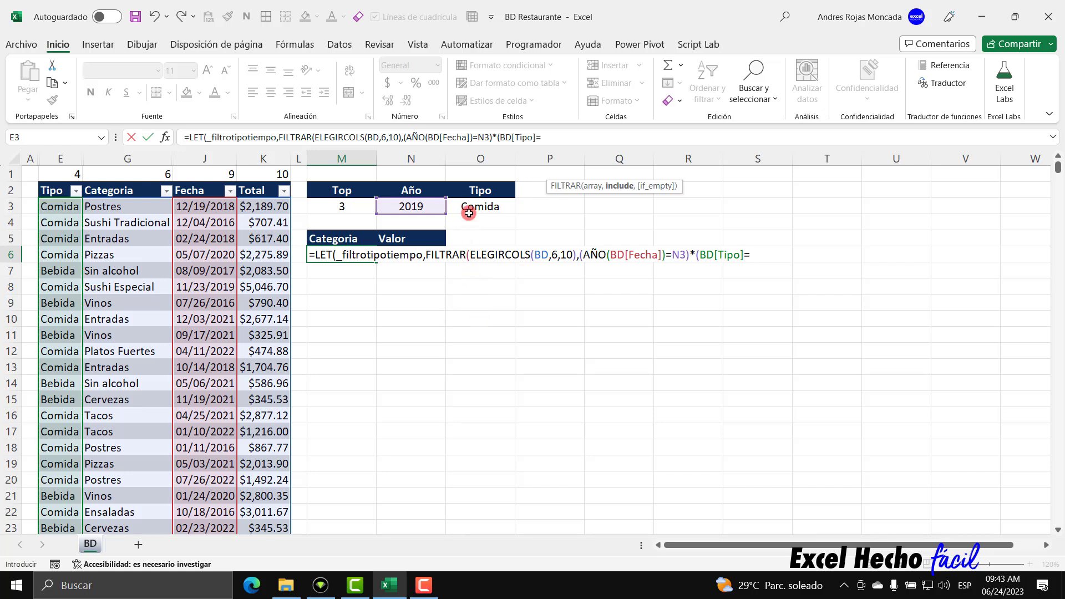
{"action": "left_click", "coordinate": [468, 213]}
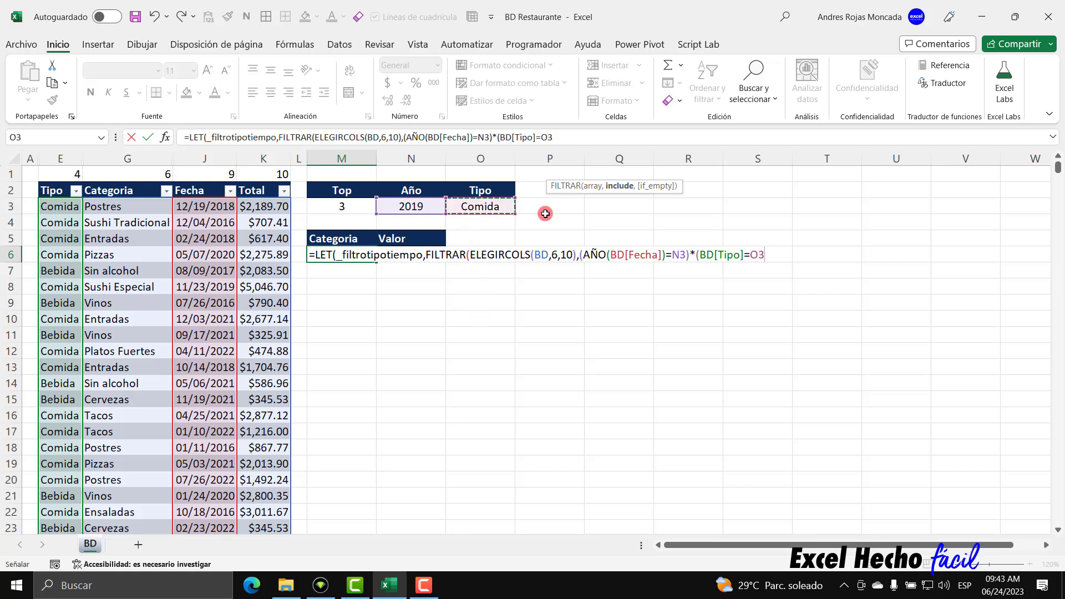
{"action": "type", "text": ")),"}
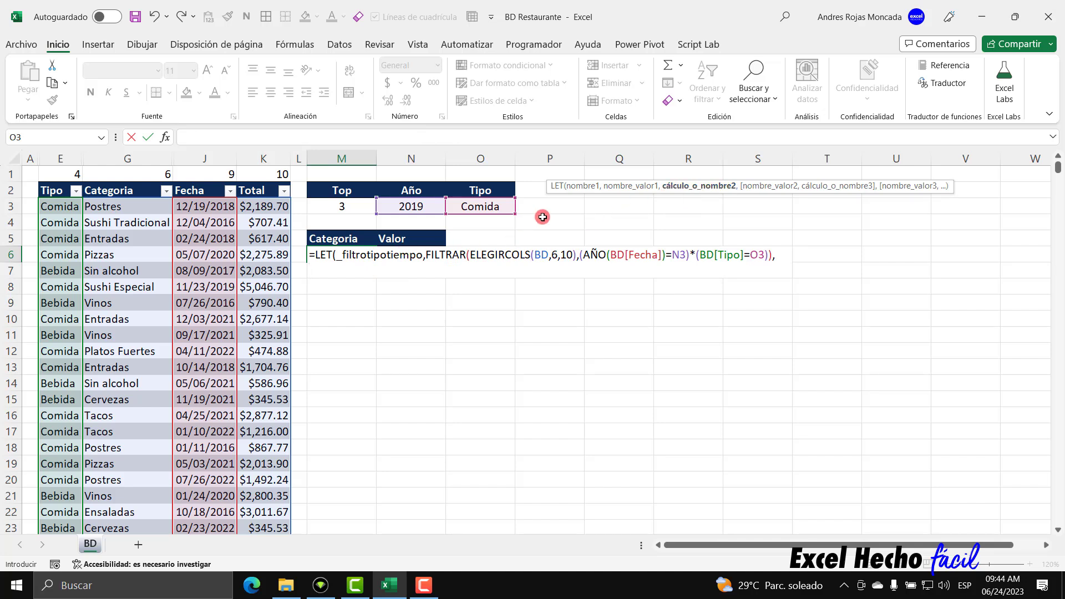
- Return _filtrotipotiempo as the LET result and commit the formula in M6
{"action": "type", "text": "_"}
{"action": "key", "text": "Tab"}
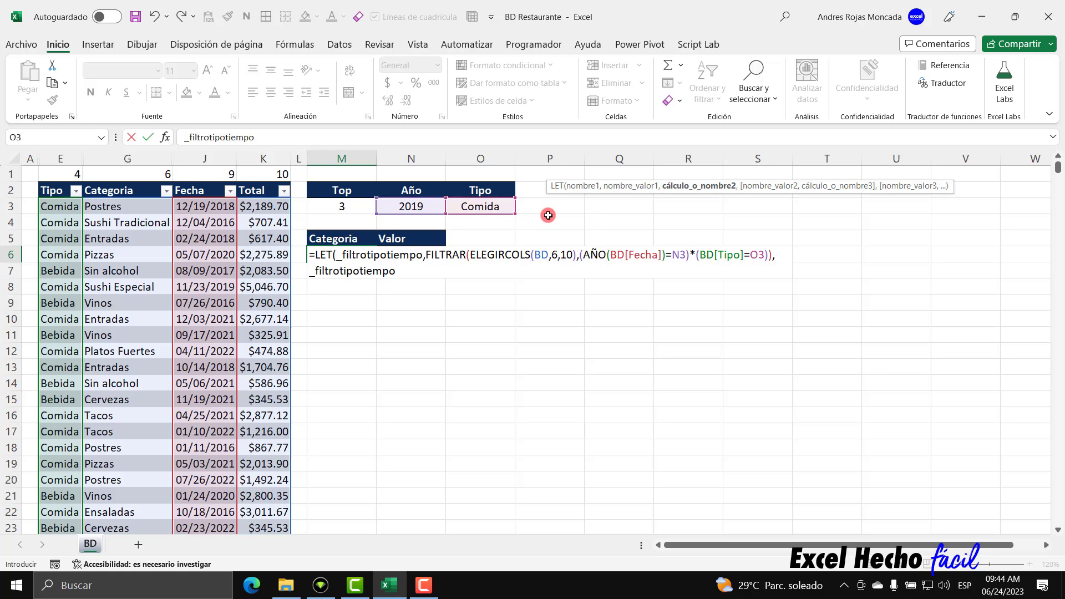
{"action": "type", "text": ")"}
{"action": "key", "text": "Return"}
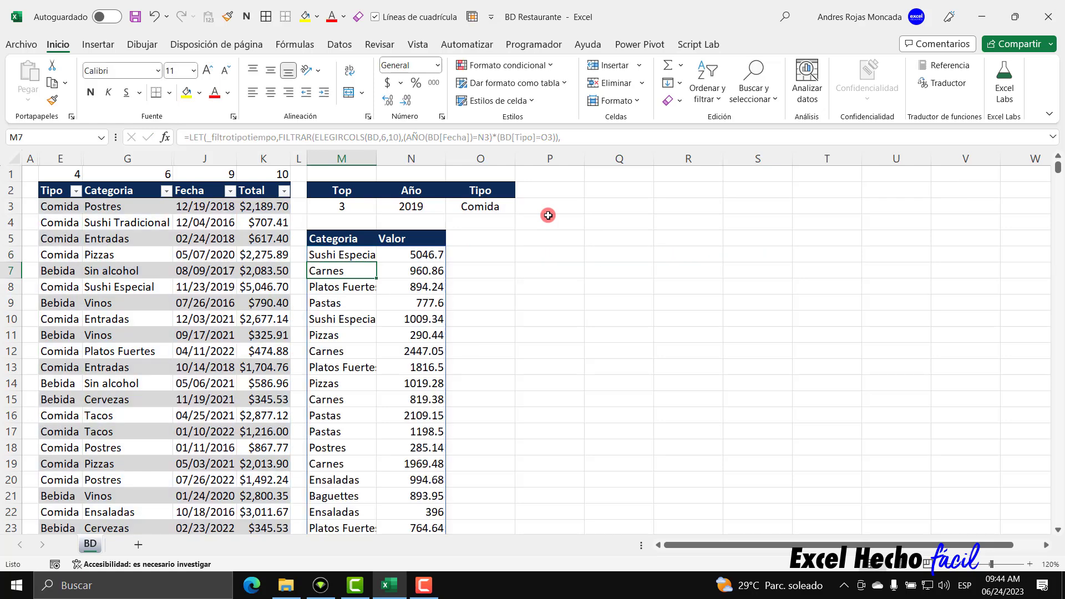
- Check the spilled Categoria and Valor list, then reopen M6 and select the trailing _filtrotipotiempo
{"action": "key", "text": "ctrl+Down"}
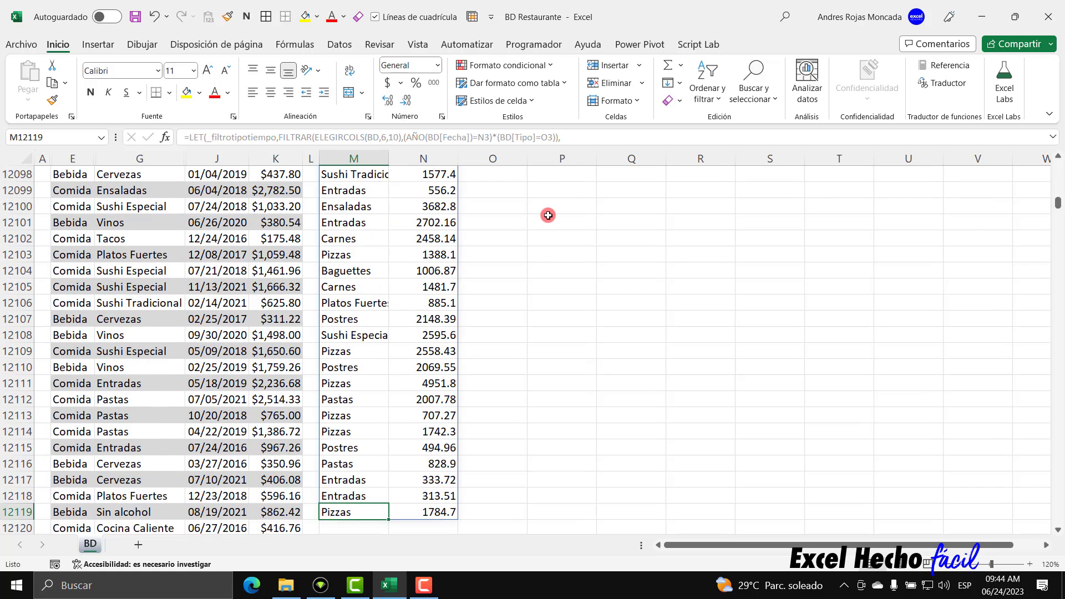
{"action": "key", "text": "ctrl+Up"}
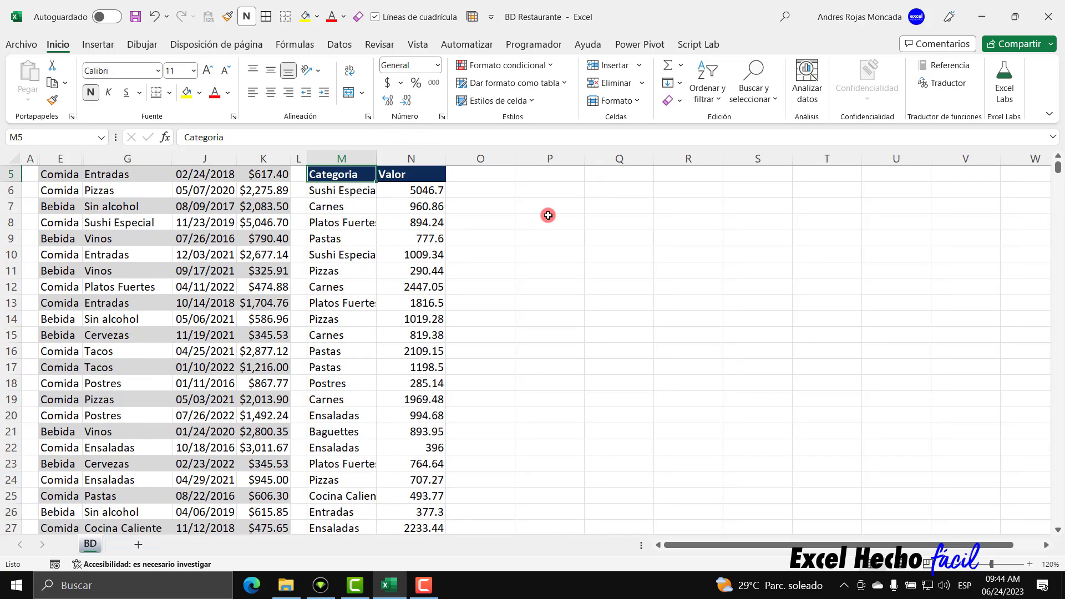
{"action": "scroll", "coordinate": [548, 215], "scroll_direction": "up", "scroll_amount": 2}
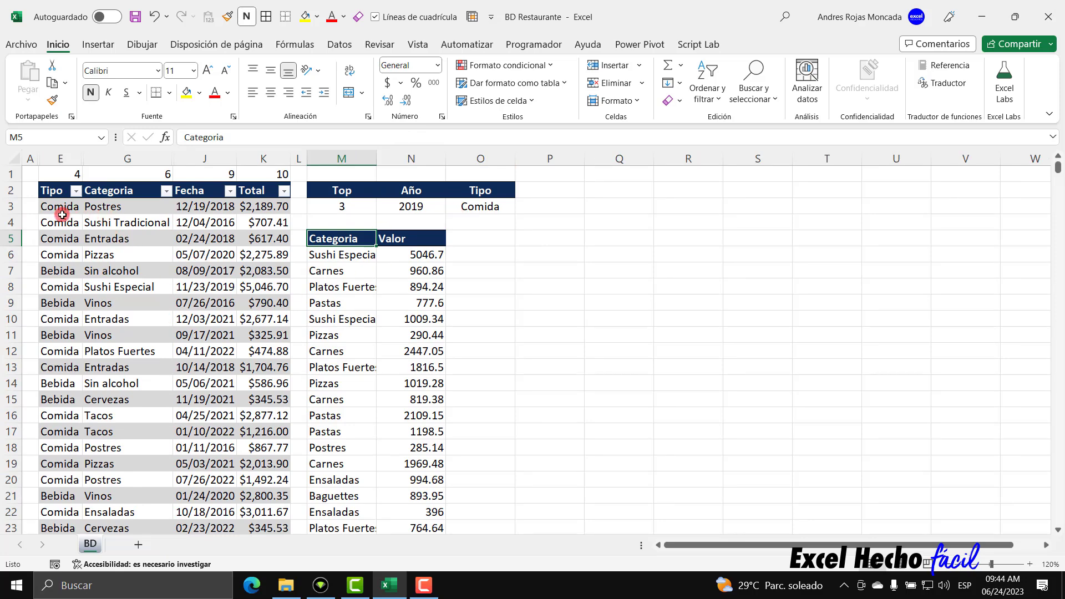
{"action": "left_click", "coordinate": [347, 254]}
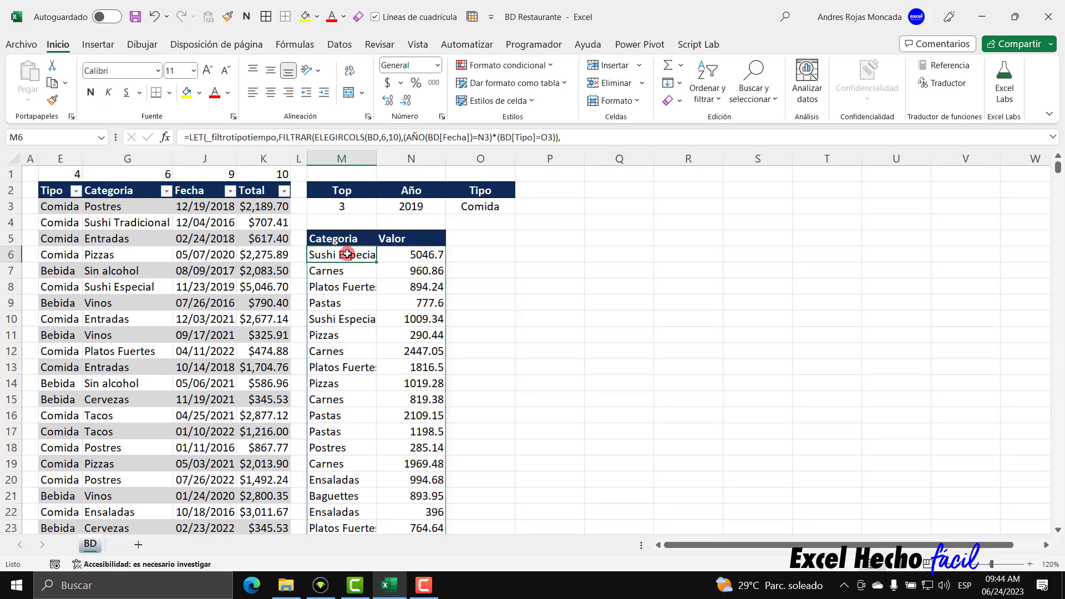
{"action": "double_click", "coordinate": [347, 254]}
{"action": "left_click_drag", "start_coordinate": [400, 270], "coordinate": [310, 270]}
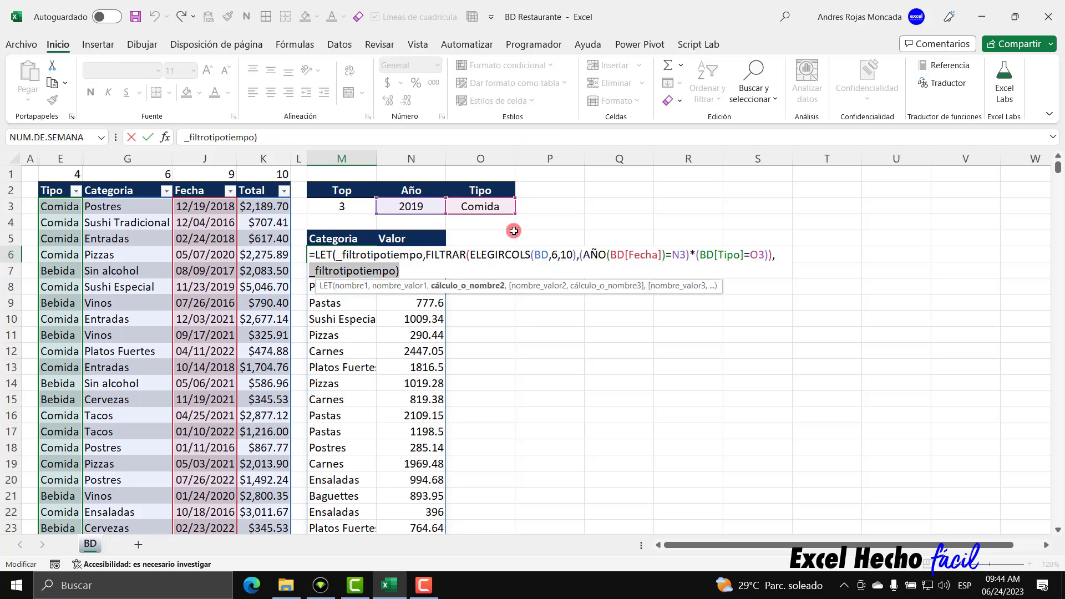
- Delete the trailing _filtrotipotiempo) from M6 and begin a new variable name with an underscore
{"action": "key", "text": "BackSpace"}
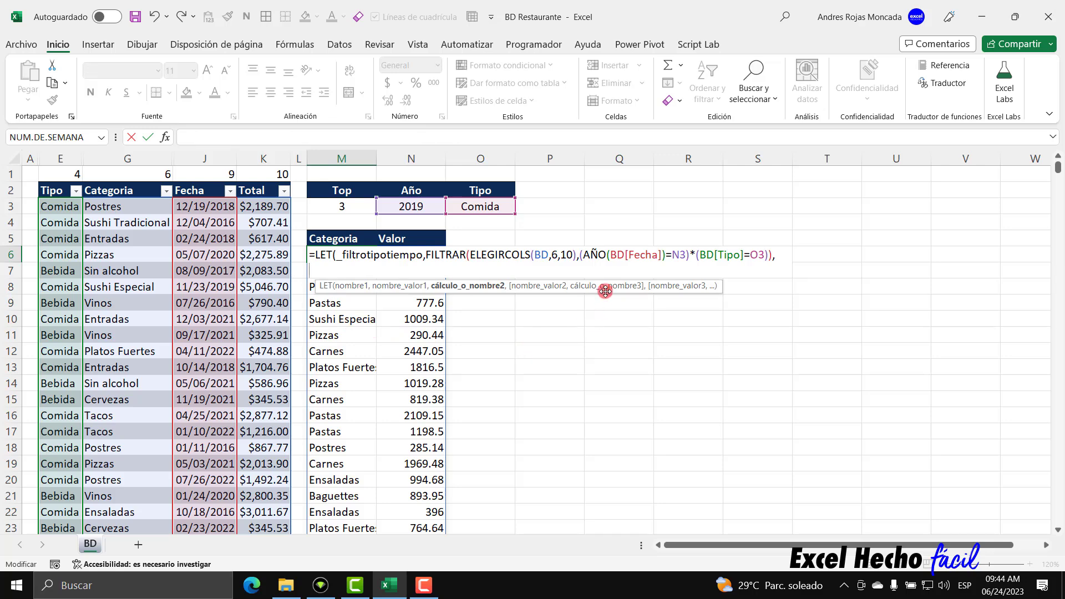
{"action": "left_click_drag", "start_coordinate": [605, 291], "coordinate": [813, 188]}
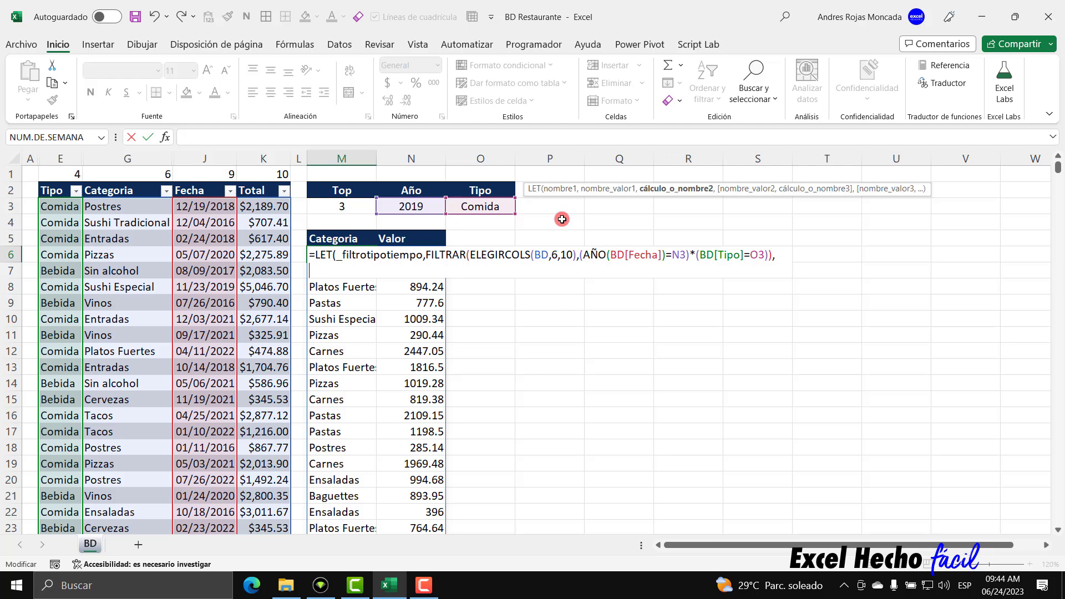
{"action": "type", "text": "_"}
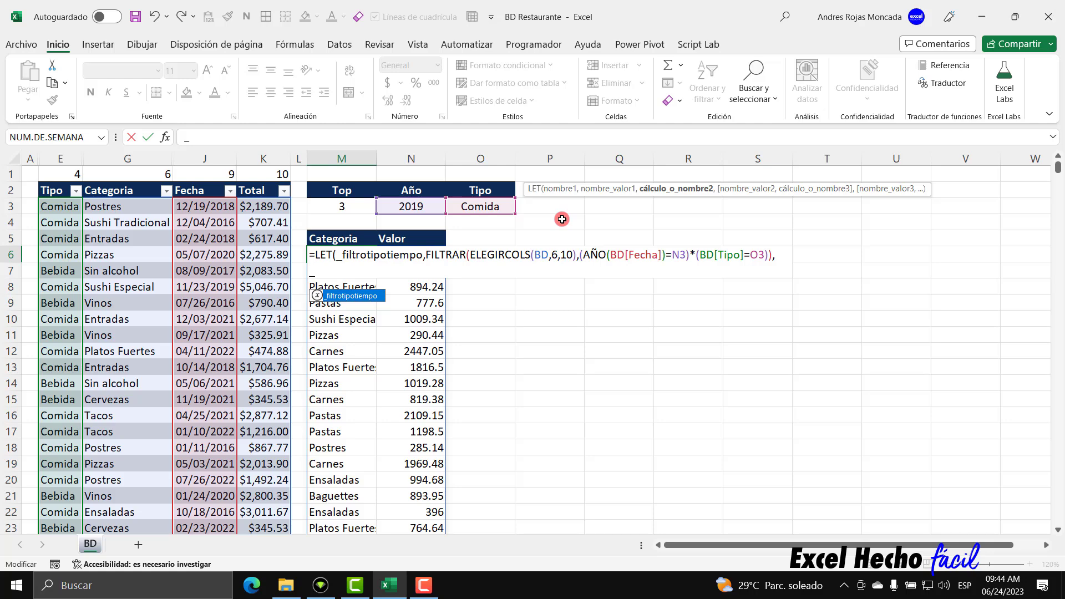
- Define _unicoscategoria as UNICOS(ELEGIRCOLS(_filtrotipotiempo,1)) and continue on a new formula line
{"action": "type", "text": "unicos"}
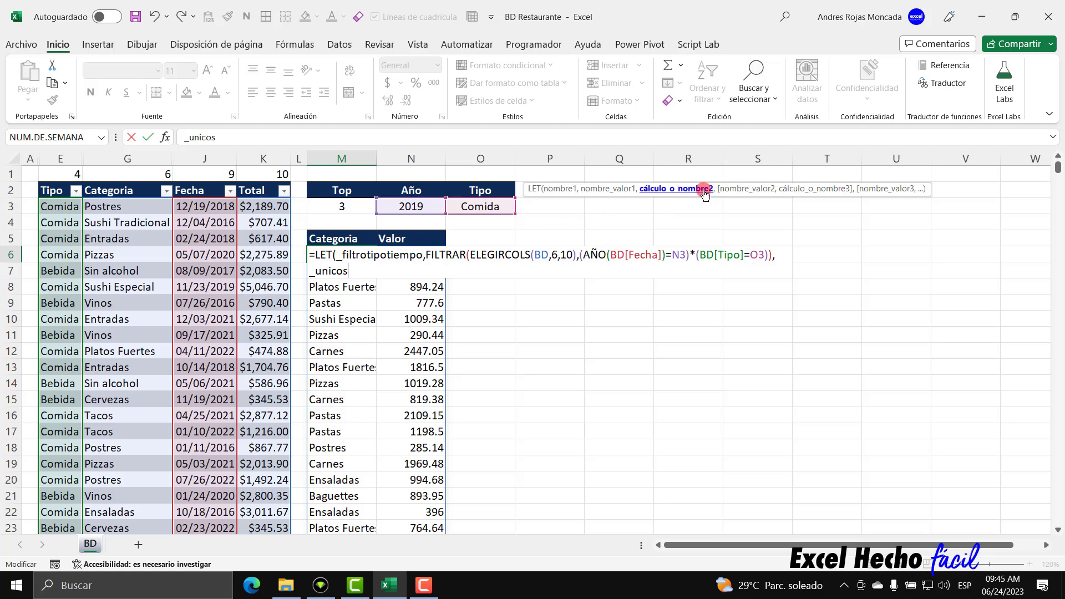
{"action": "type", "text": "ca"}
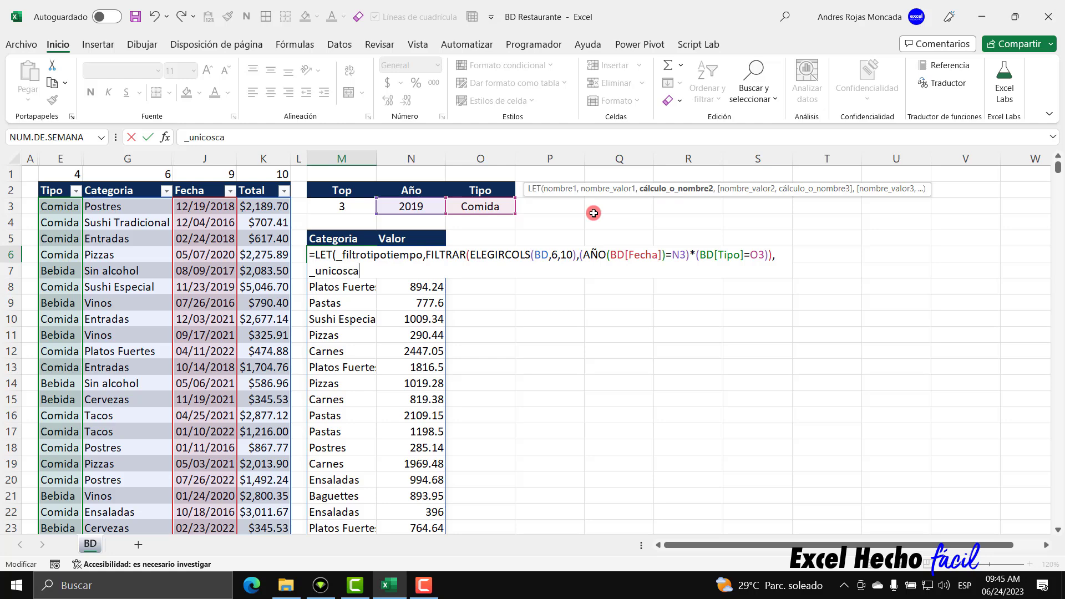
{"action": "type", "text": "tegoria"}
{"action": "type", "text": ",uni"}
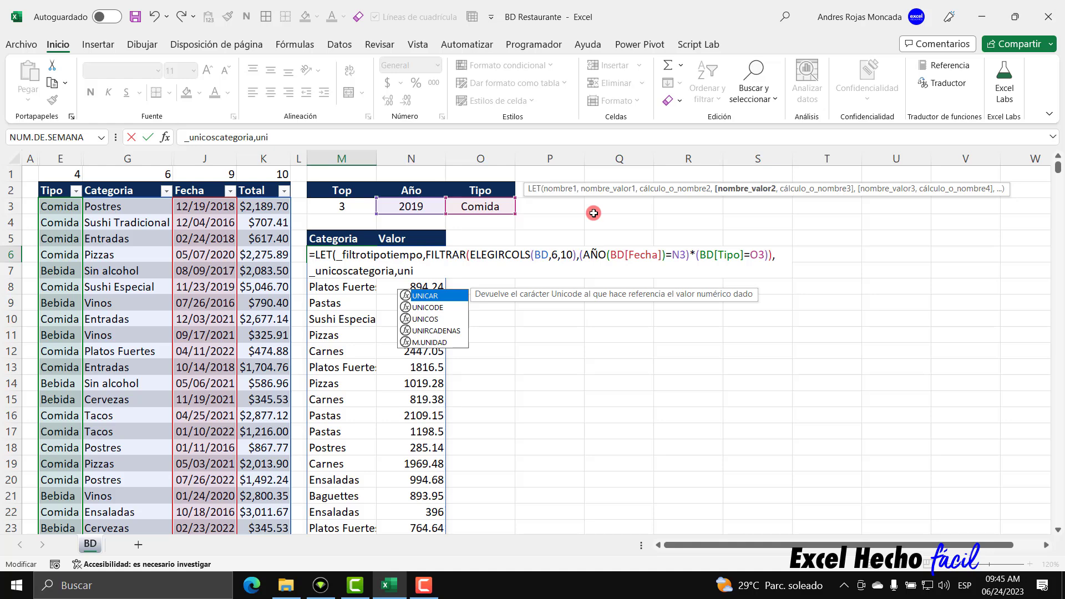
{"action": "key", "text": "Down"}
{"action": "key", "text": "Down"}
{"action": "key", "text": "Tab"}
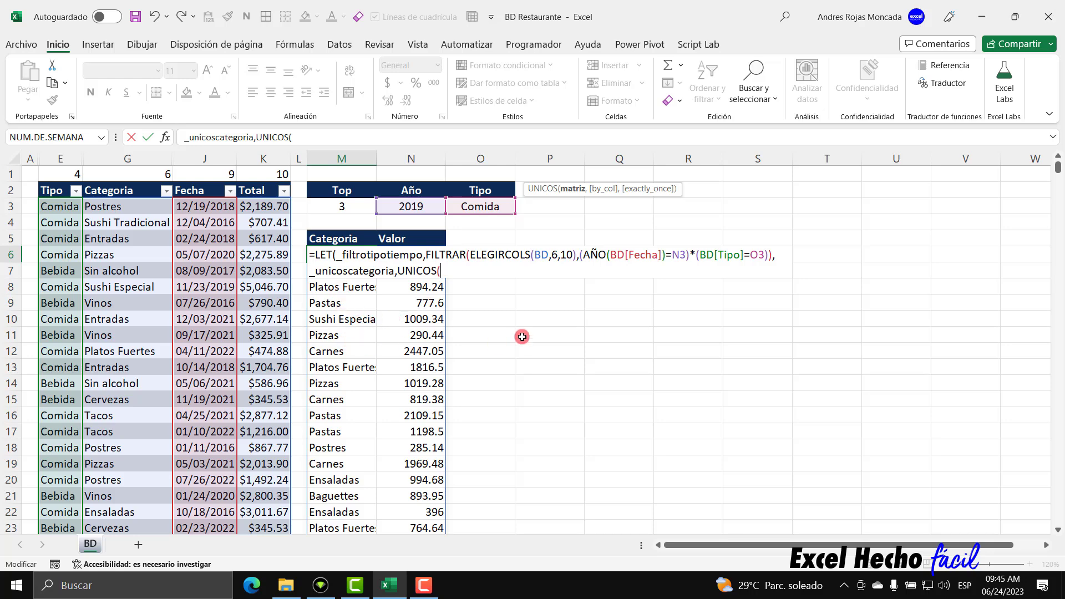
{"action": "type", "text": "ele"}
{"action": "key", "text": "Down"}
{"action": "key", "text": "Tab"}
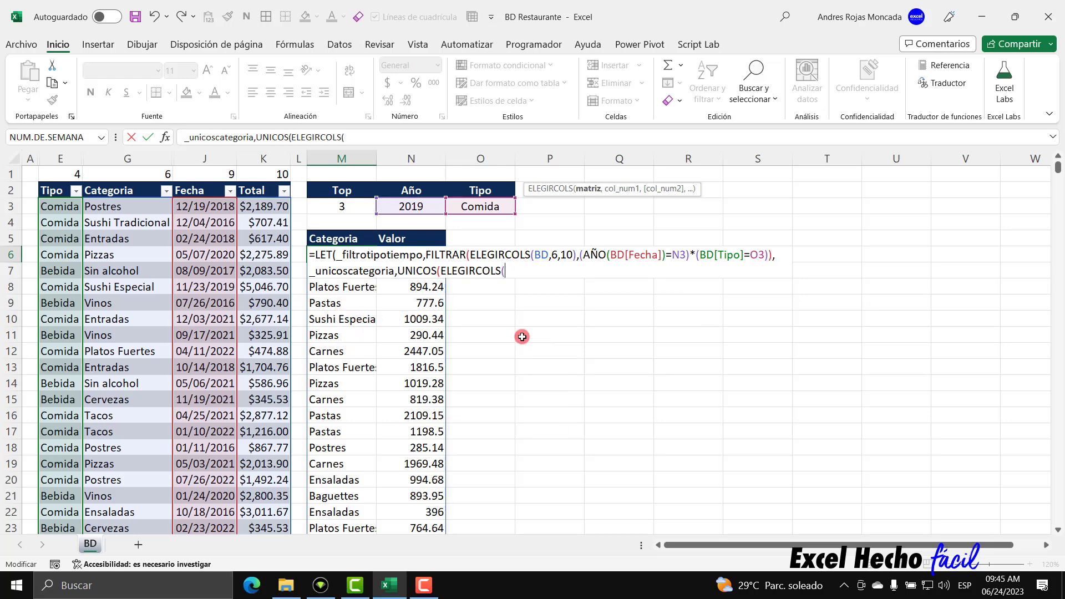
{"action": "type", "text": "_"}
{"action": "key", "text": "Tab"}
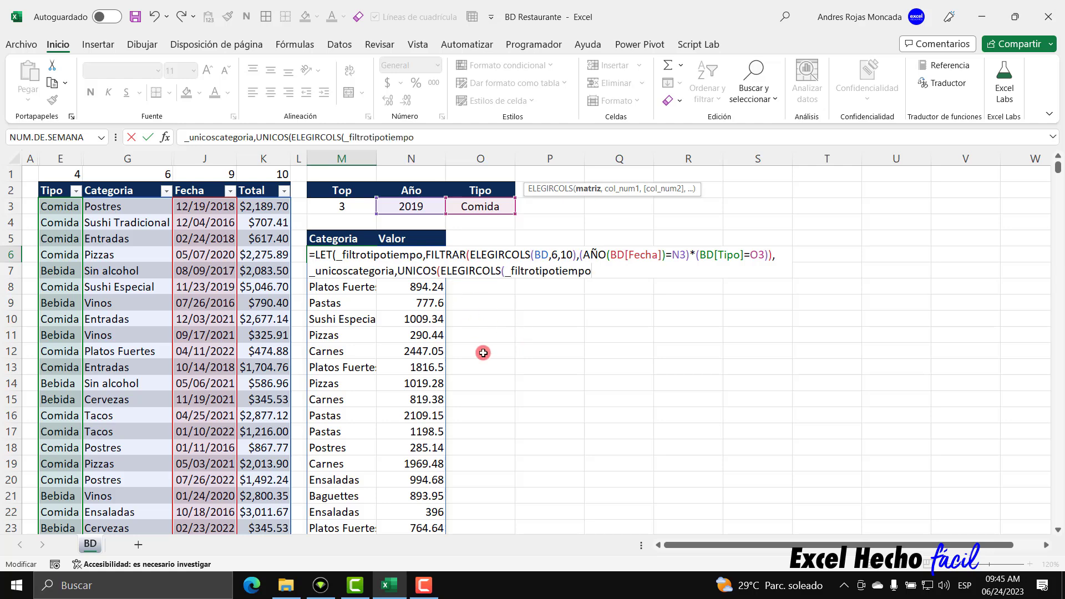
{"action": "type", "text": ",1"}
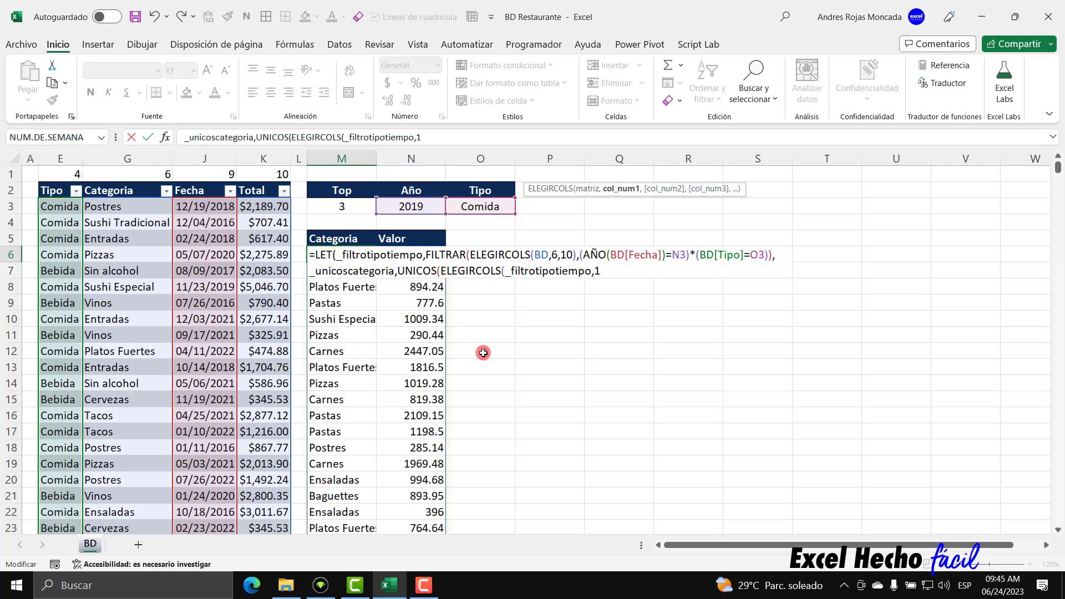
{"action": "type", "text": ")"}
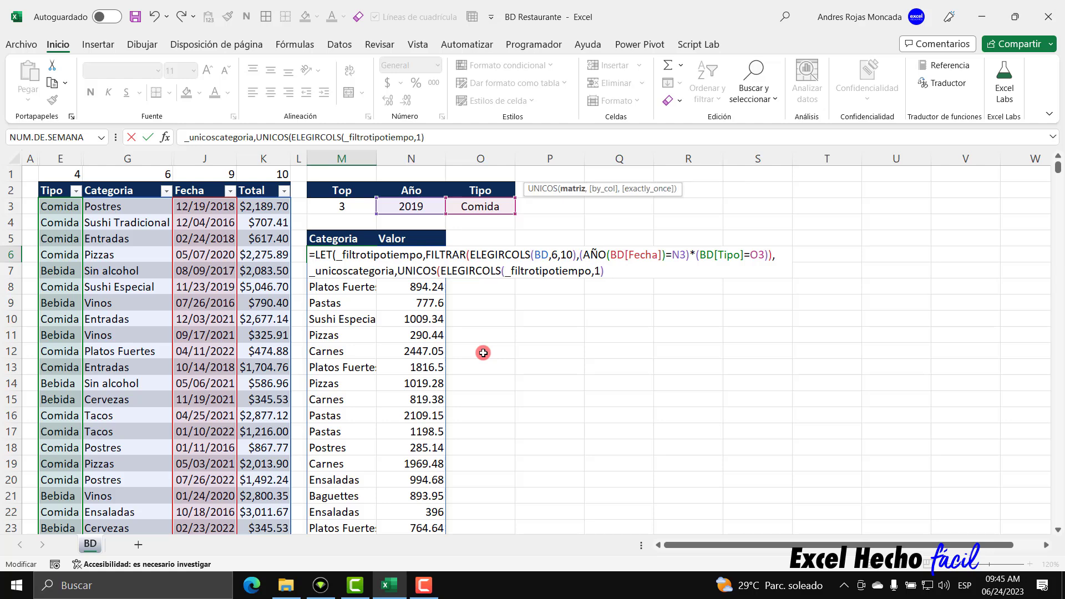
{"action": "type", "text": "),"}
{"action": "key", "text": "alt+Return"}
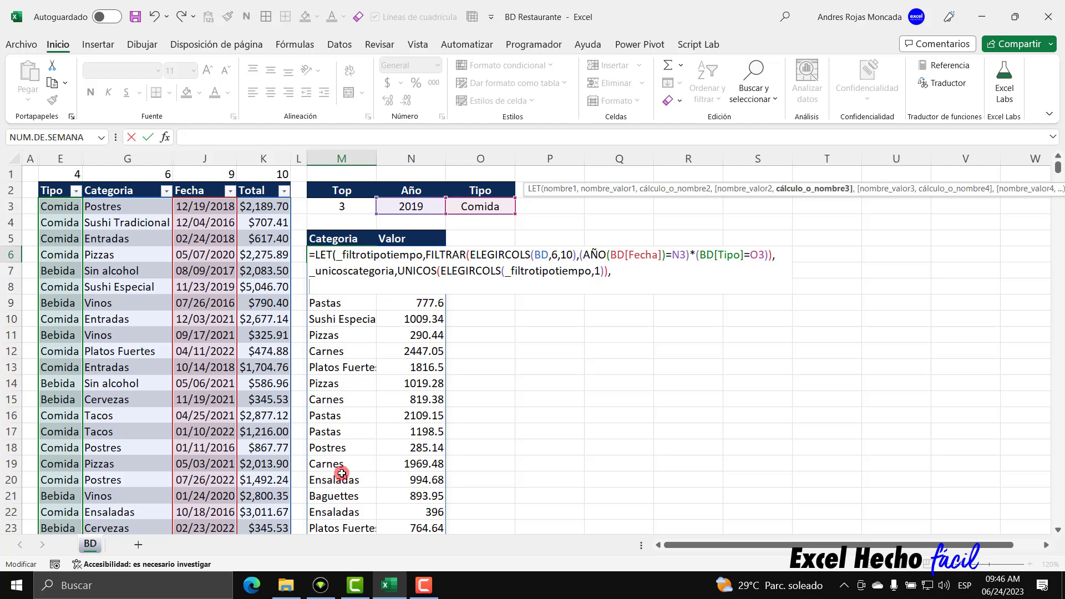
- Complete the M6 LET formula to return _unicoscategoria, spilling categories from Sushi Especial to Fajitas
{"action": "type", "text": "_"}
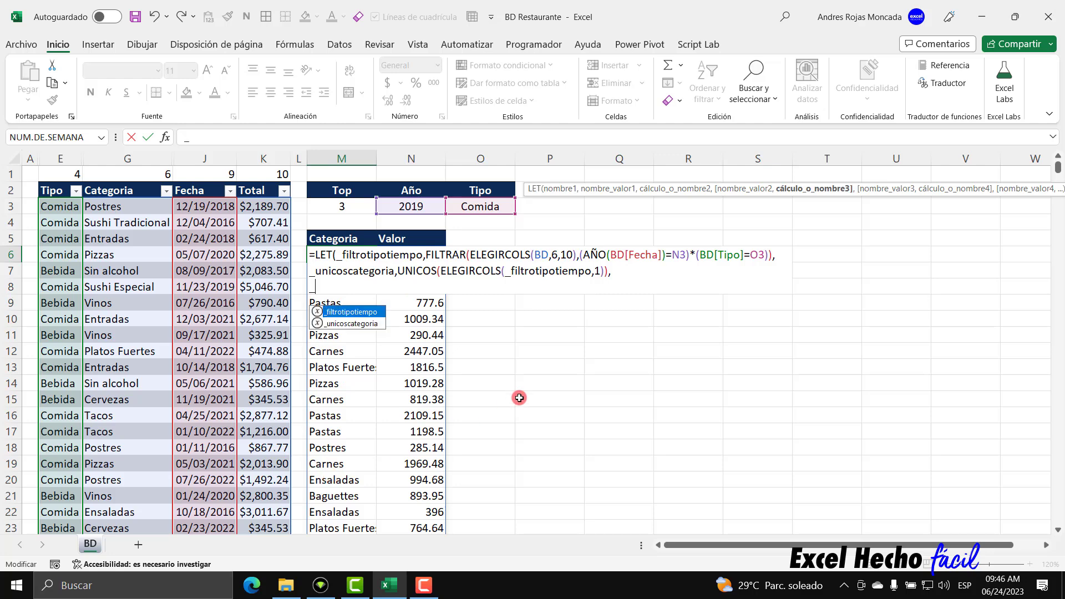
{"action": "type", "text": "uni"}
{"action": "key", "text": "Tab"}
{"action": "key", "text": "Return"}
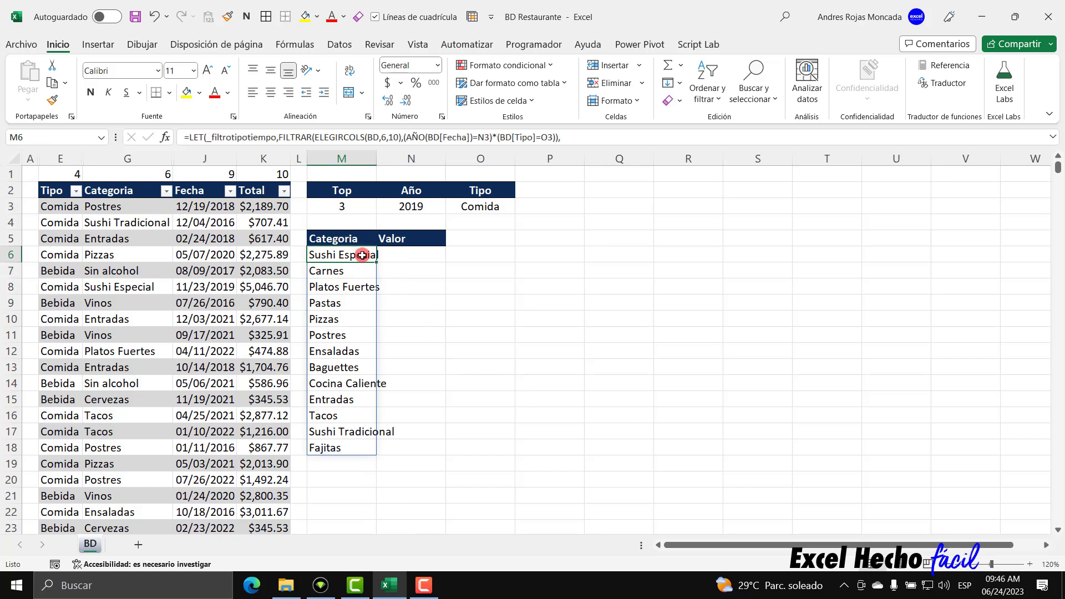
- Check the spilled M6:M18 category list and the adjacent N6:N18 range, then reopen M6's formula
{"action": "left_click_drag", "start_coordinate": [366, 256], "coordinate": [356, 446]}
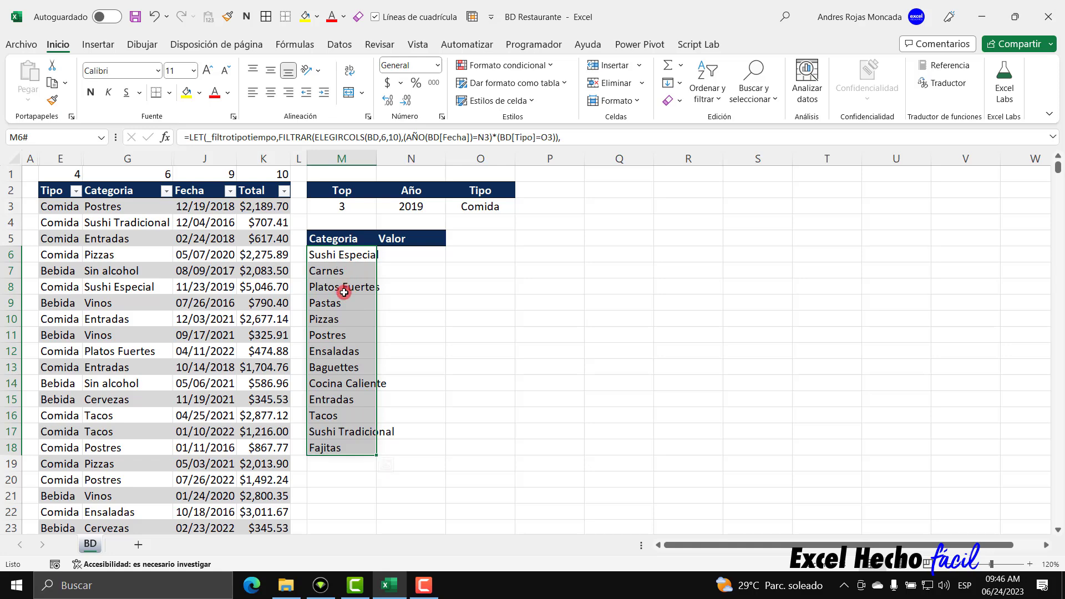
{"action": "left_click", "coordinate": [392, 256]}
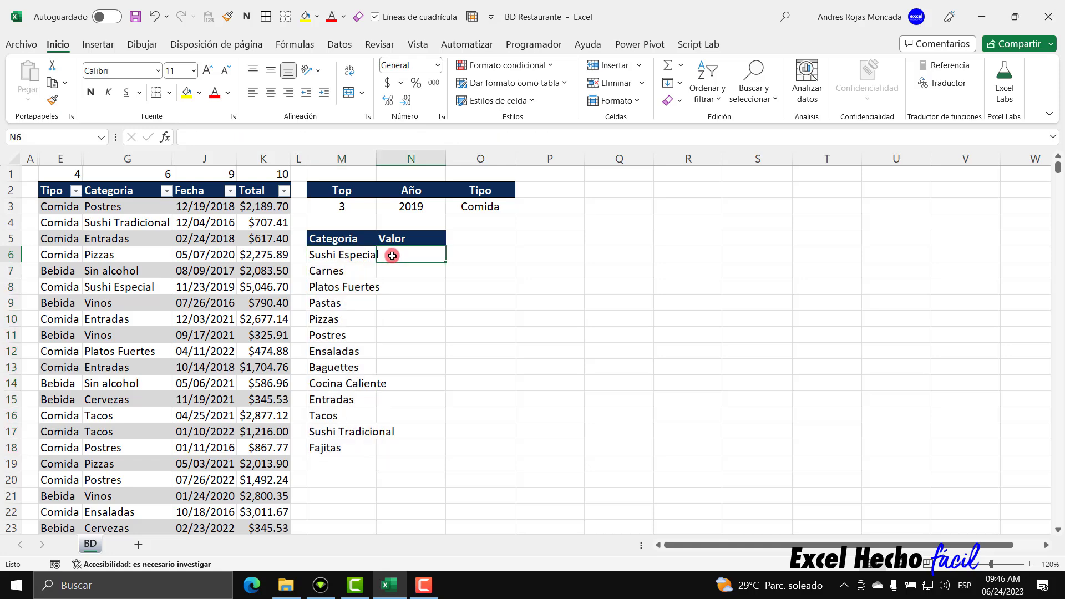
{"action": "left_click_drag", "start_coordinate": [393, 256], "coordinate": [390, 448]}
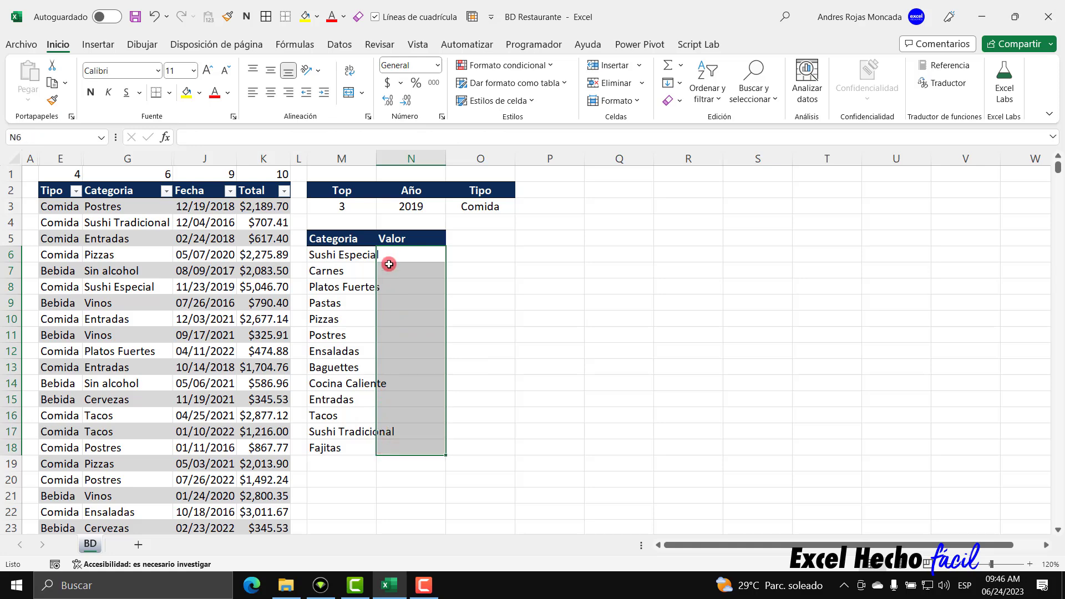
{"action": "left_click", "coordinate": [362, 254]}
{"action": "key", "text": "F2"}
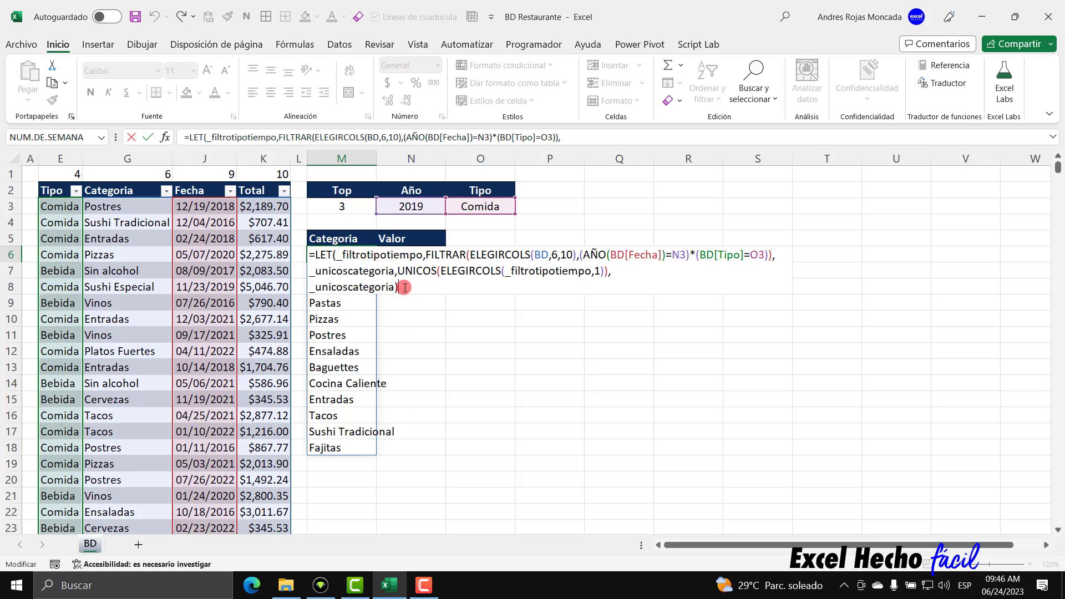
- Replace the LET's final _unicoscategoria) return line with the start of a MAP( call
{"action": "left_click_drag", "start_coordinate": [400, 287], "coordinate": [288, 287]}
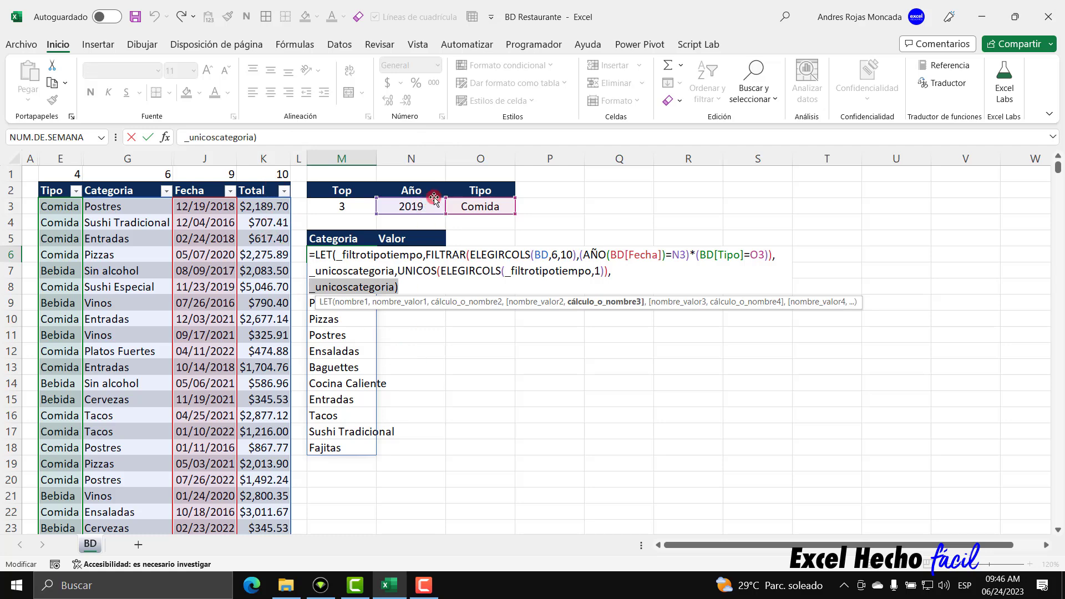
{"action": "key", "text": "BackSpace"}
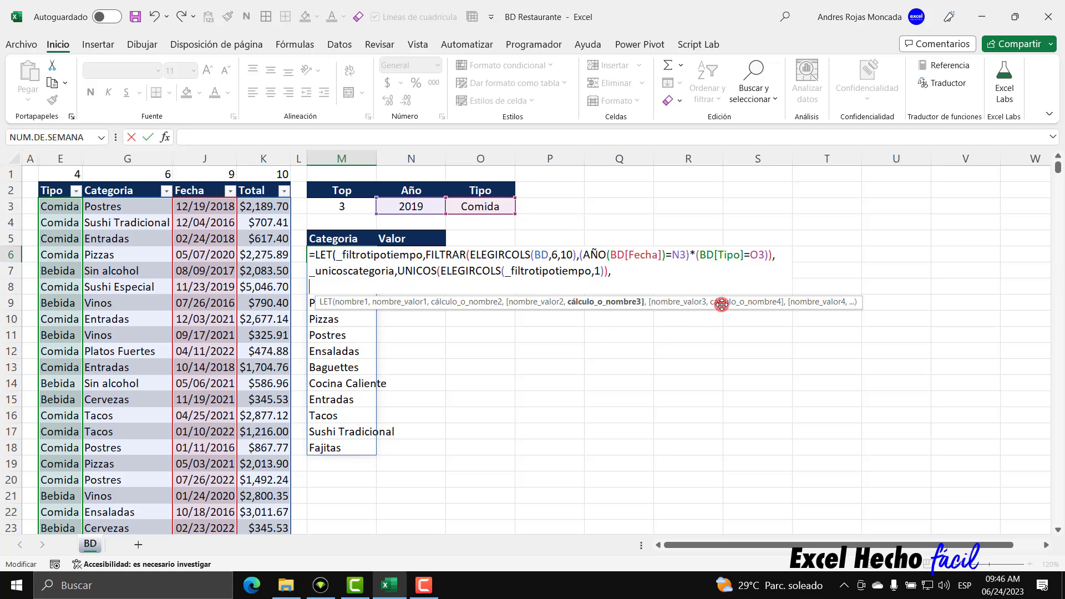
{"action": "mouse_move", "coordinate": [721, 302]}
{"action": "left_mouse_down"}
{"action": "mouse_move", "coordinate": [869, 204]}
{"action": "mouse_move", "coordinate": [708, 177]}
{"action": "left_mouse_up"}
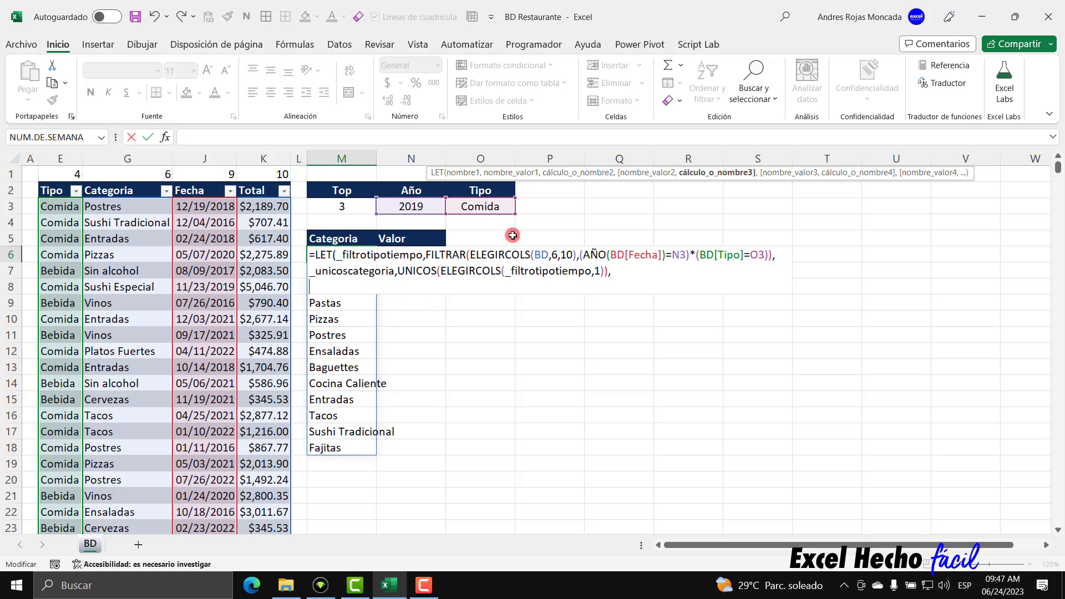
{"action": "type", "text": "ma"}
{"action": "key", "text": "Tab"}
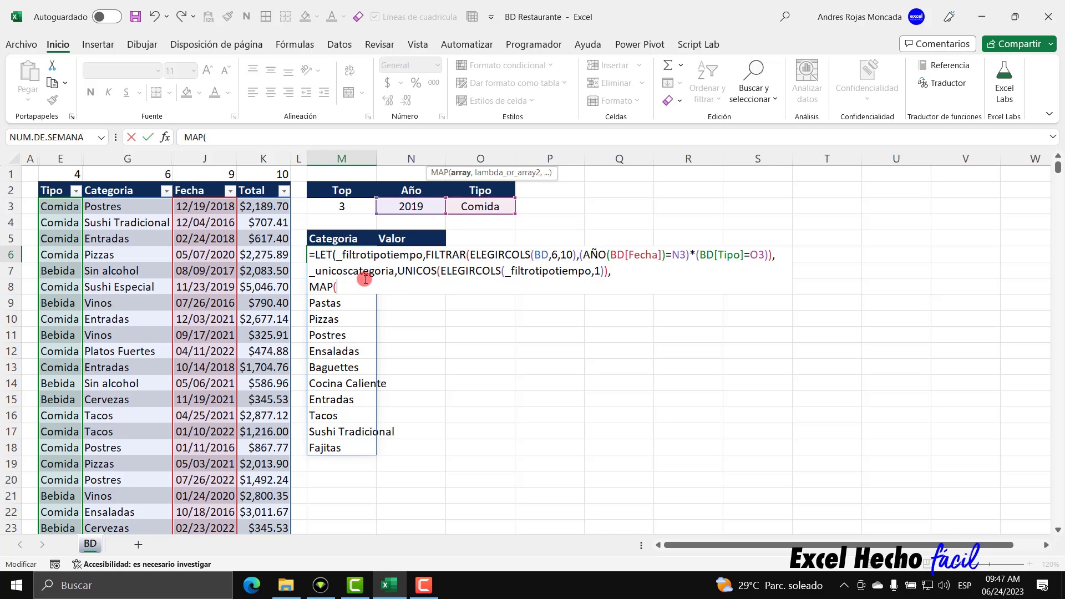
- Pass _unicoscategoria as MAP's array argument, followed by a comma
{"action": "type", "text": "_"}
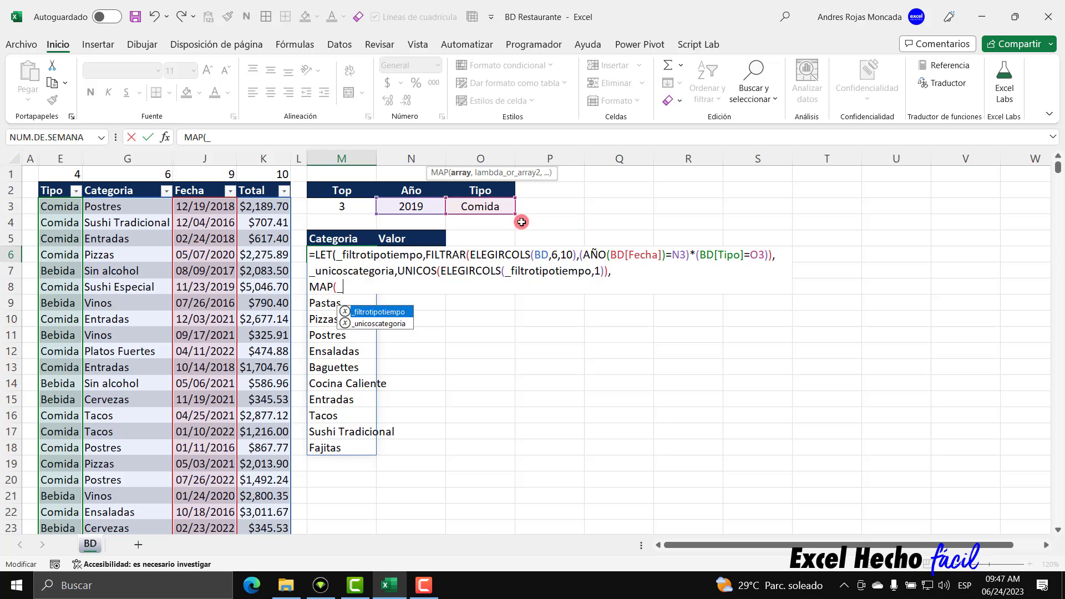
{"action": "left_click", "coordinate": [390, 325]}
{"action": "double_click", "coordinate": [390, 325]}
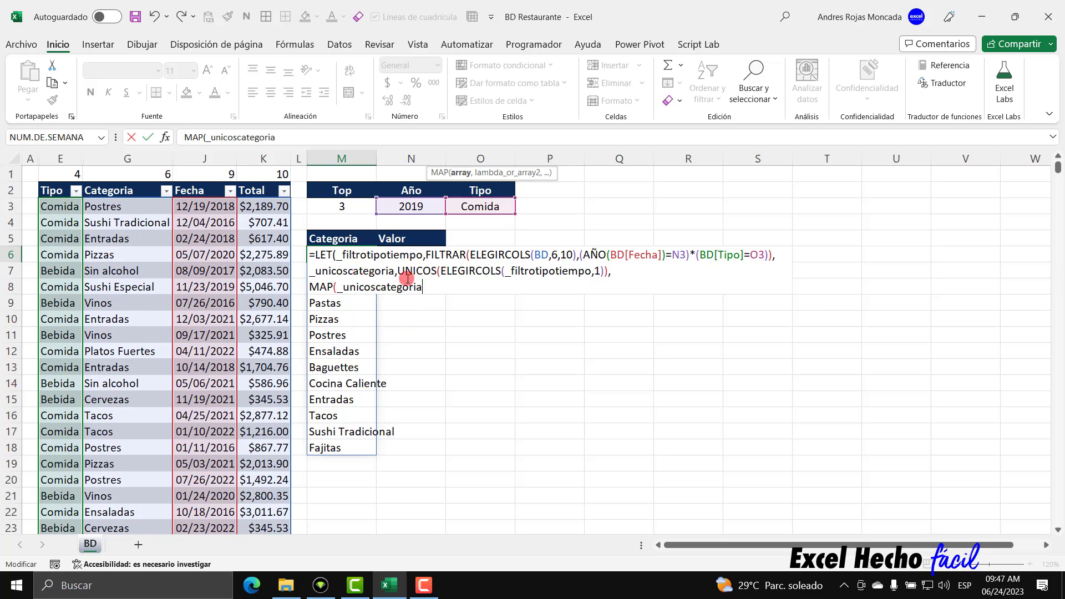
{"action": "left_click_drag", "start_coordinate": [398, 270], "coordinate": [598, 275]}
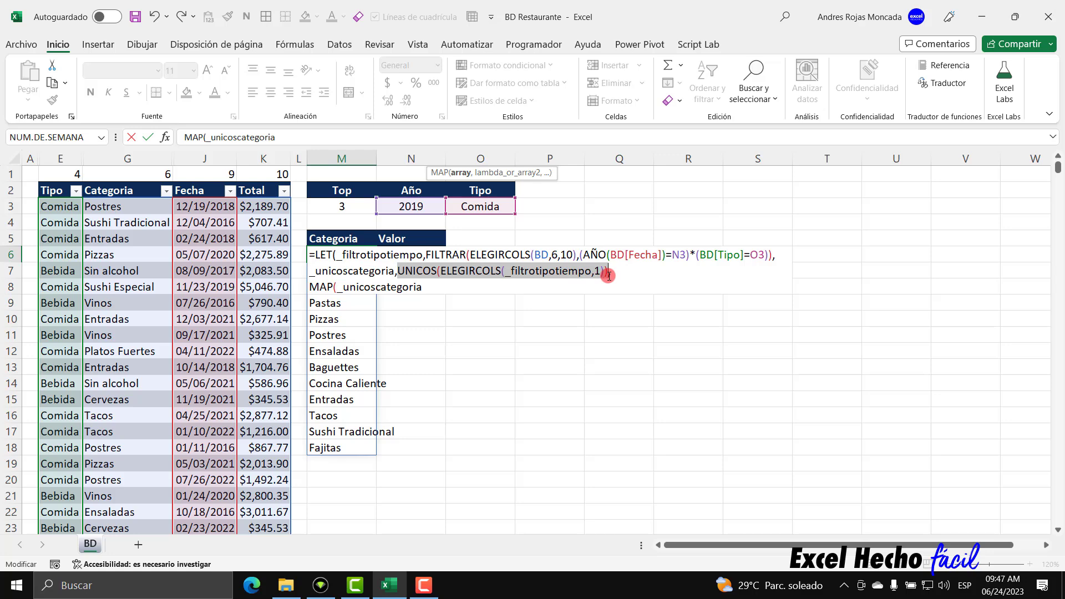
{"action": "left_click", "coordinate": [425, 287]}
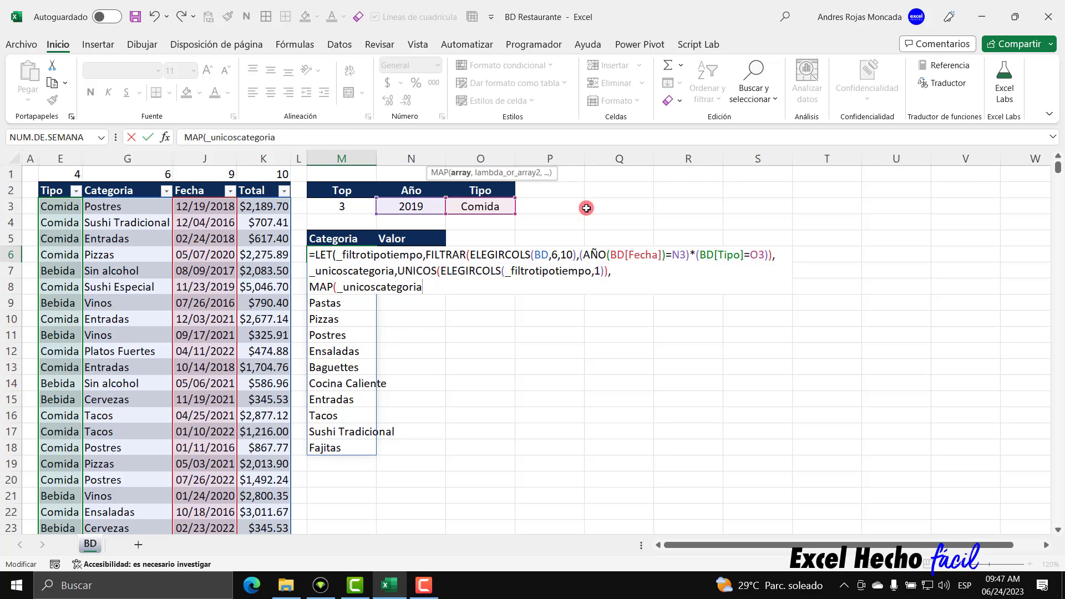
{"action": "type", "text": ","}
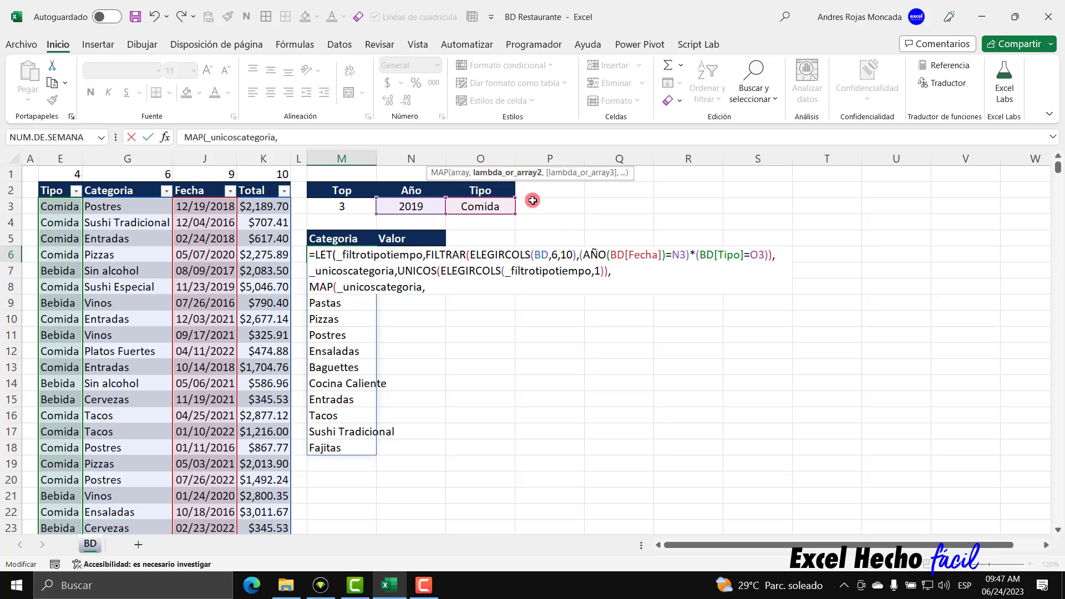
- Add LAMBDA( with a _cat parameter and trailing comma inside the MAP call
{"action": "type", "text": "lam"}
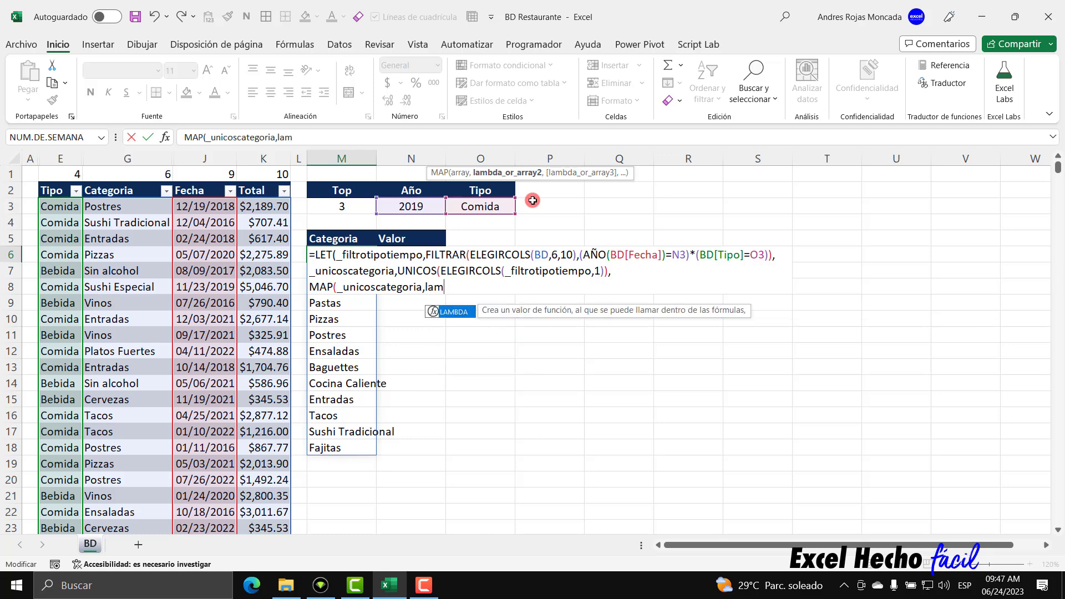
{"action": "key", "text": "Tab"}
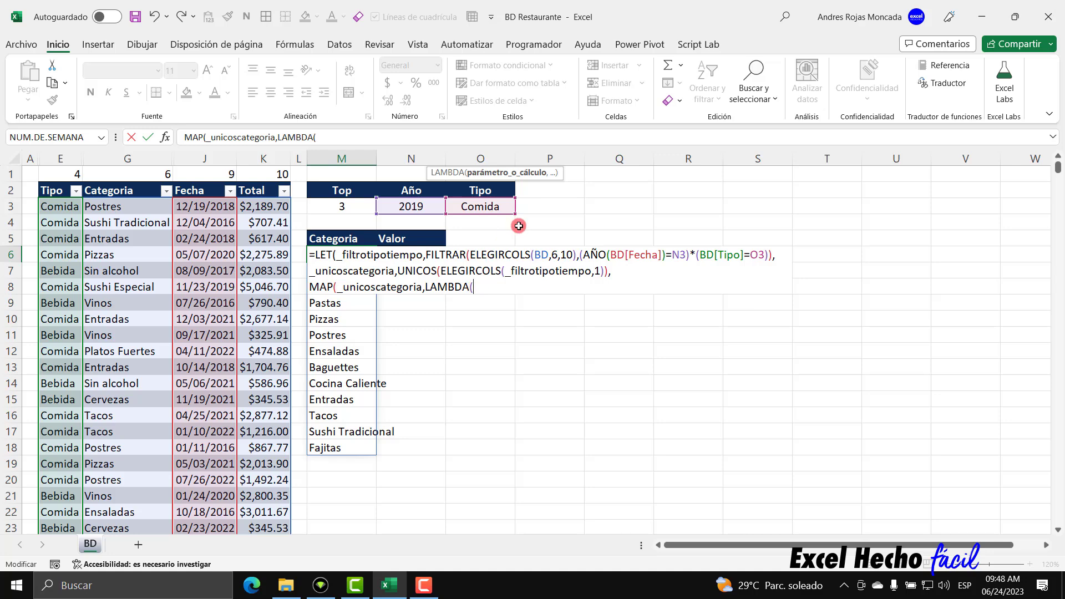
{"action": "type", "text": "_cat"}
{"action": "left_click_drag", "start_coordinate": [472, 289], "coordinate": [494, 290]}
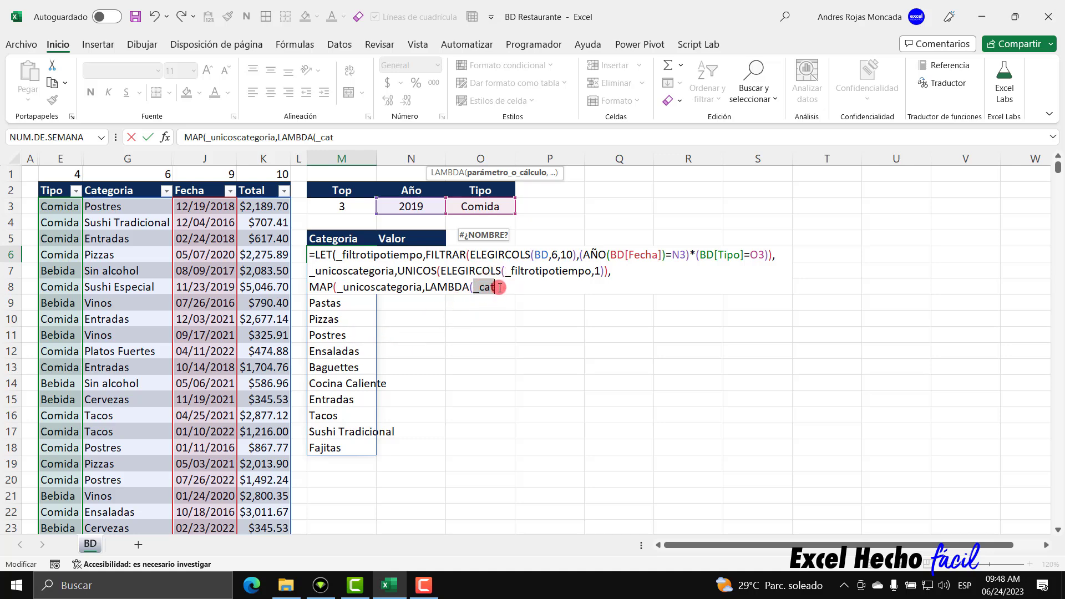
{"action": "left_click", "coordinate": [493, 288]}
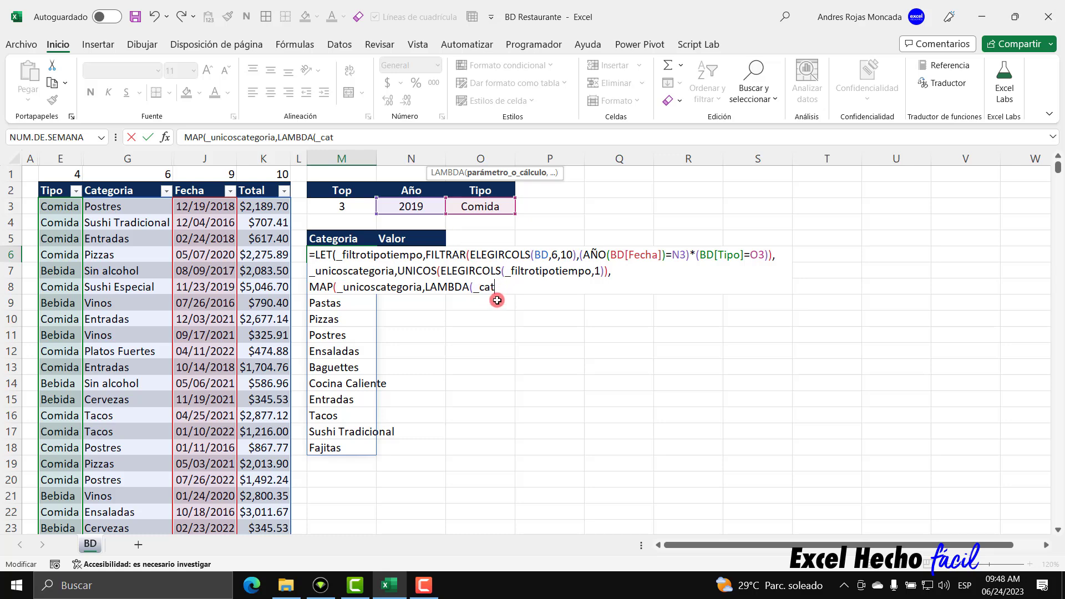
{"action": "type", "text": ",SUMAPRODUCTO((ele"}
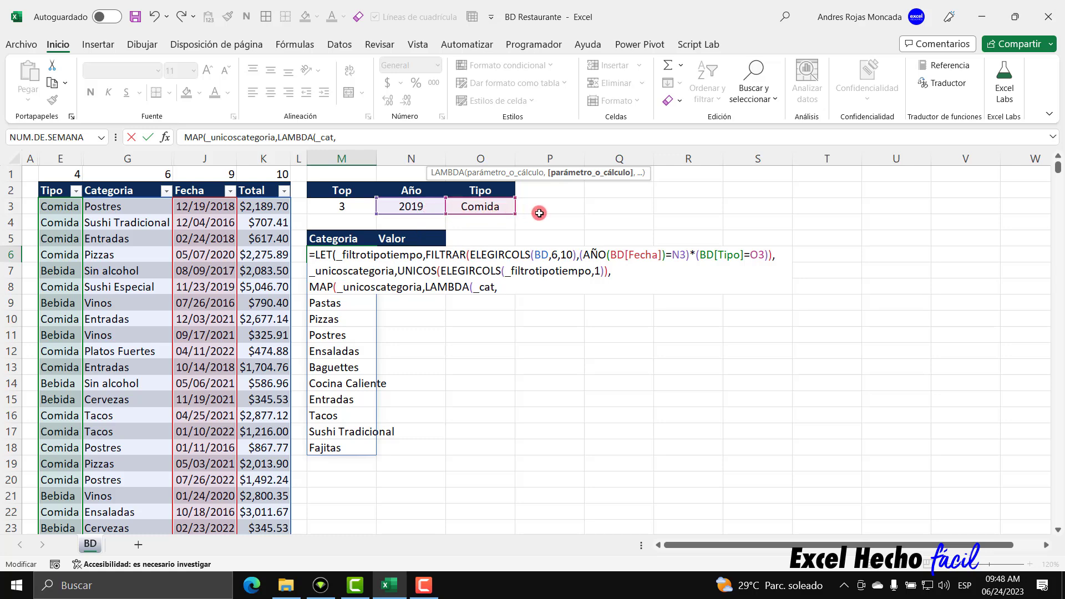
- After _cat, start SUMAPRODUCTO with ELEGIRCOLS(_filtrotipotiempo,1) using autocomplete
{"action": "type", "text": "sumaproducto("}
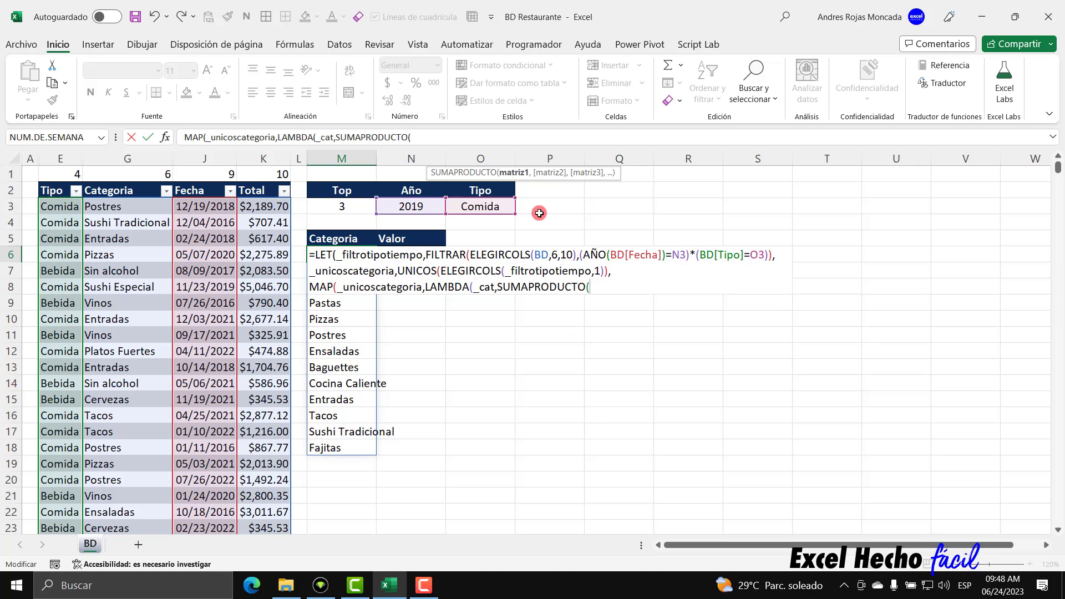
{"action": "type", "text": "("}
{"action": "type", "text": "ELEGIR"}
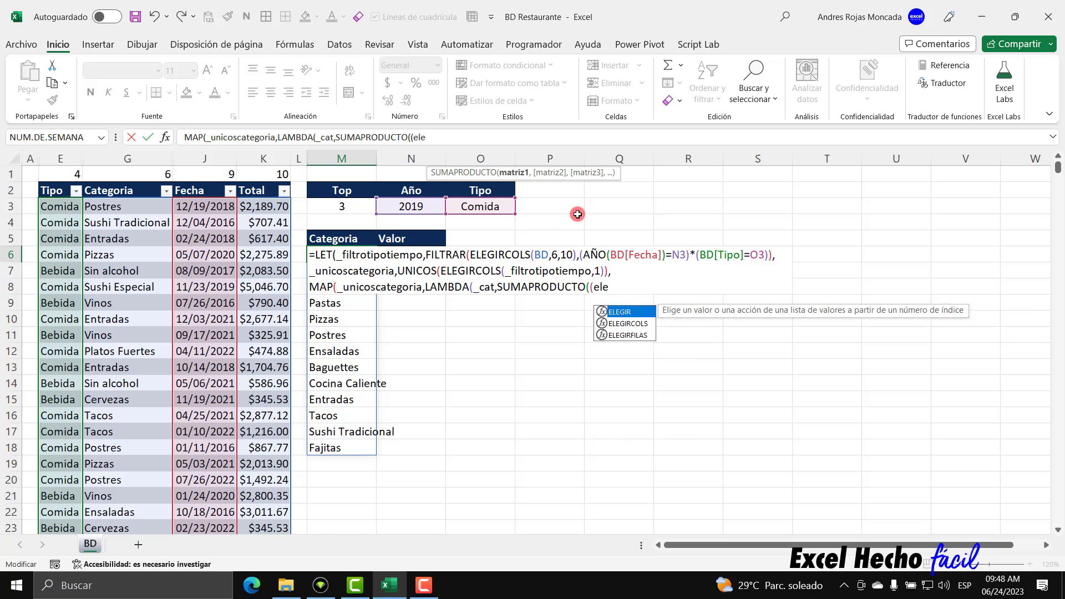
{"action": "key", "text": "Tab"}
{"action": "type", "text": "_f"}
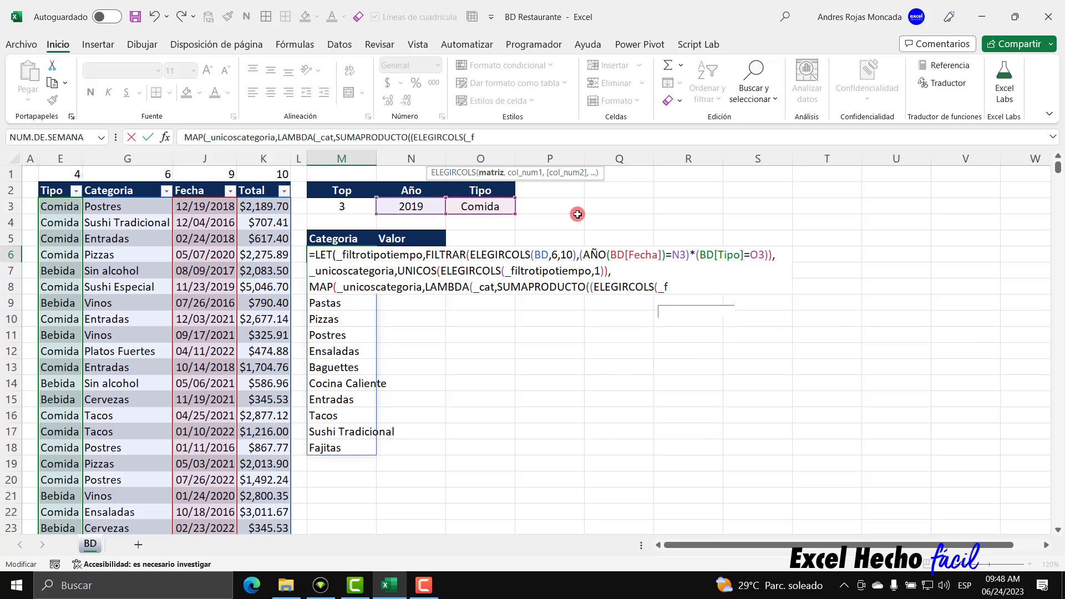
{"action": "type", "text": "il"}
{"action": "key", "text": "Tab"}
{"action": "type", "text": ",1"}
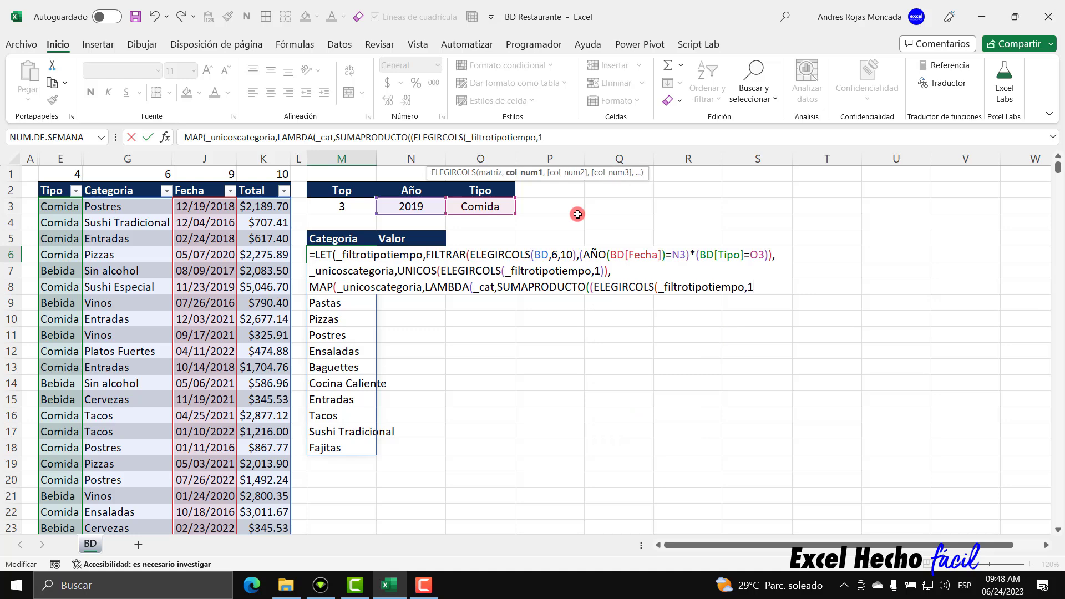
{"action": "type", "text": ")"}
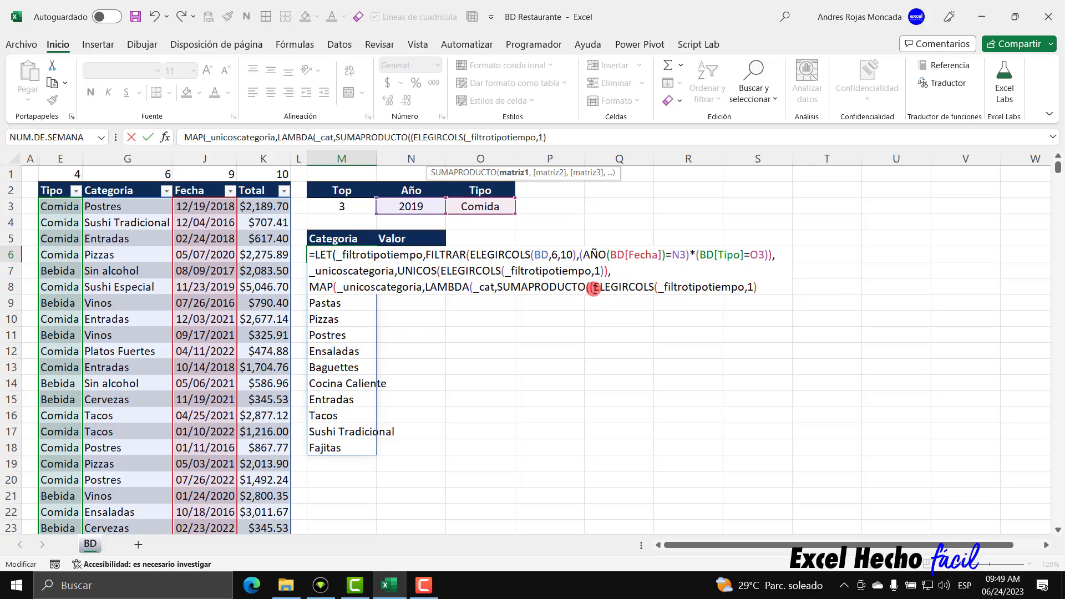
- Preview the first-column extract, then add an equals sign to compare it with _cat
{"action": "left_click_drag", "start_coordinate": [592, 289], "coordinate": [757, 284]}
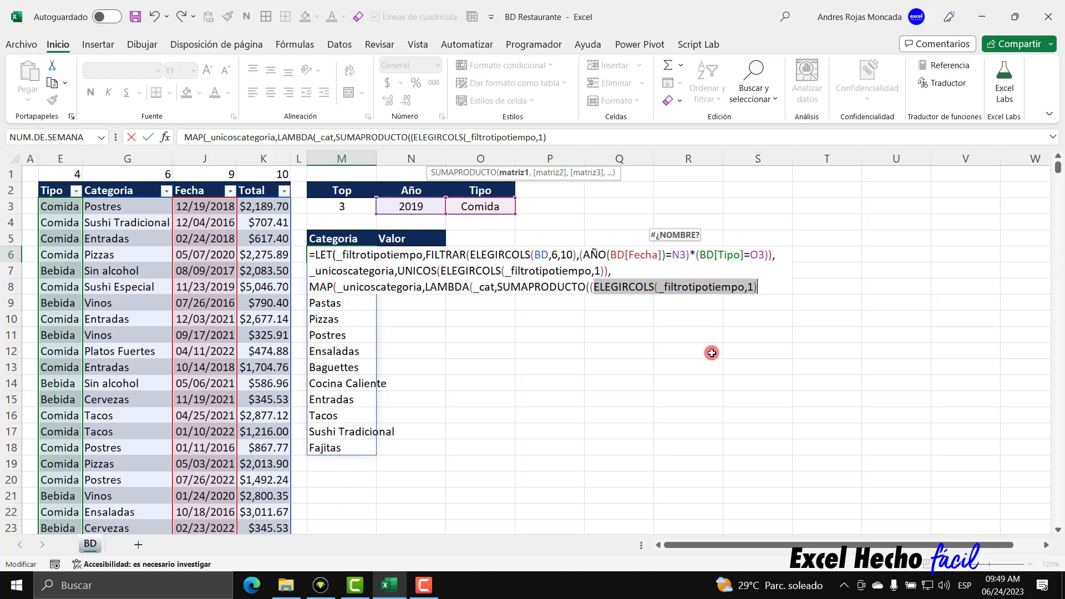
{"action": "left_click", "coordinate": [762, 285]}
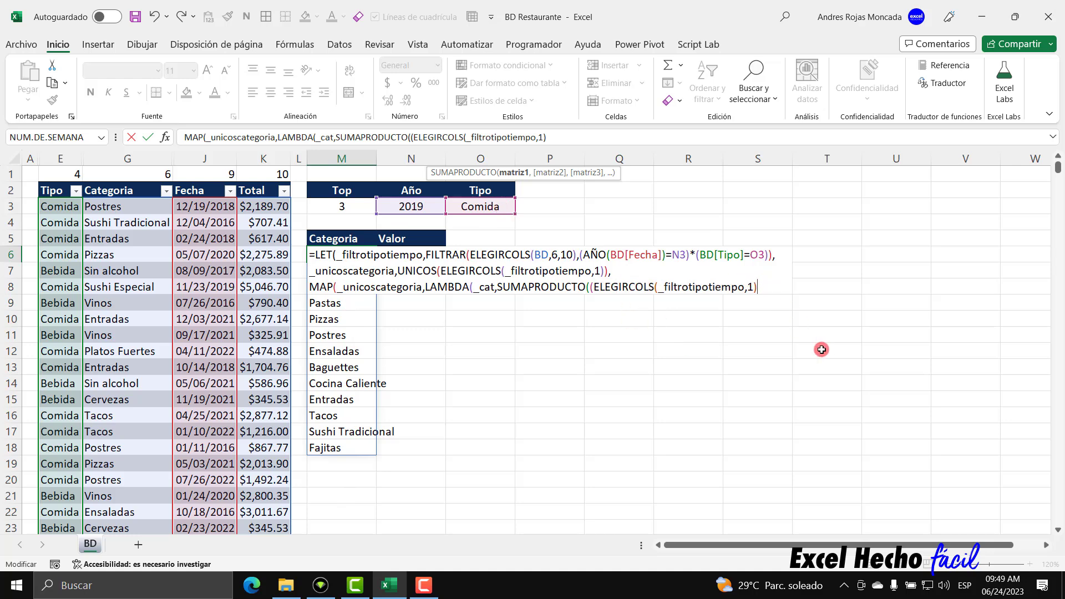
{"action": "type", "text": "="}
{"action": "left_click_drag", "start_coordinate": [495, 287], "coordinate": [475, 287]}
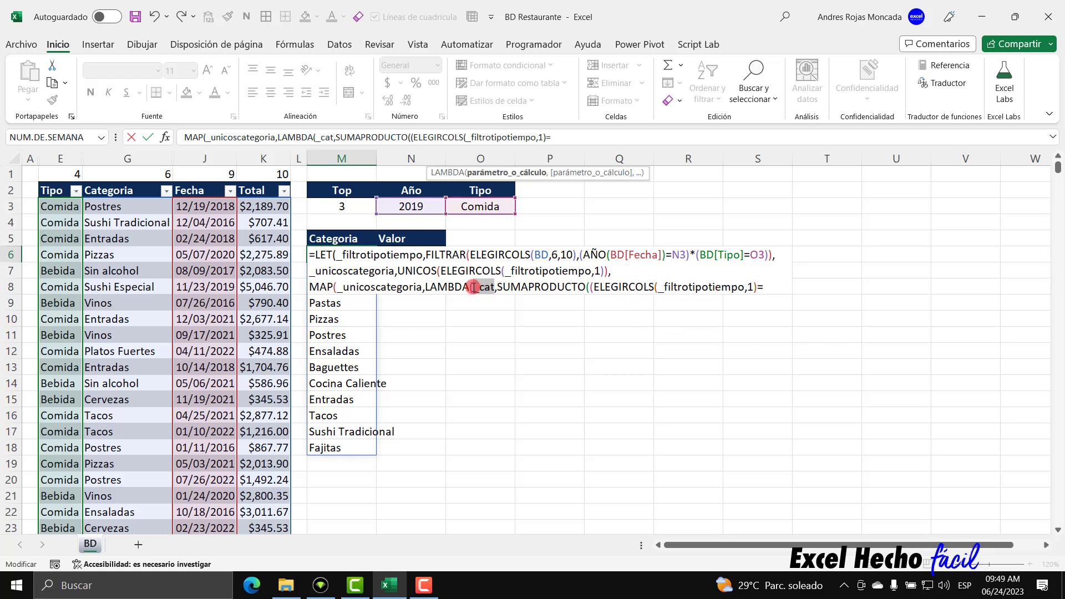
- Finish the comparison with _cat), preview it, and add a comma for the next array
{"action": "left_click", "coordinate": [781, 287]}
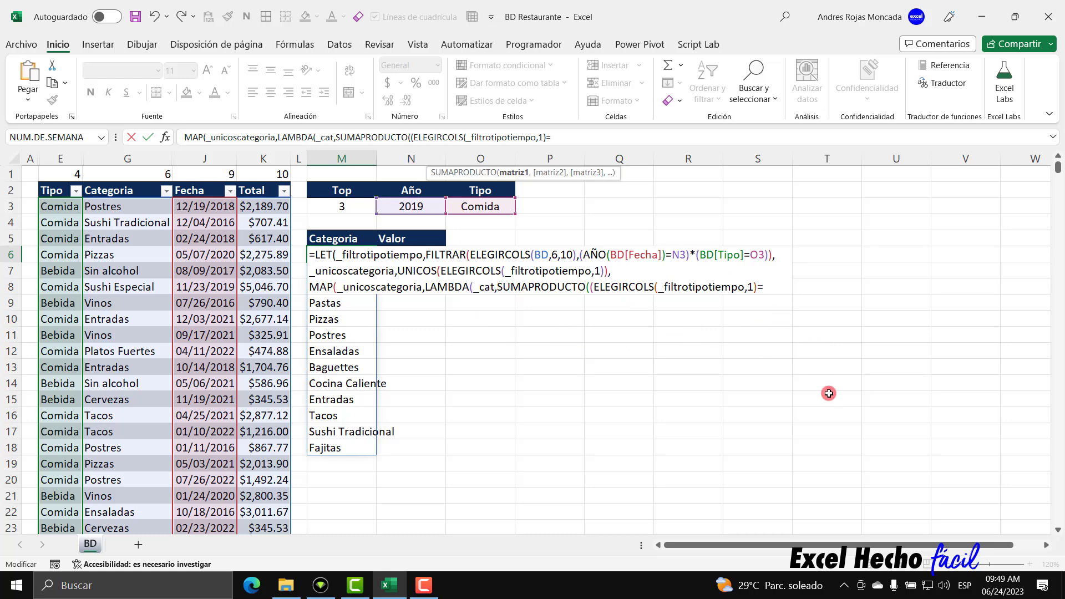
{"action": "type", "text": "_cat"}
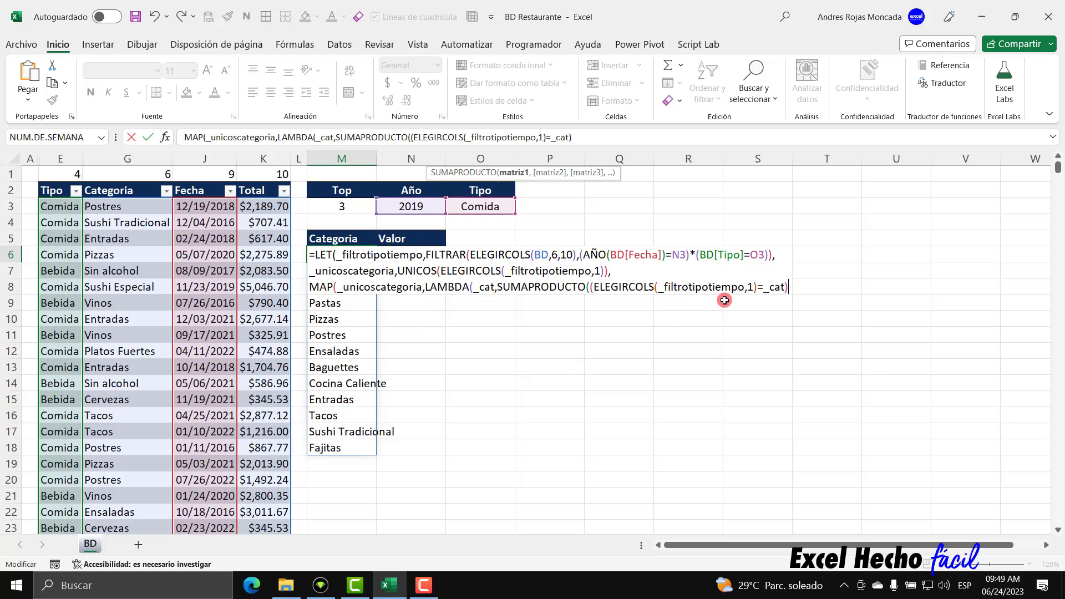
{"action": "left_click", "coordinate": [472, 173]}
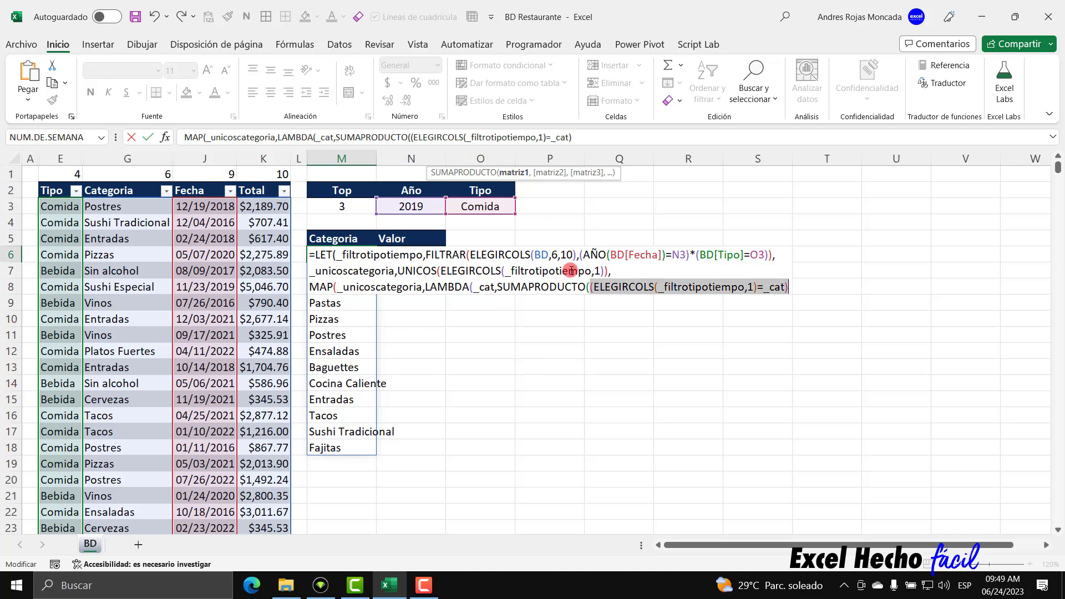
{"action": "left_click", "coordinate": [794, 288]}
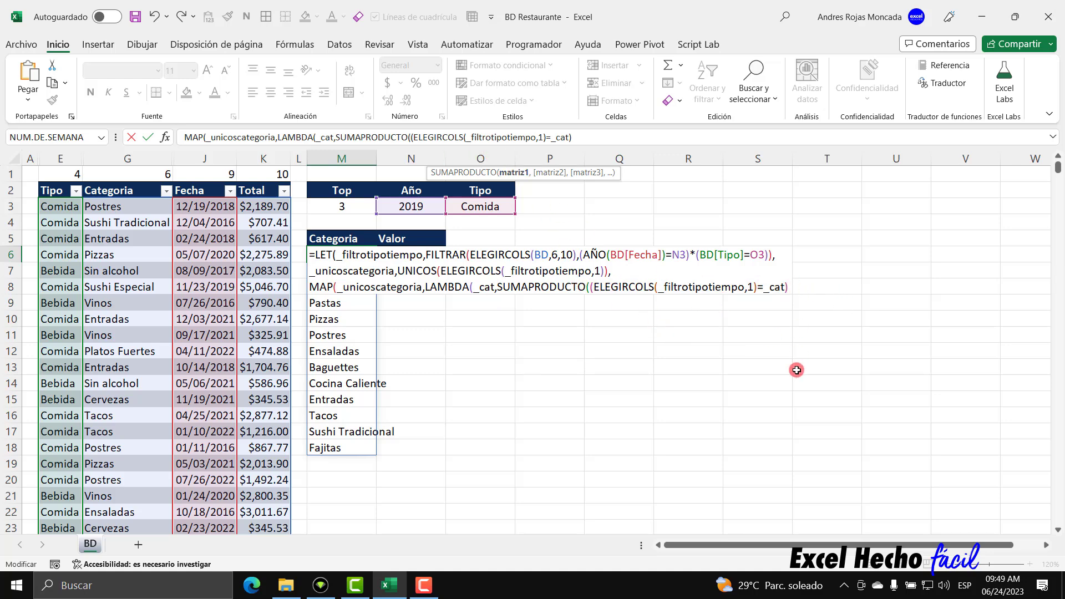
{"action": "type", "text": ","}
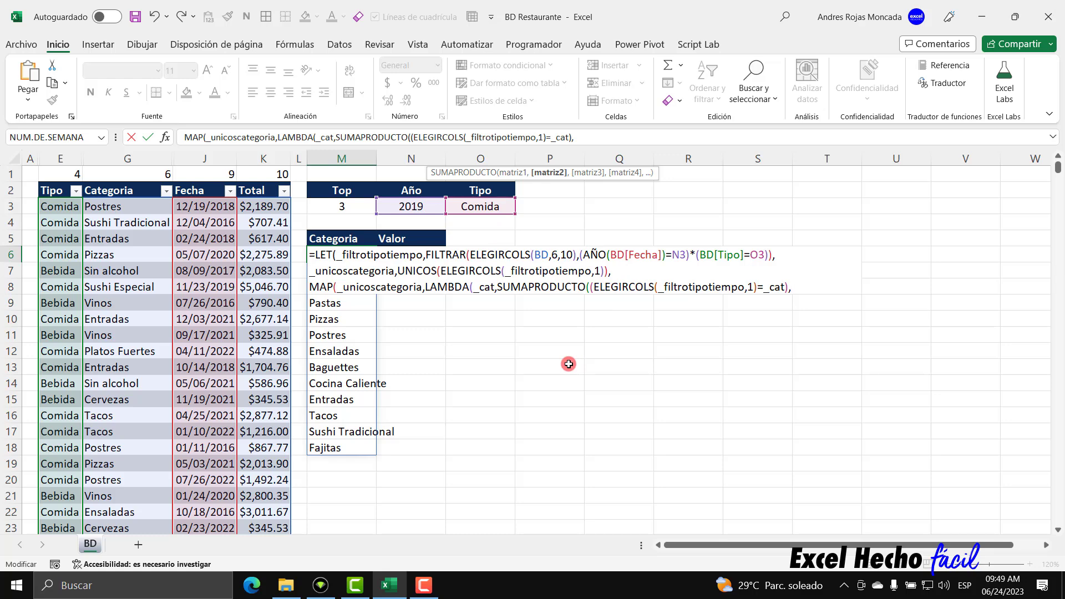
- Add ELEGIRCOLS(_filtrotipotiempo,2) as the second array, close all parentheses and enter the formula
{"action": "type", "text": "ele"}
{"action": "key", "text": "Tab"}
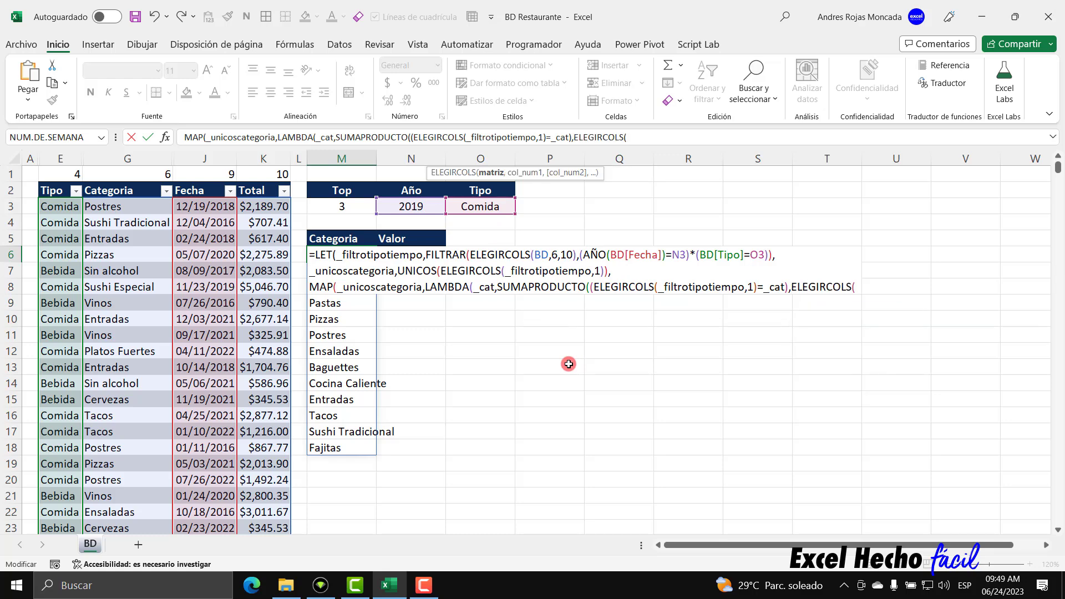
{"action": "type", "text": "_fi"}
{"action": "key", "text": "Tab"}
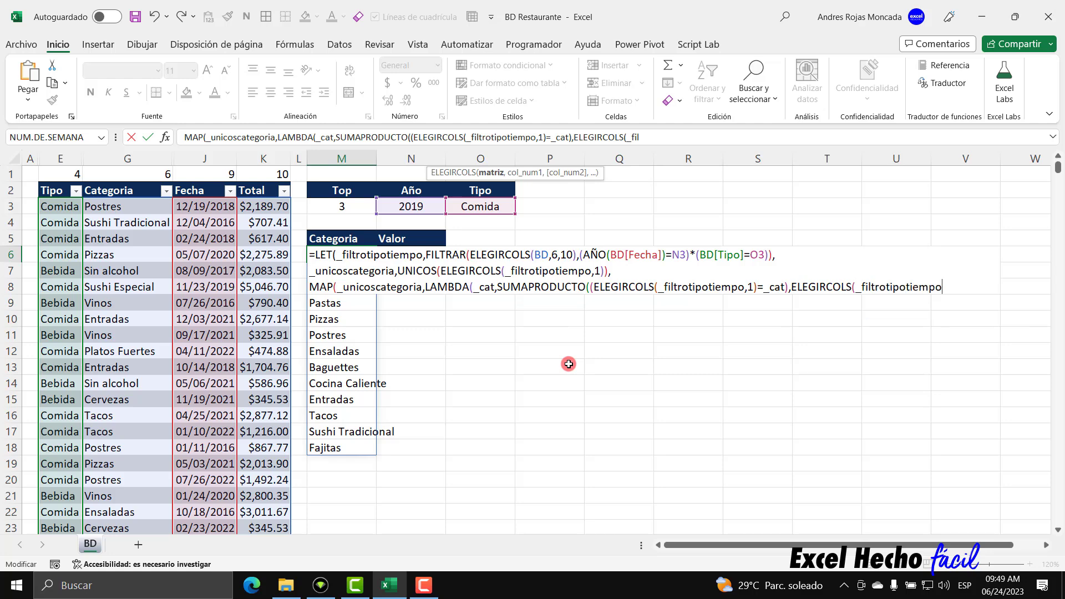
{"action": "type", "text": ",2"}
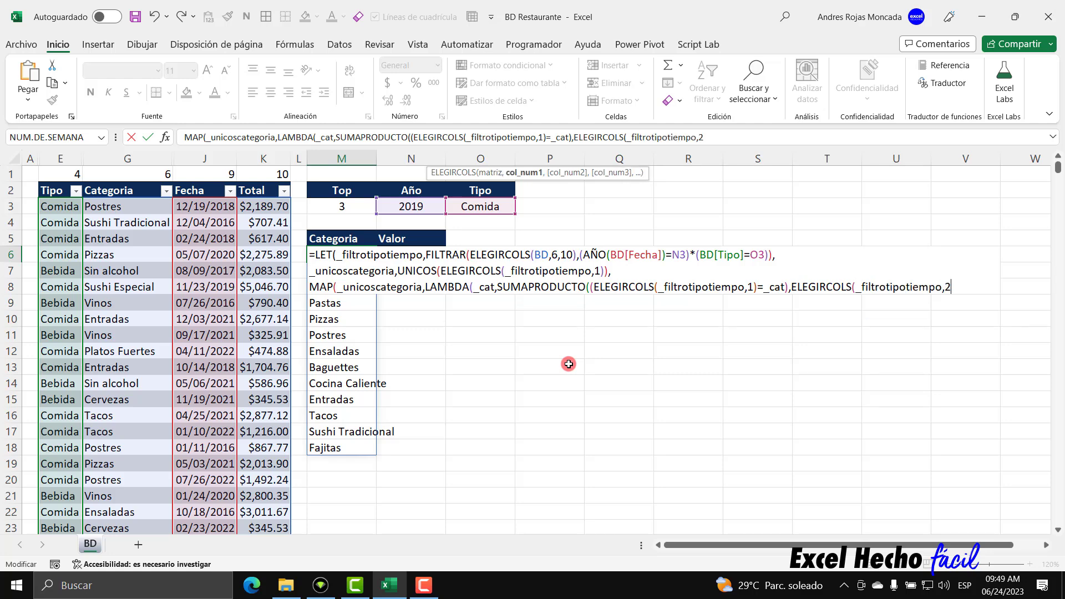
{"action": "type", "text": ")"}
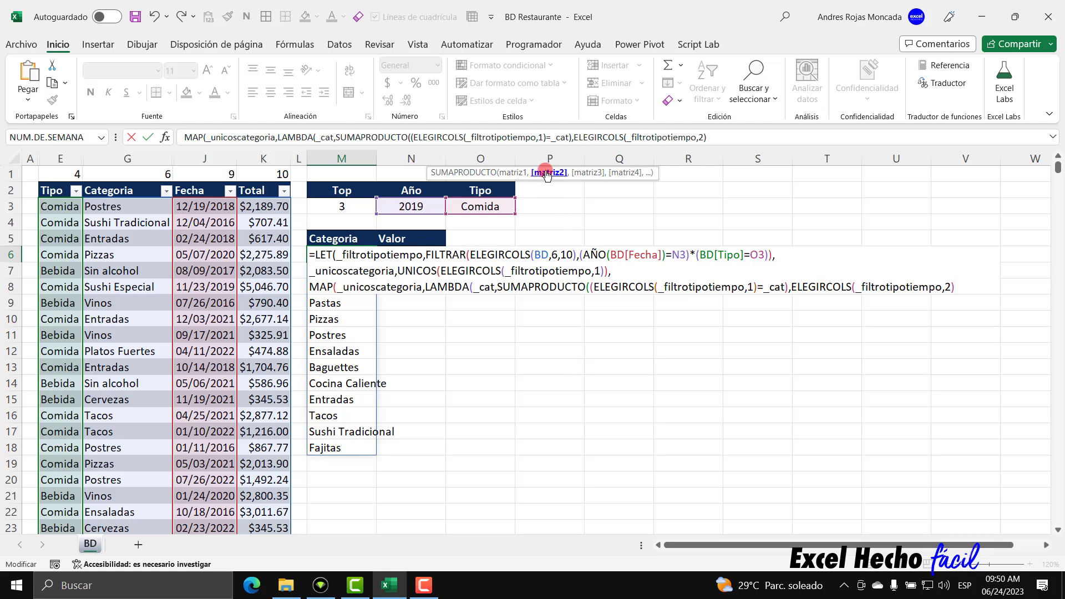
{"action": "type", "text": ")"}
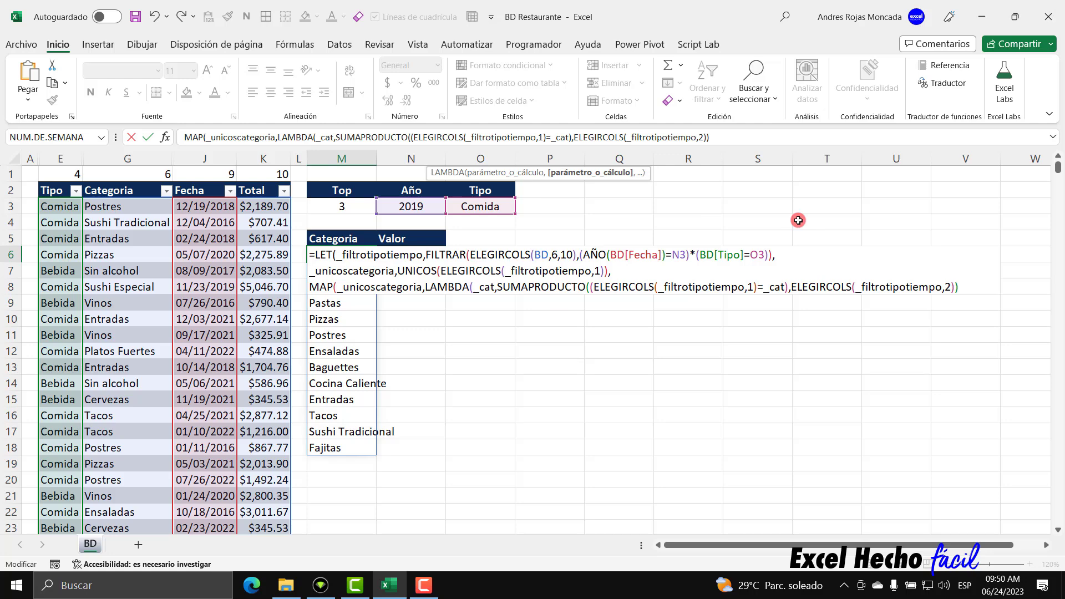
{"action": "type", "text": ")"}
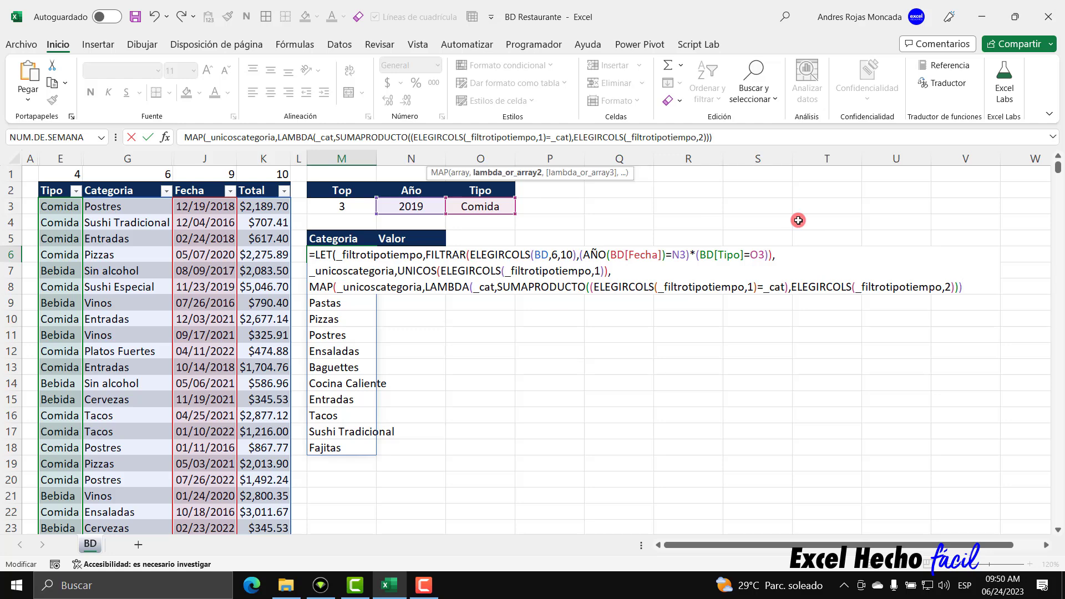
{"action": "type", "text": "))"}
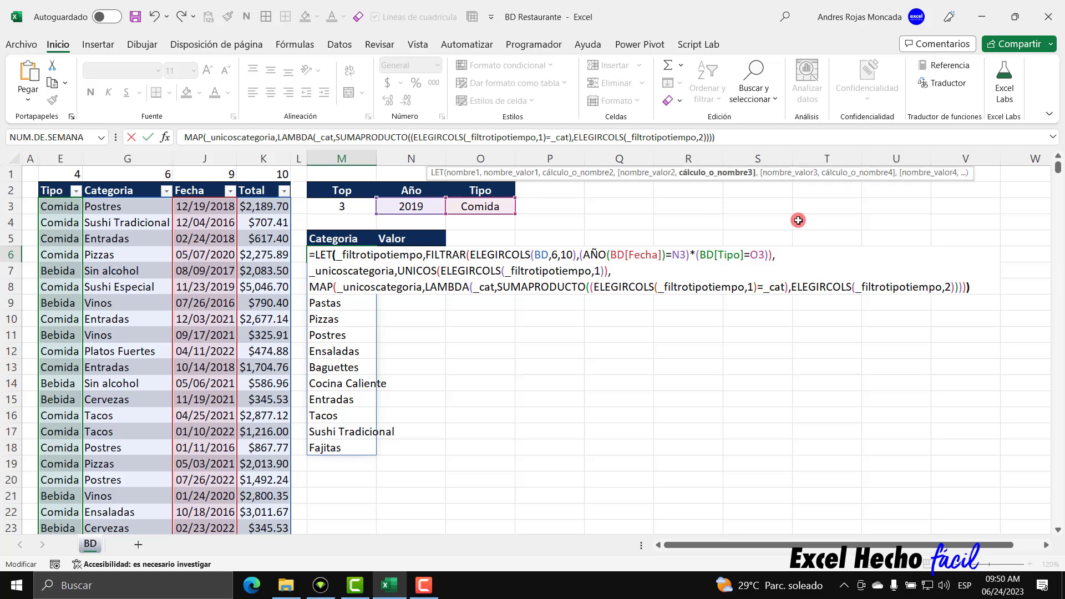
{"action": "key", "text": "Return"}
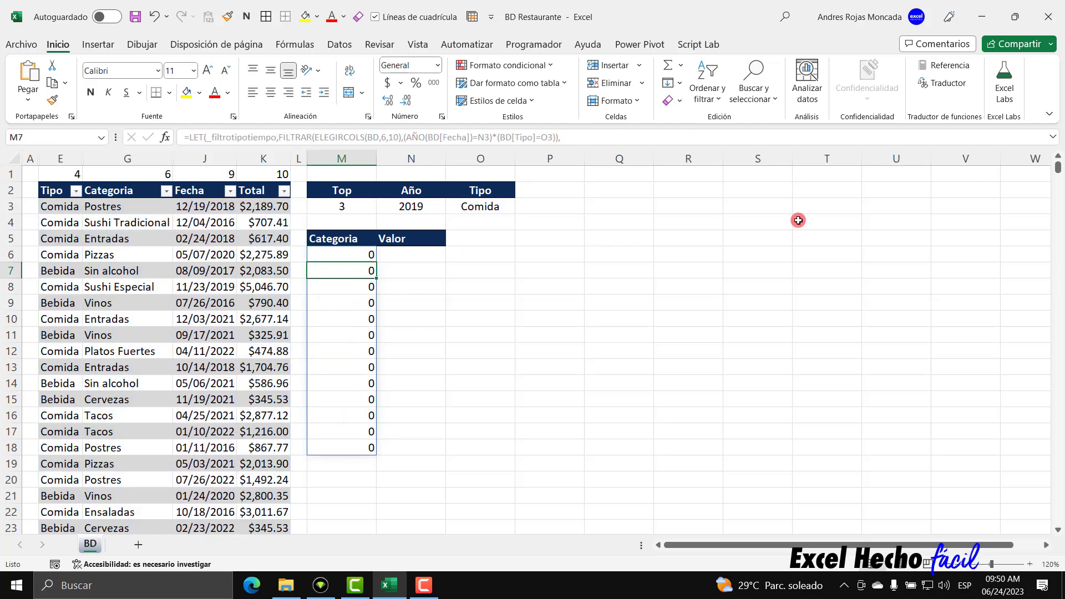
- Insert *1 after the _cat comparison in SUMAPRODUCTO so M6:M18 shows category totals
{"action": "left_click", "coordinate": [364, 255]}
{"action": "left_click_drag", "start_coordinate": [364, 255], "coordinate": [364, 447]}
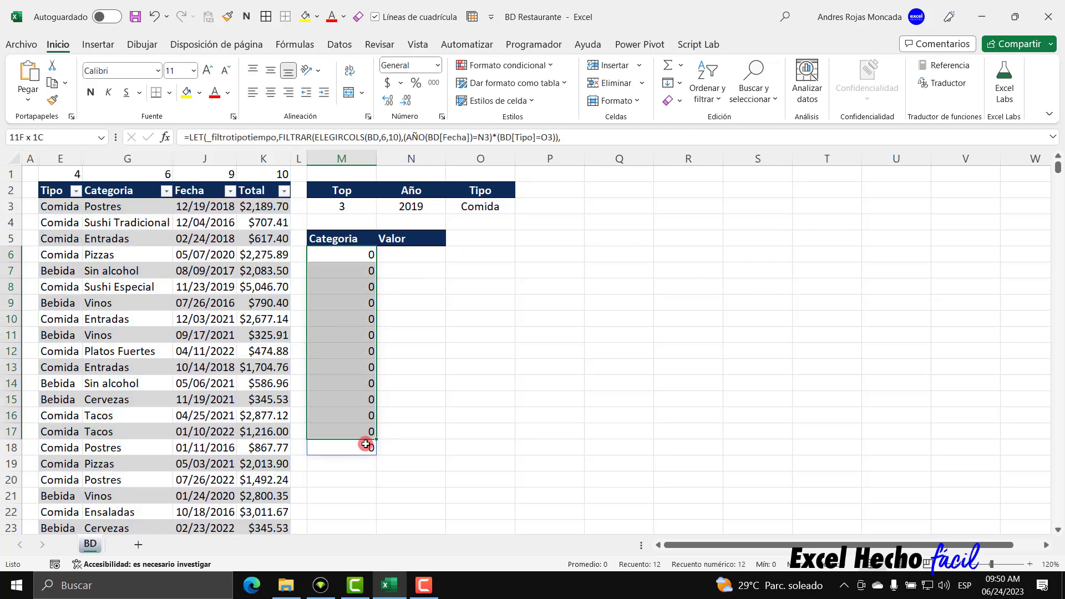
{"action": "left_click", "coordinate": [359, 253]}
{"action": "double_click", "coordinate": [358, 252]}
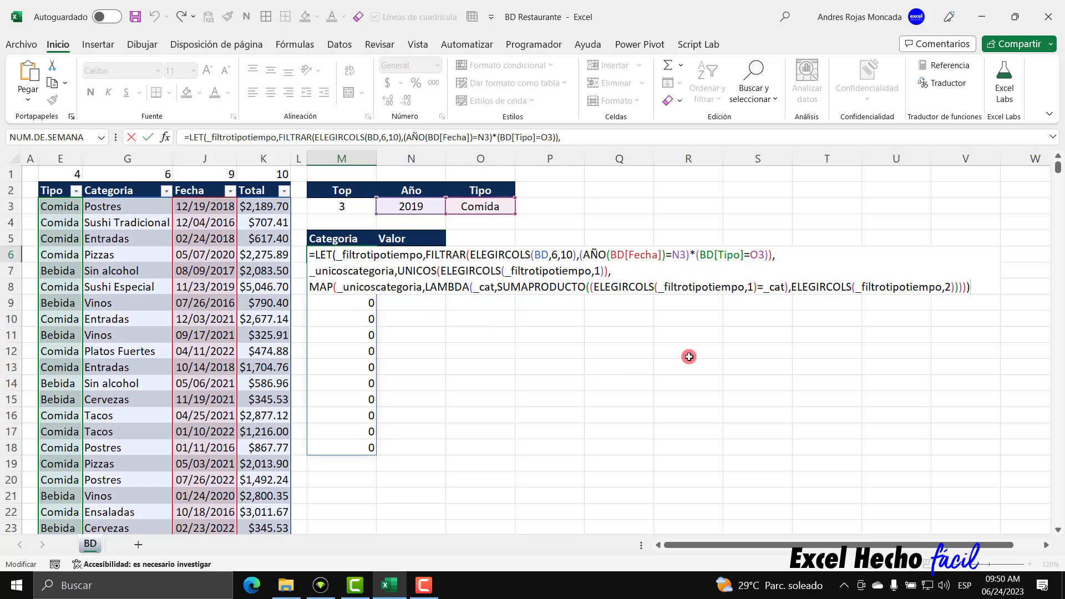
{"action": "left_click", "coordinate": [590, 287]}
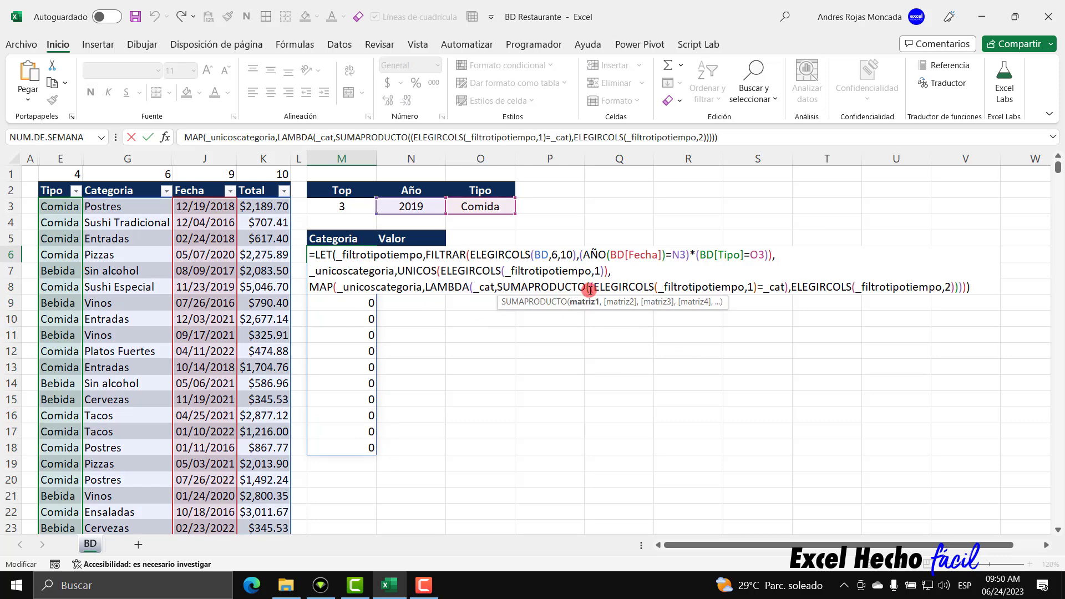
{"action": "left_click", "coordinate": [589, 304]}
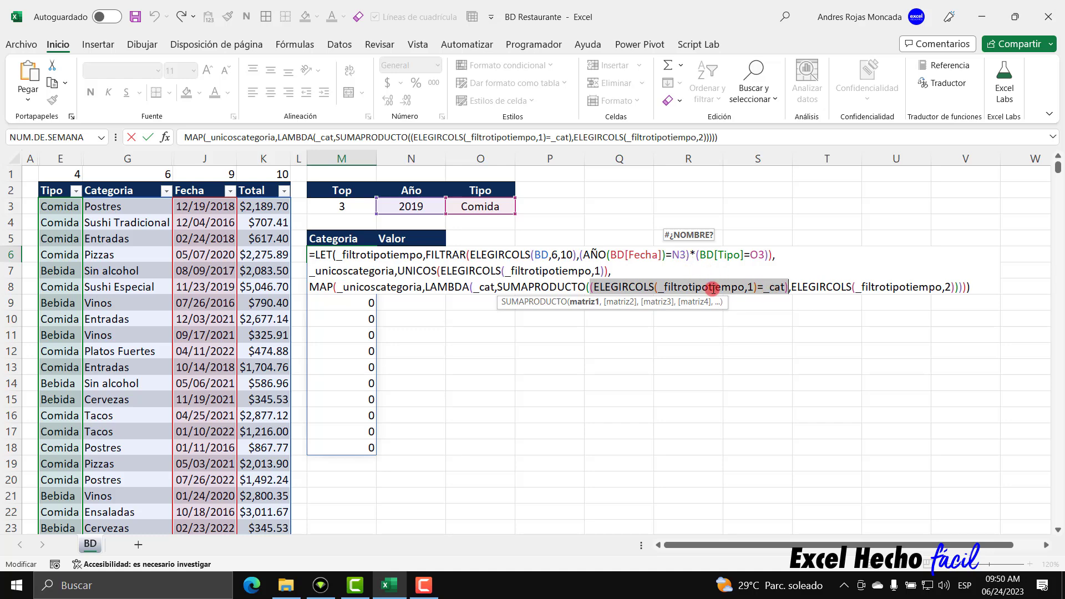
{"action": "left_click", "coordinate": [787, 286]}
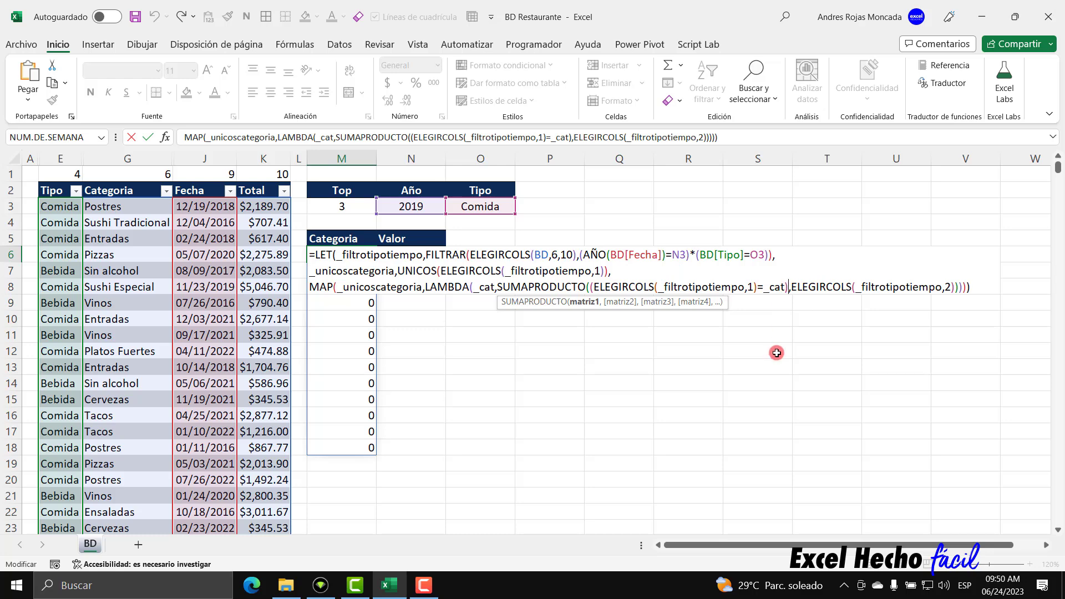
{"action": "type", "text": "*1"}
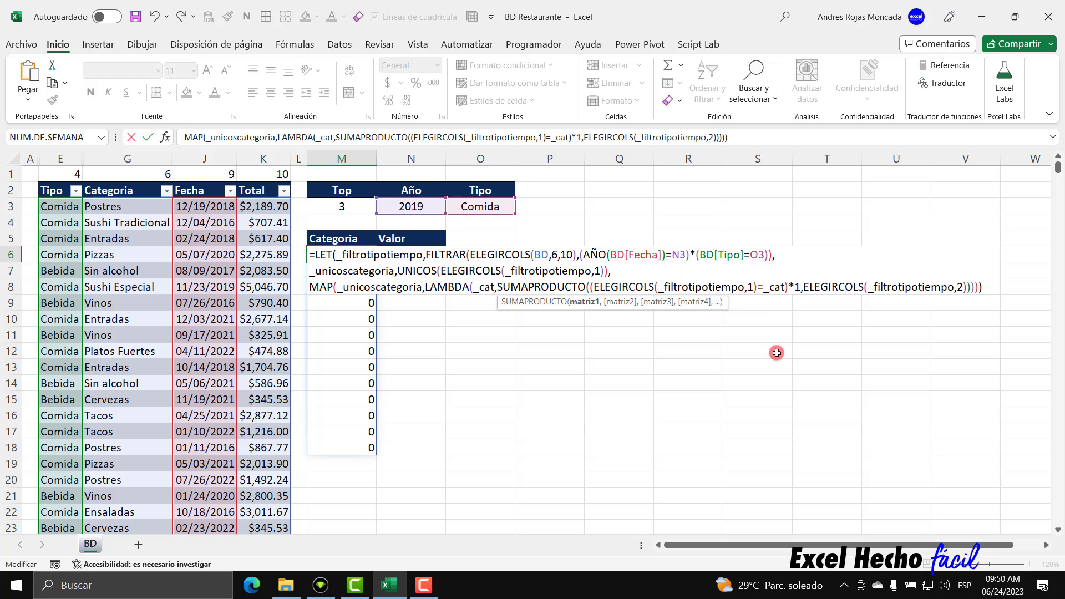
{"action": "left_click", "coordinate": [984, 288]}
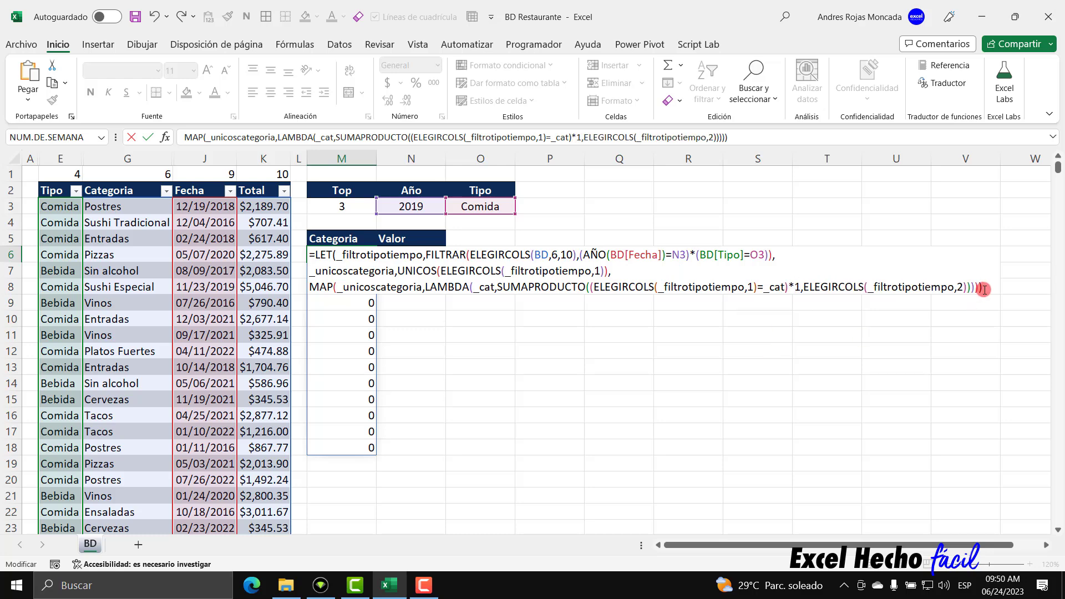
{"action": "key", "text": "Return"}
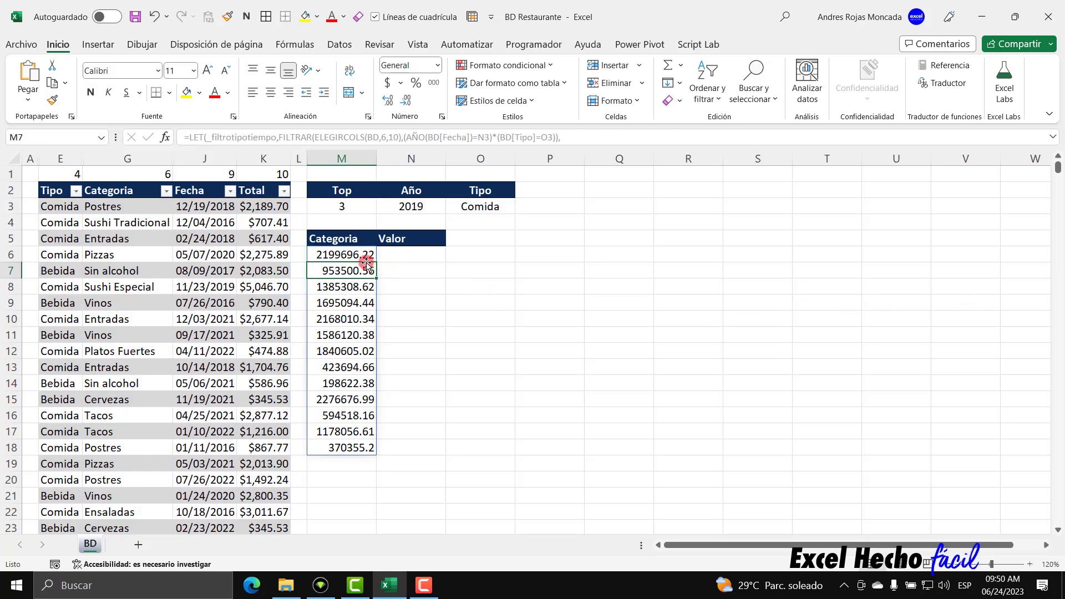
- Check the spilled totals, then reopen M6 with the caret placed before MAP
{"action": "left_click_drag", "start_coordinate": [364, 257], "coordinate": [362, 450]}
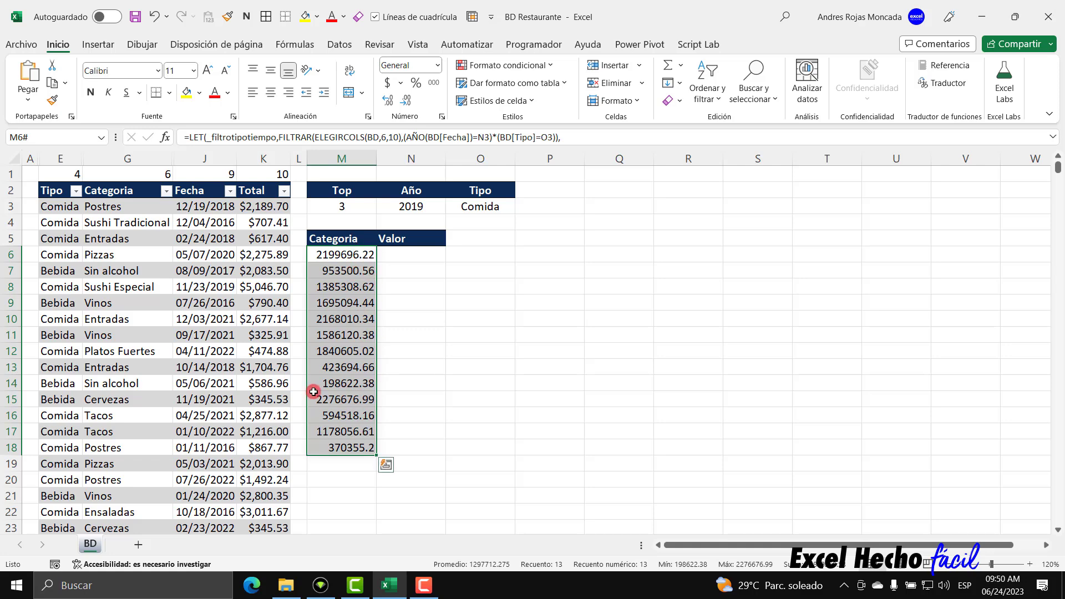
{"action": "double_click", "coordinate": [331, 253]}
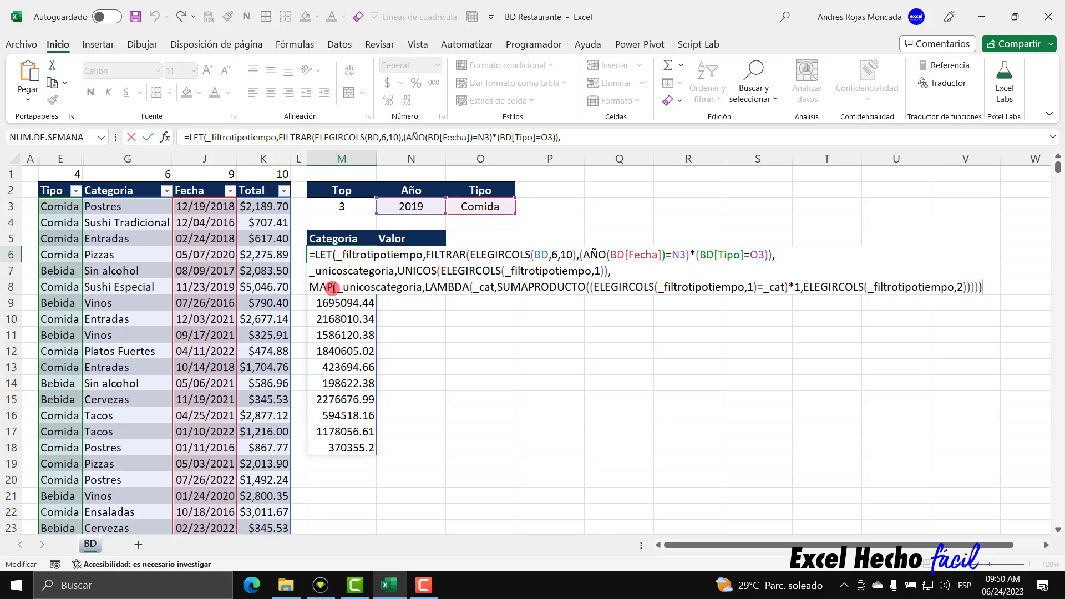
{"action": "left_click", "coordinate": [309, 286]}
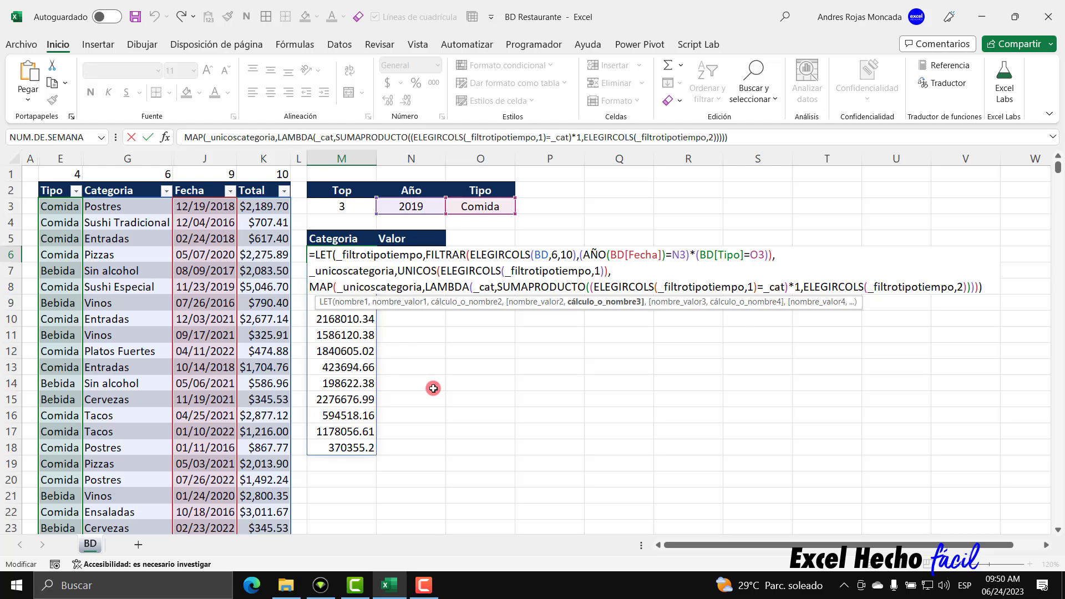
- Wrap the MAP in APILARH(_unicoscategoria, …) so category names spill beside their totals
{"action": "type", "text": "api"}
{"action": "key", "text": "Tab"}
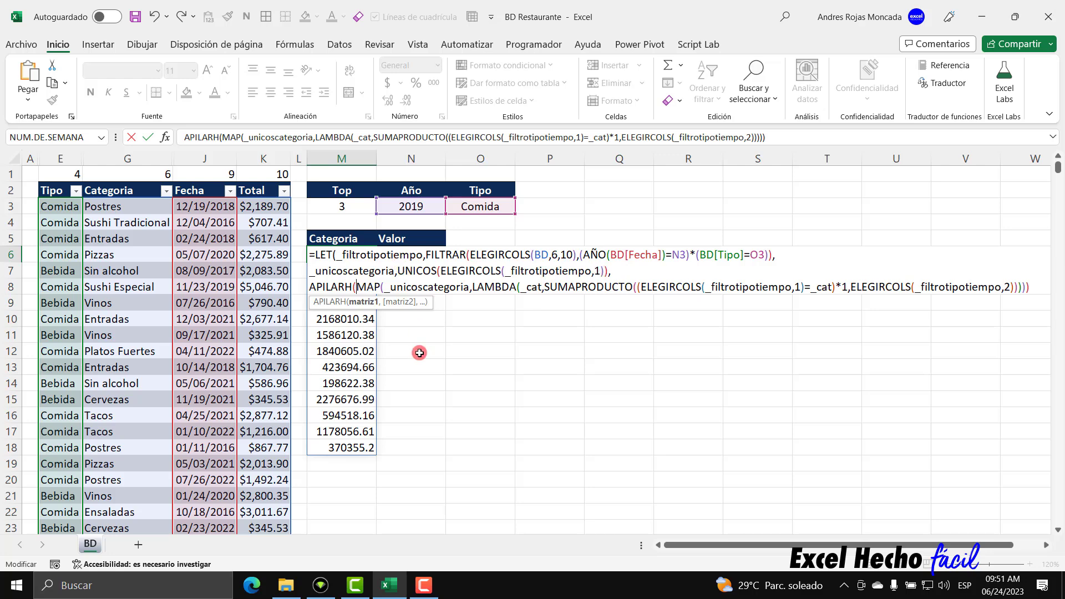
{"action": "type", "text": "_uni"}
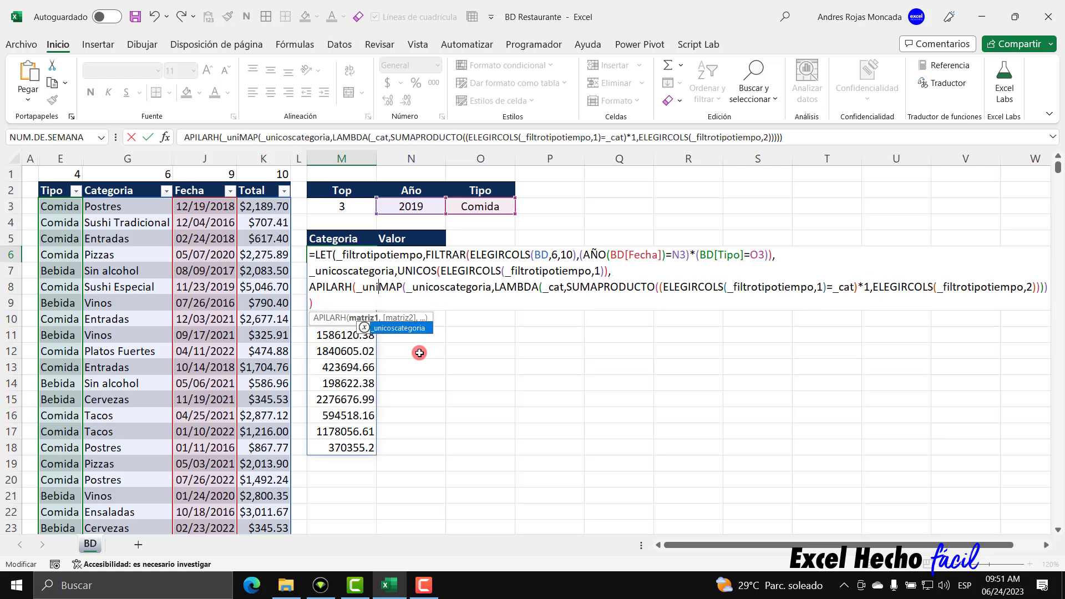
{"action": "key", "text": "Tab"}
{"action": "type", "text": ","}
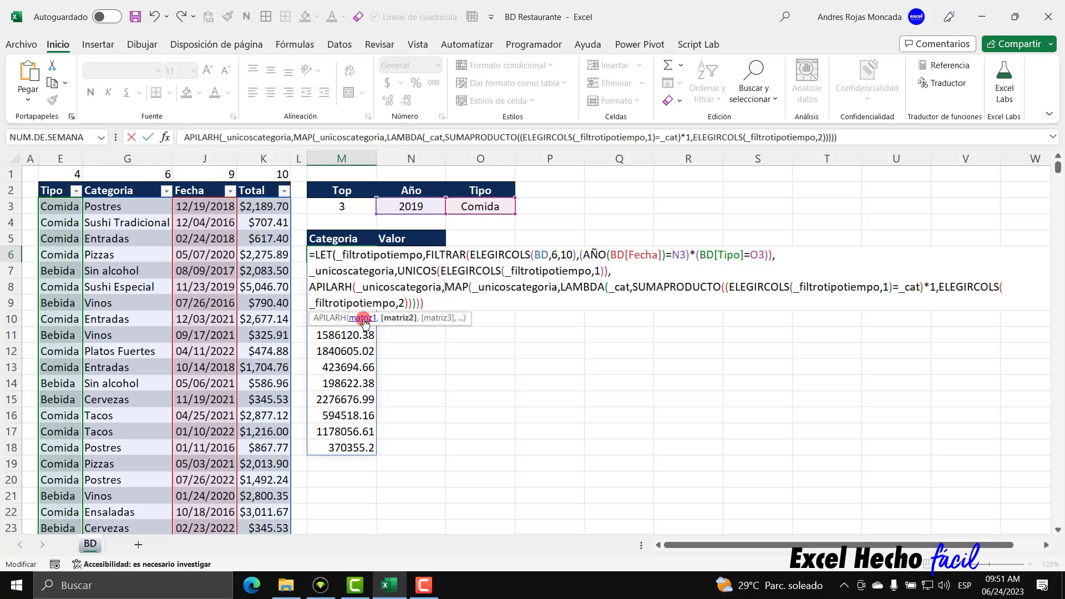
{"action": "left_click", "coordinate": [424, 303]}
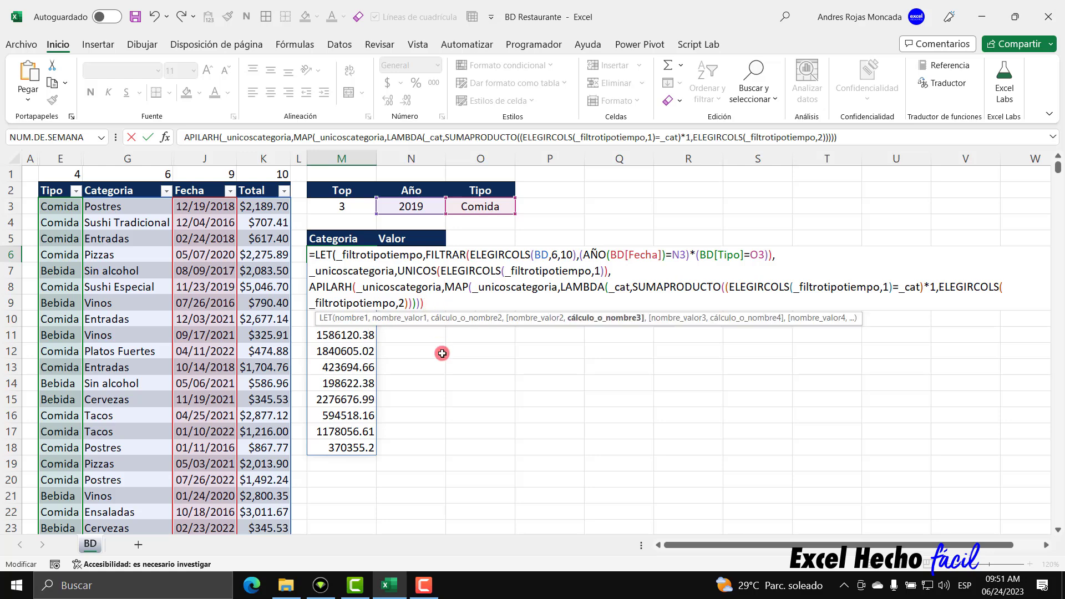
{"action": "type", "text": ")"}
{"action": "key", "text": "Return"}
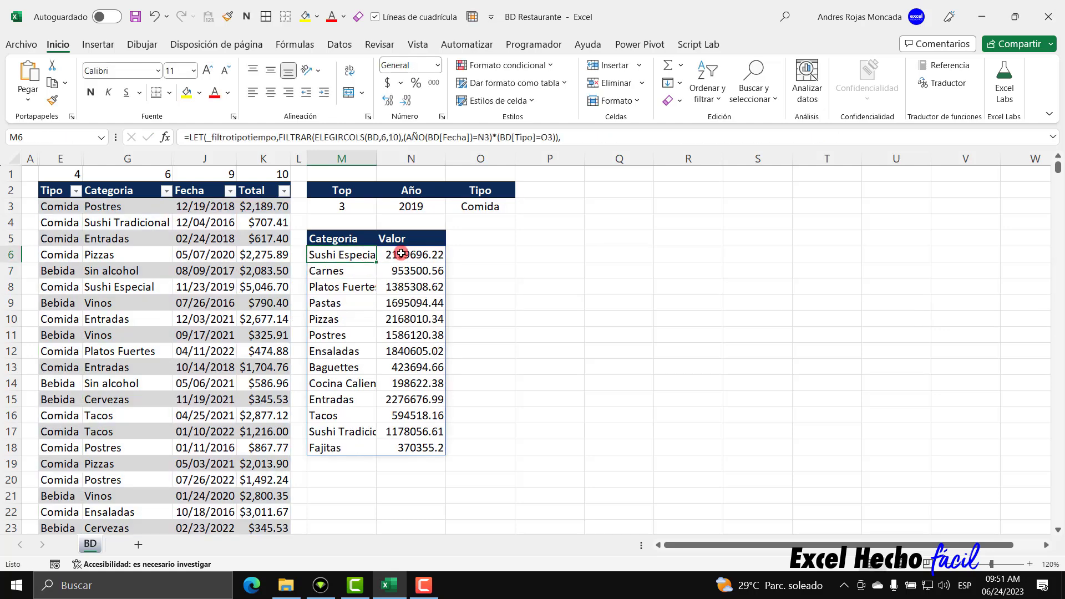
{"action": "left_click_drag", "start_coordinate": [364, 260], "coordinate": [427, 447]}
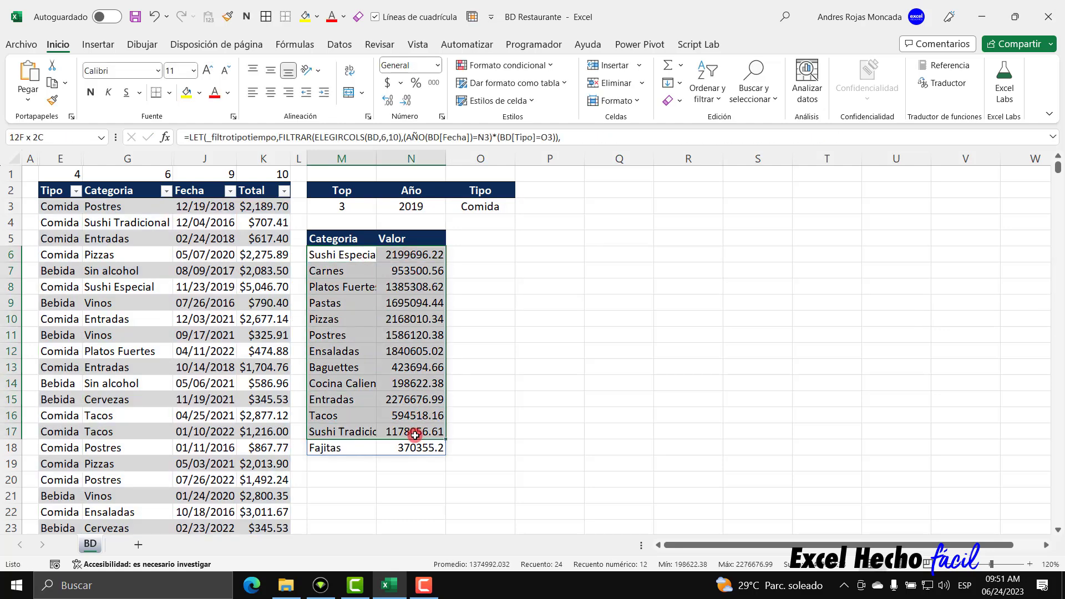
{"action": "left_click", "coordinate": [369, 255]}
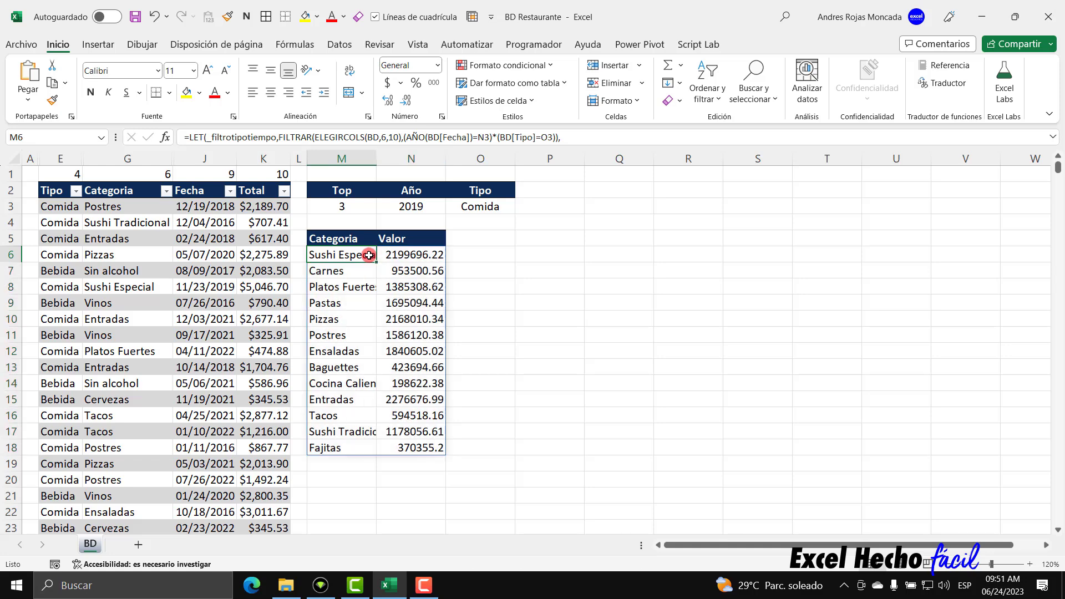
{"action": "left_click_drag", "start_coordinate": [405, 257], "coordinate": [410, 451]}
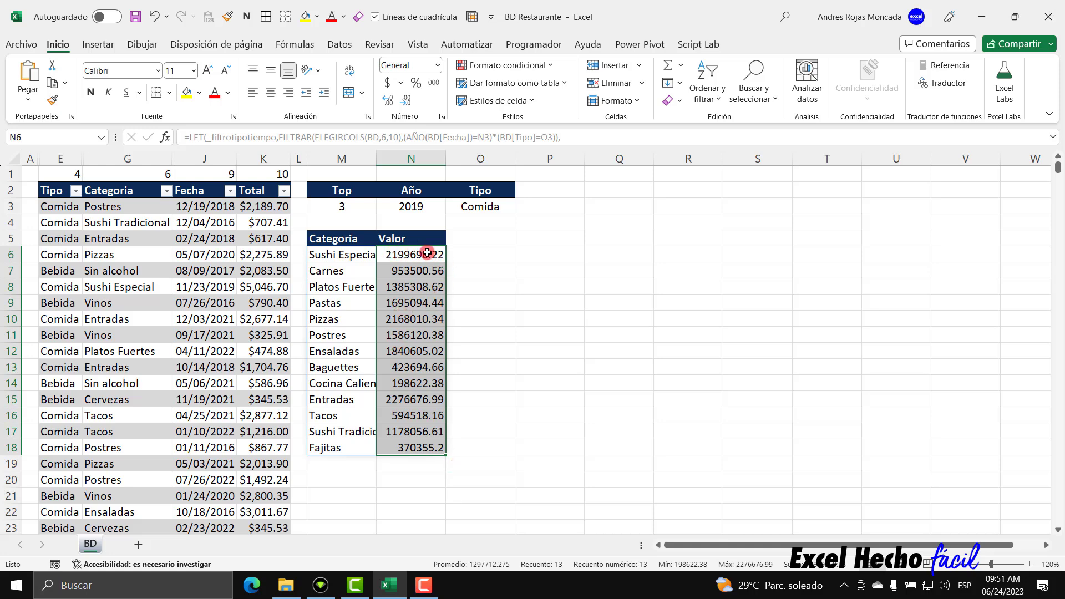
{"action": "left_click_drag", "start_coordinate": [428, 253], "coordinate": [430, 450]}
- Wrap APILARH in ORDENAR(...,2,-1) to sort categories by total descending
{"action": "double_click", "coordinate": [364, 255]}
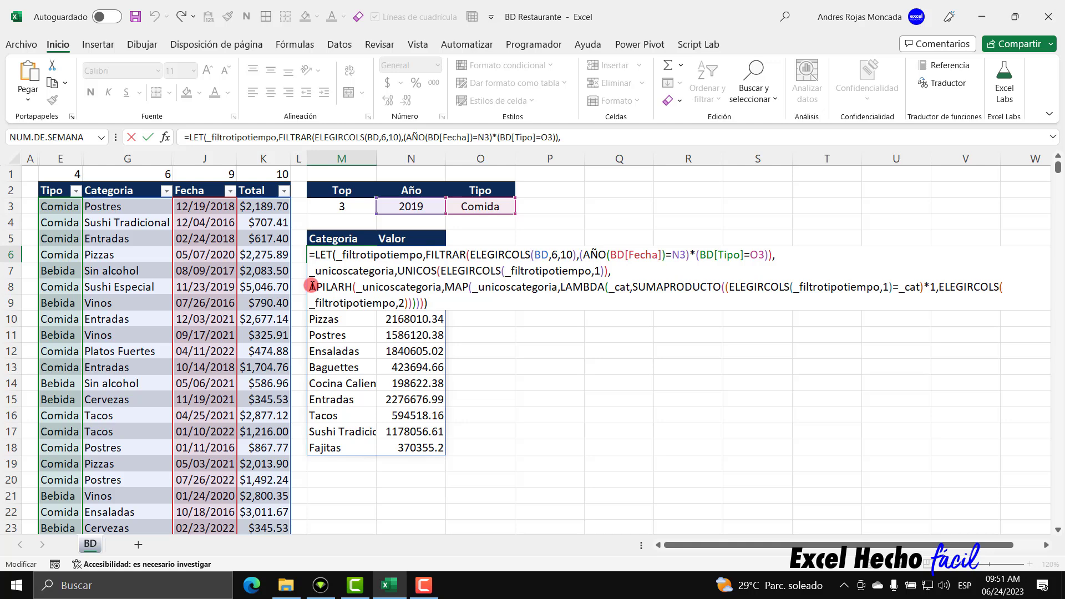
{"action": "left_click", "coordinate": [312, 287]}
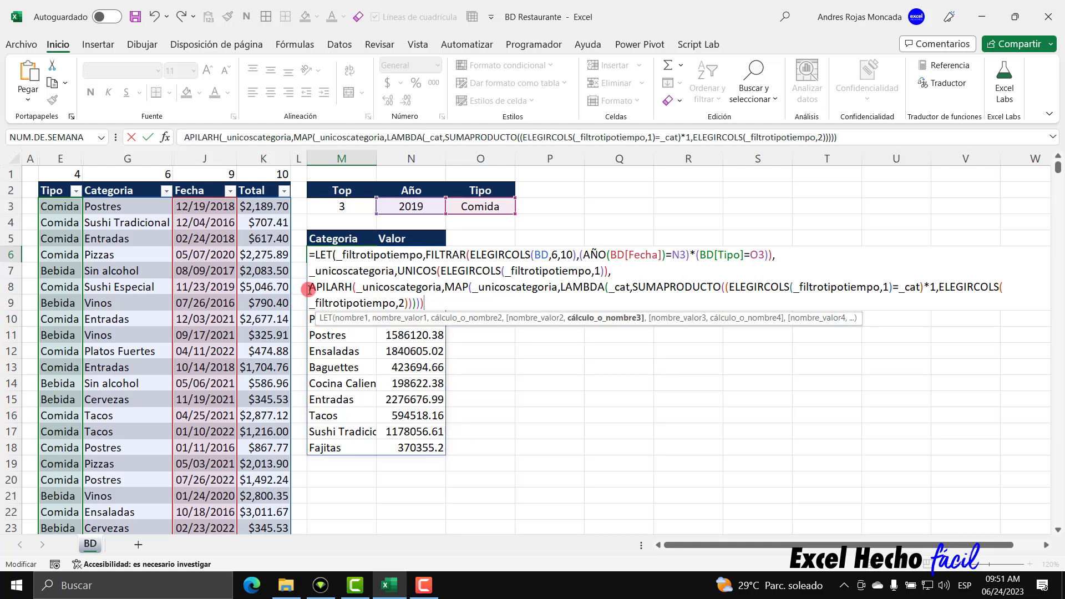
{"action": "left_click_drag", "start_coordinate": [594, 319], "coordinate": [681, 179]}
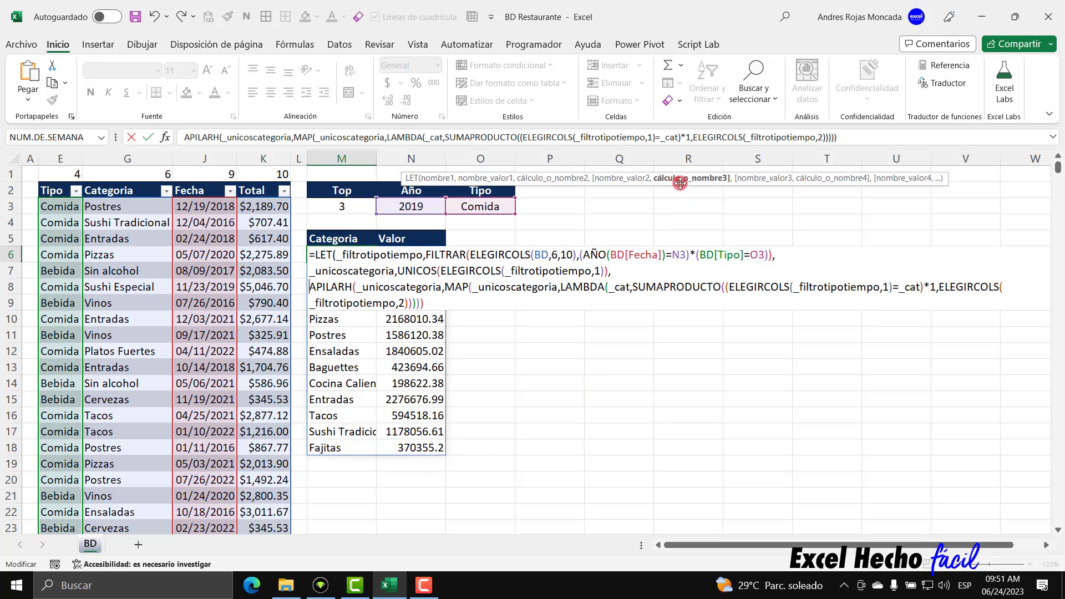
{"action": "type", "text": "ord"}
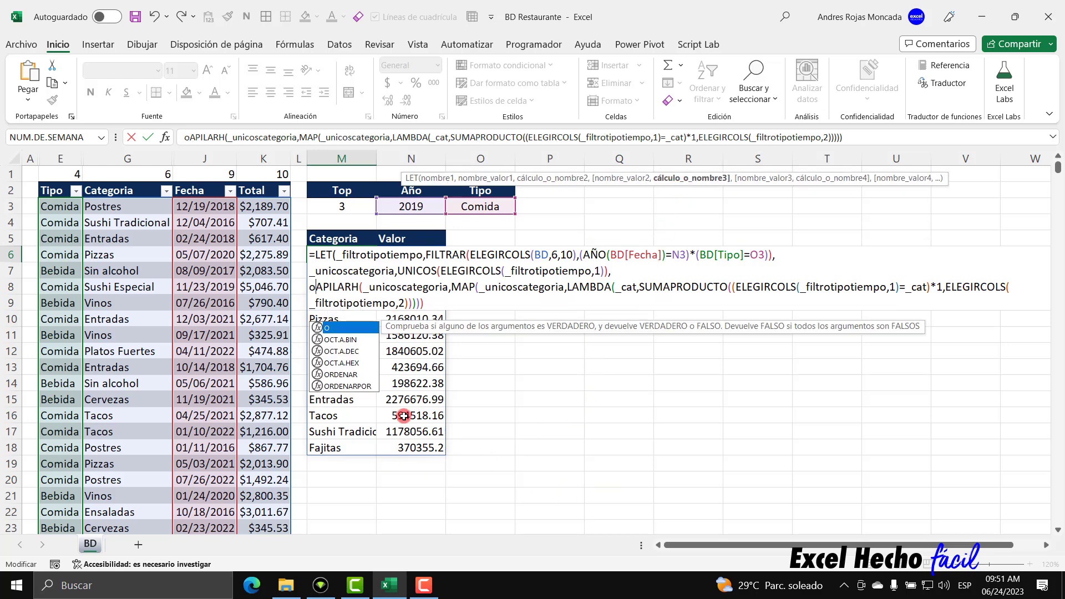
{"action": "type", "text": "fe"}
{"action": "key", "text": "BackSpace"}
{"action": "key", "text": "BackSpace"}
{"action": "type", "text": "en"}
{"action": "key", "text": "Tab"}
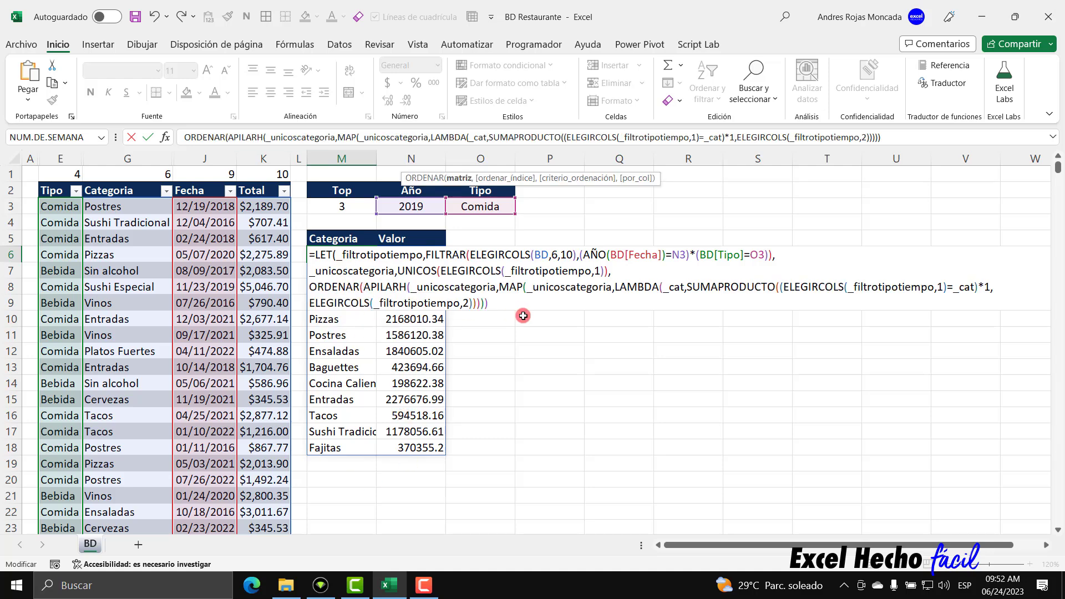
{"action": "type", "text": ","}
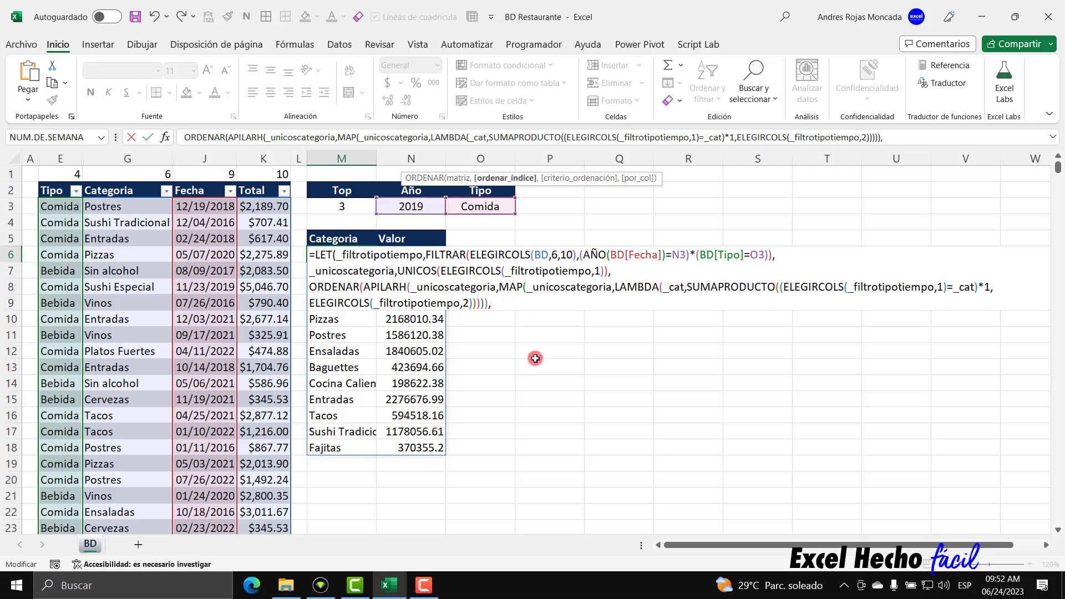
{"action": "type", "text": "2"}
{"action": "type", "text": ","}
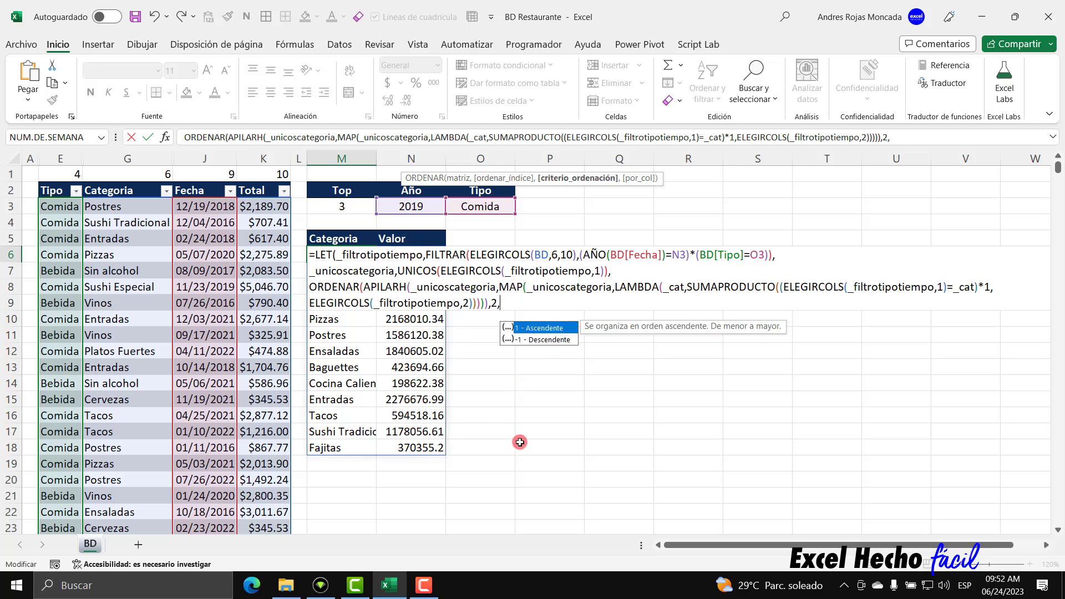
{"action": "double_click", "coordinate": [536, 339]}
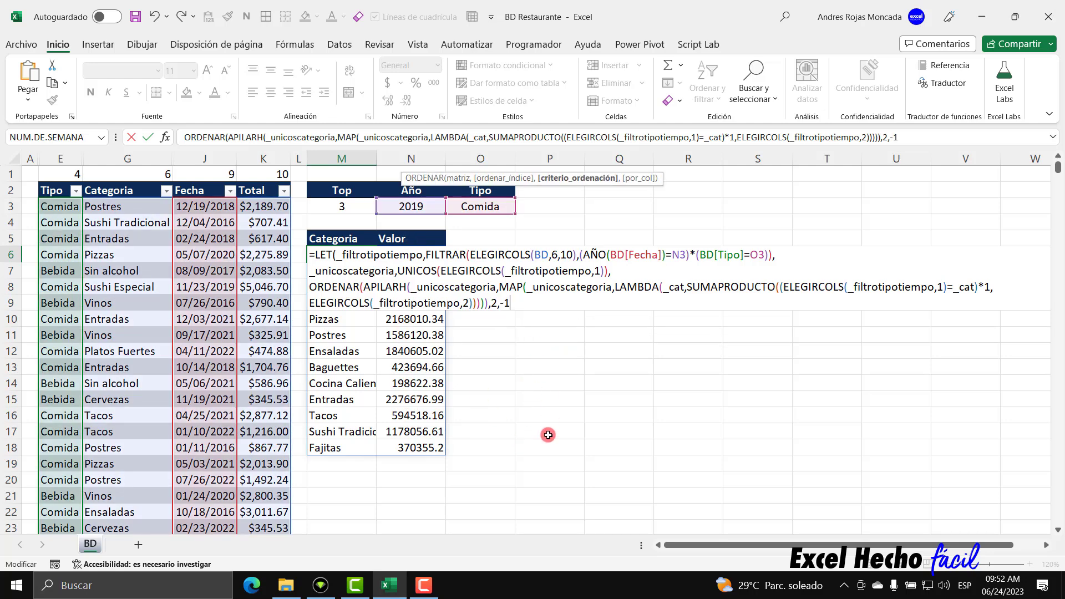
{"action": "type", "text": ")"}
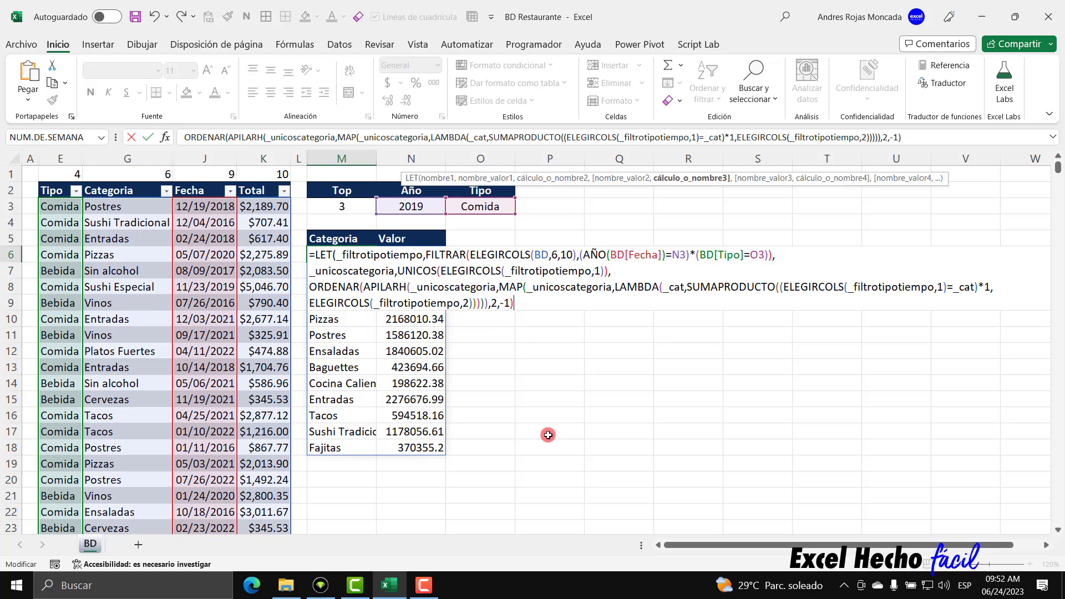
{"action": "key", "text": "Return"}
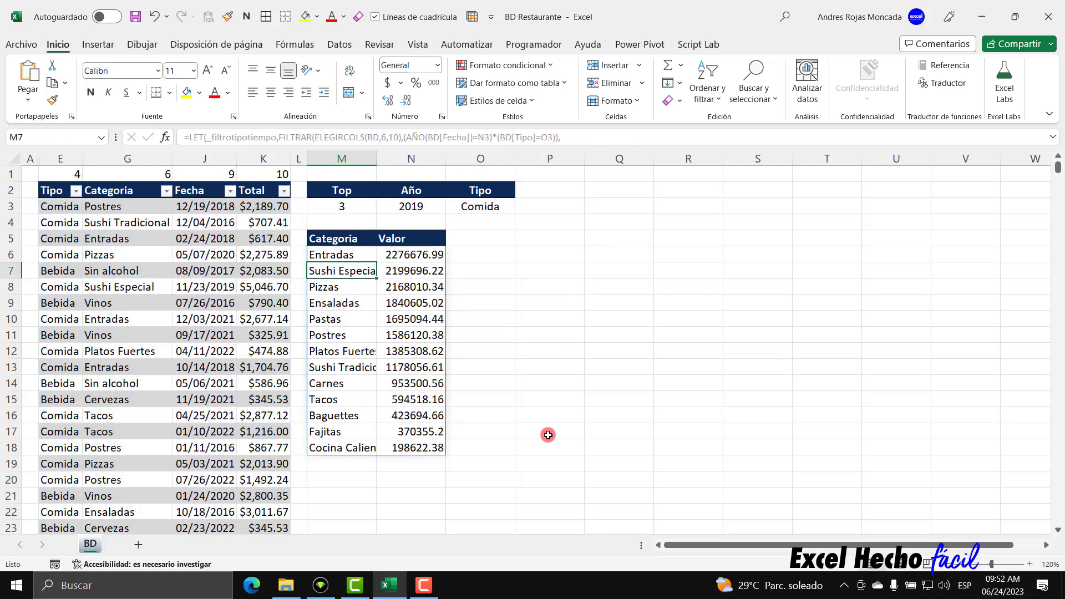
- Select the sorted categories and totals to review the ranking, starting with Entradas
{"action": "left_click_drag", "start_coordinate": [346, 254], "coordinate": [415, 444]}
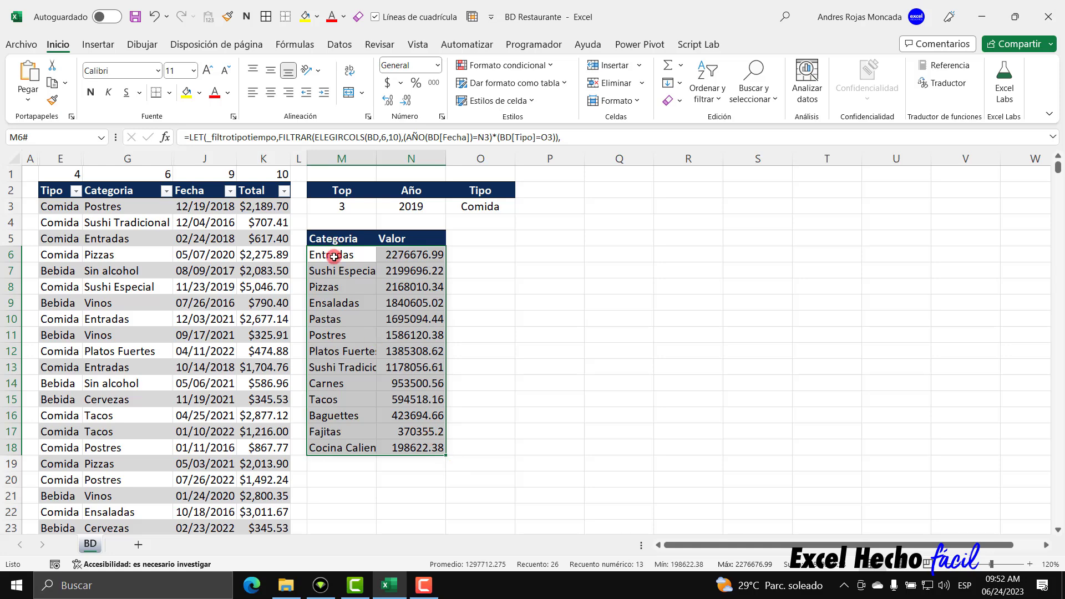
{"action": "left_click_drag", "start_coordinate": [333, 257], "coordinate": [333, 447]}
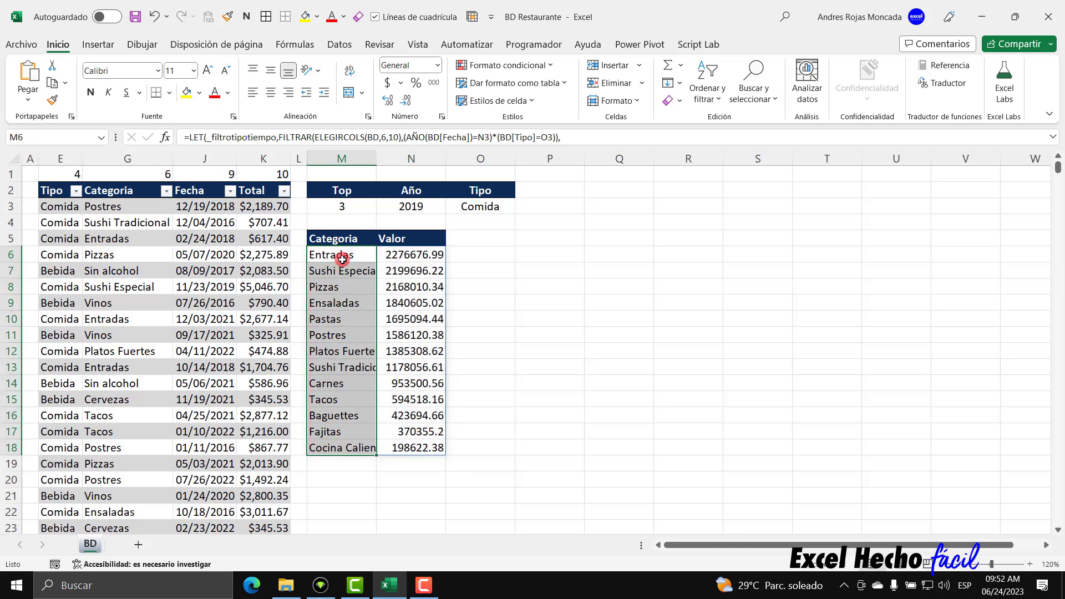
{"action": "left_click", "coordinate": [343, 256]}
- Wrap the ORDENAR expression in TOMAR in the M6 formula
{"action": "double_click", "coordinate": [342, 255]}
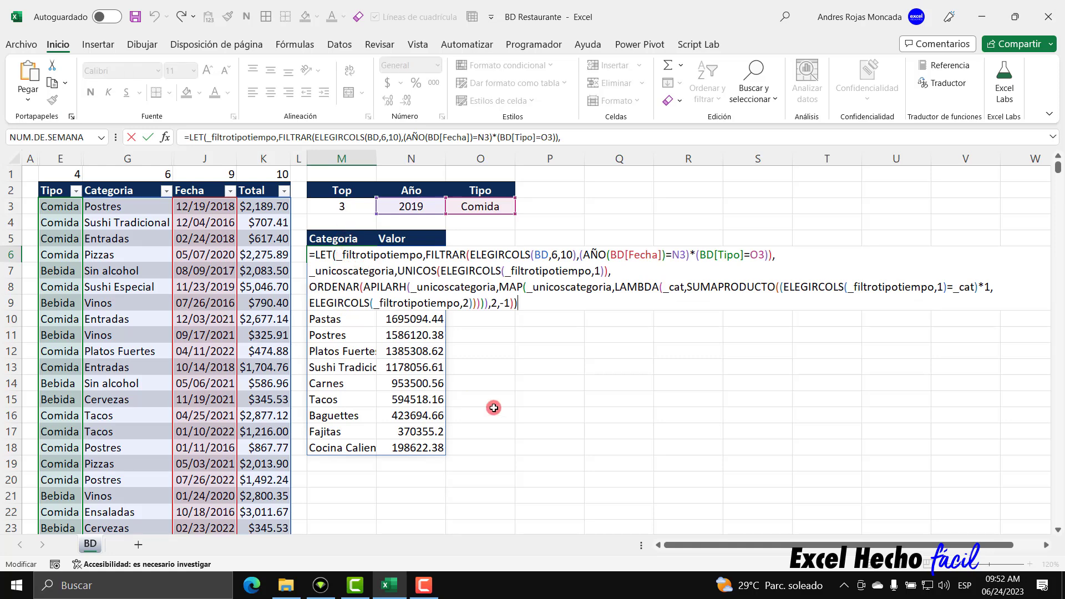
{"action": "key", "text": "BackSpace"}
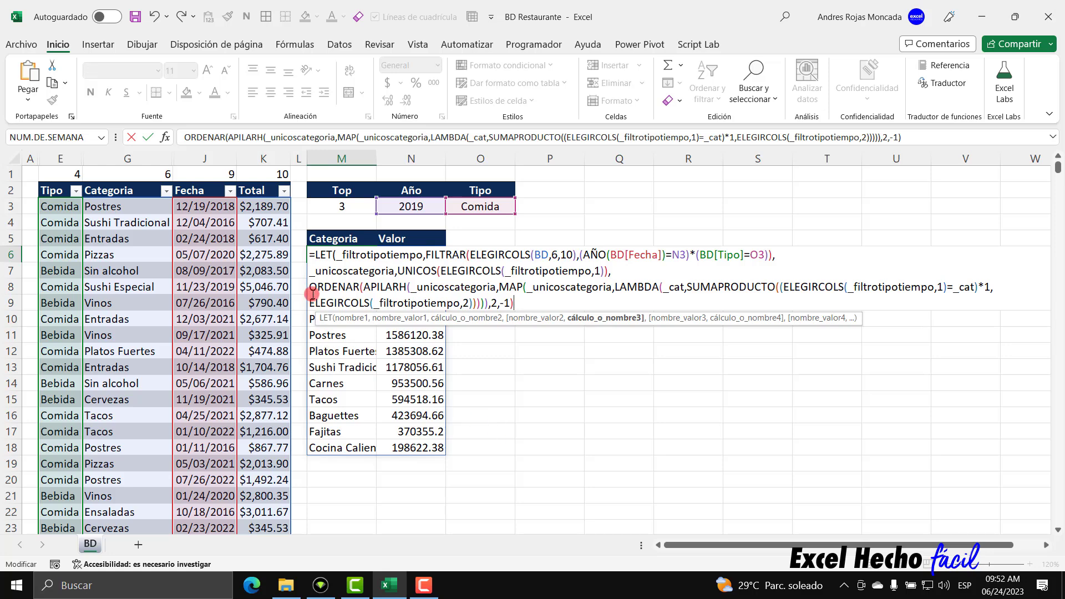
{"action": "left_click", "coordinate": [307, 287]}
{"action": "type", "text": "tomar"}
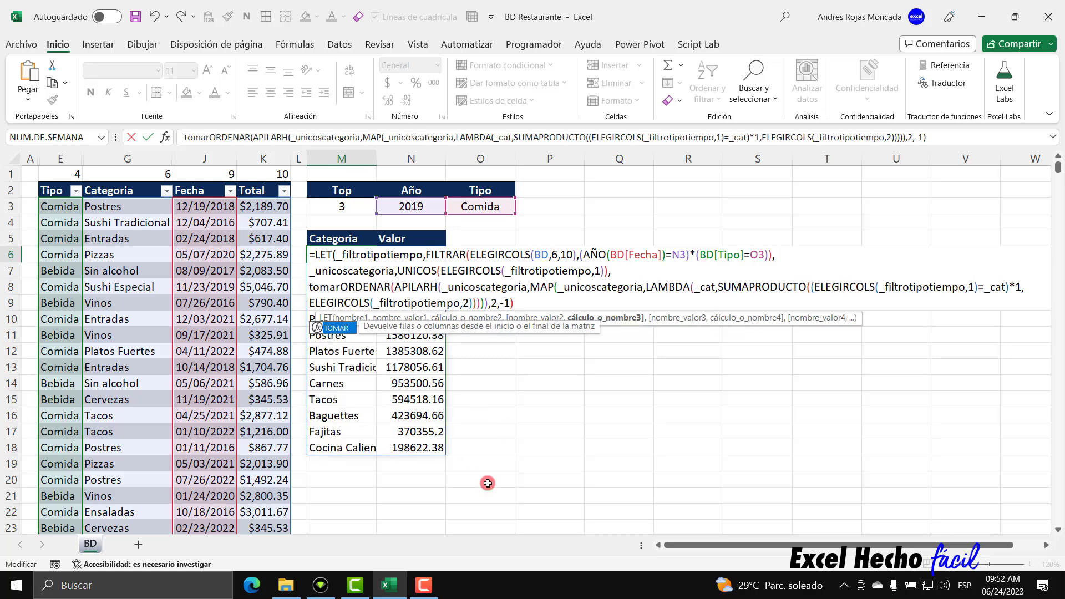
{"action": "key", "text": "Tab"}
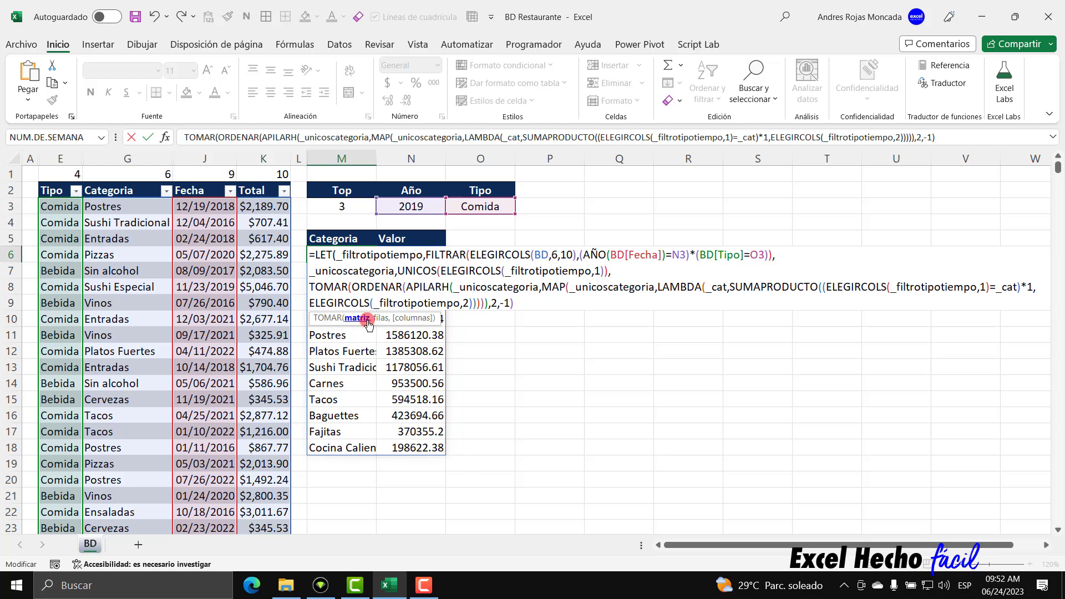
{"action": "left_click", "coordinate": [356, 318]}
{"action": "left_click", "coordinate": [360, 321]}
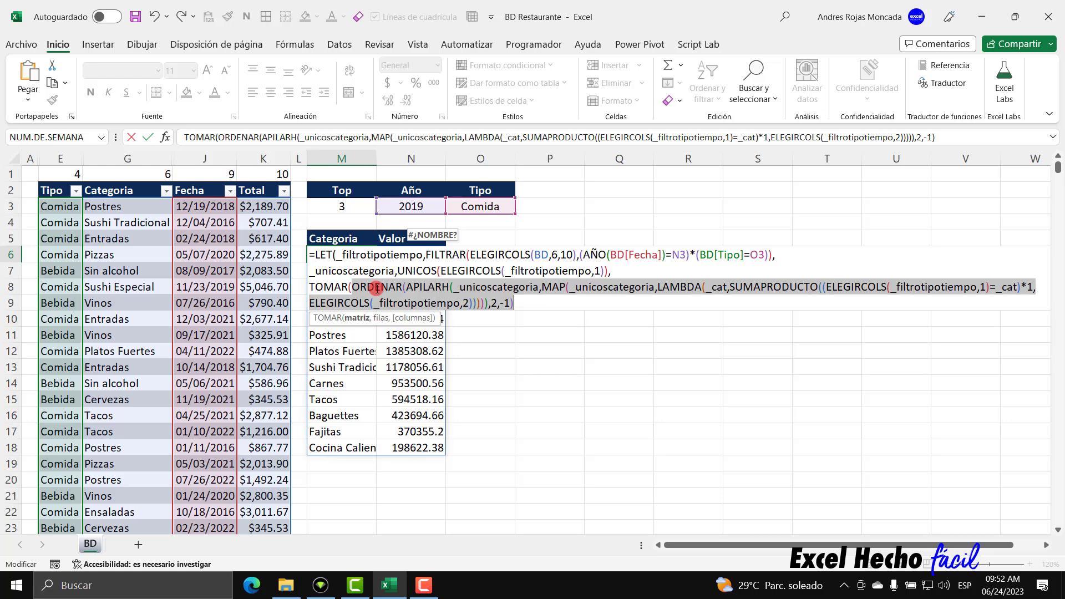
- Set TOMAR's row count to M3 and enter it, leaving Entradas, Sushi Especial and Pizzas
{"action": "left_click", "coordinate": [517, 304]}
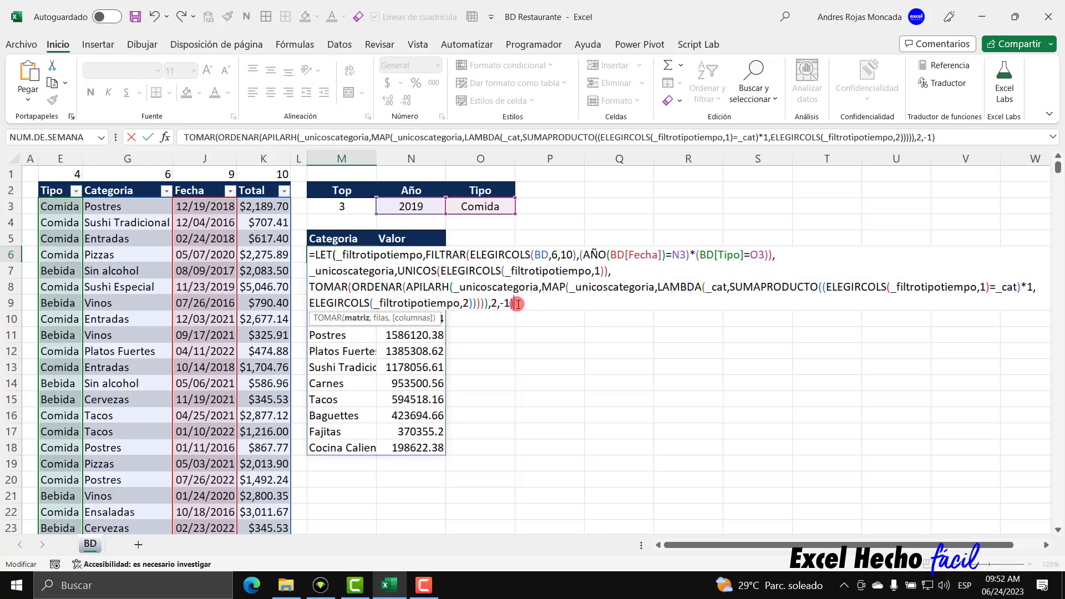
{"action": "type", "text": ","}
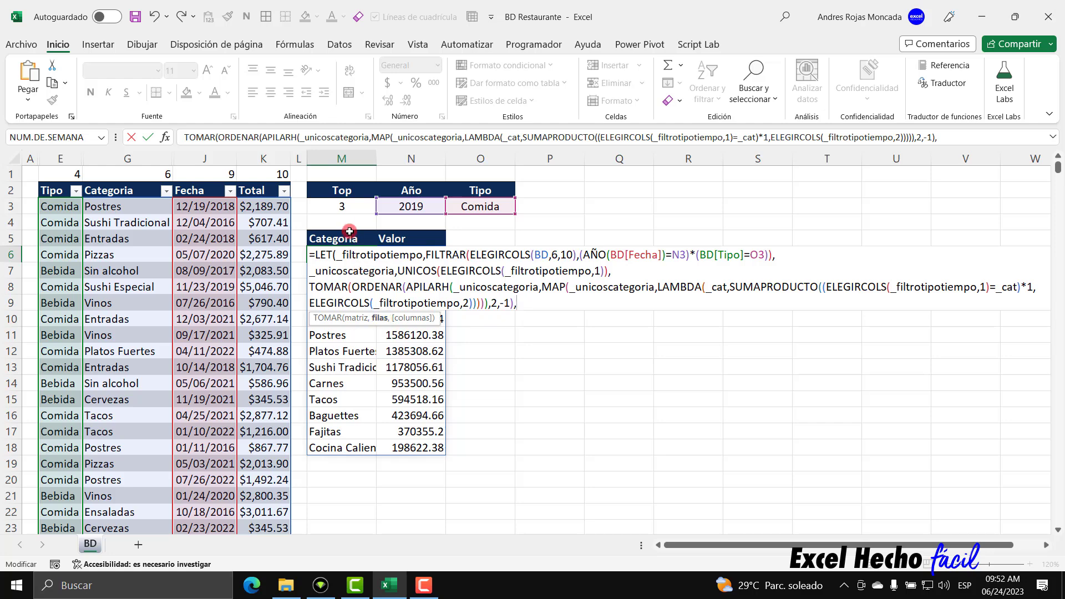
{"action": "left_click", "coordinate": [344, 208]}
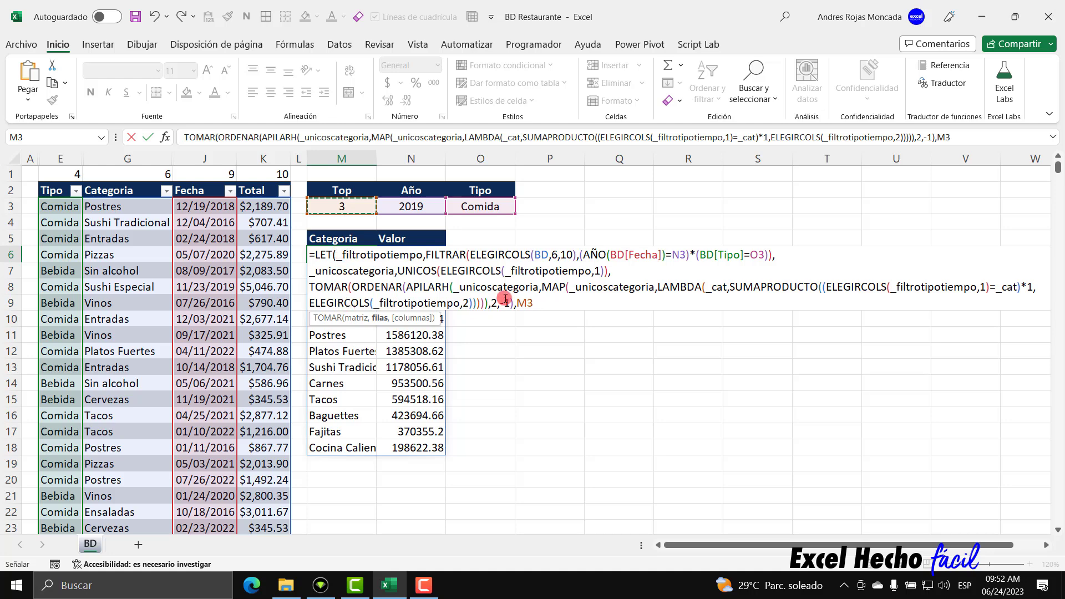
{"action": "left_click_drag", "start_coordinate": [516, 303], "coordinate": [555, 299]}
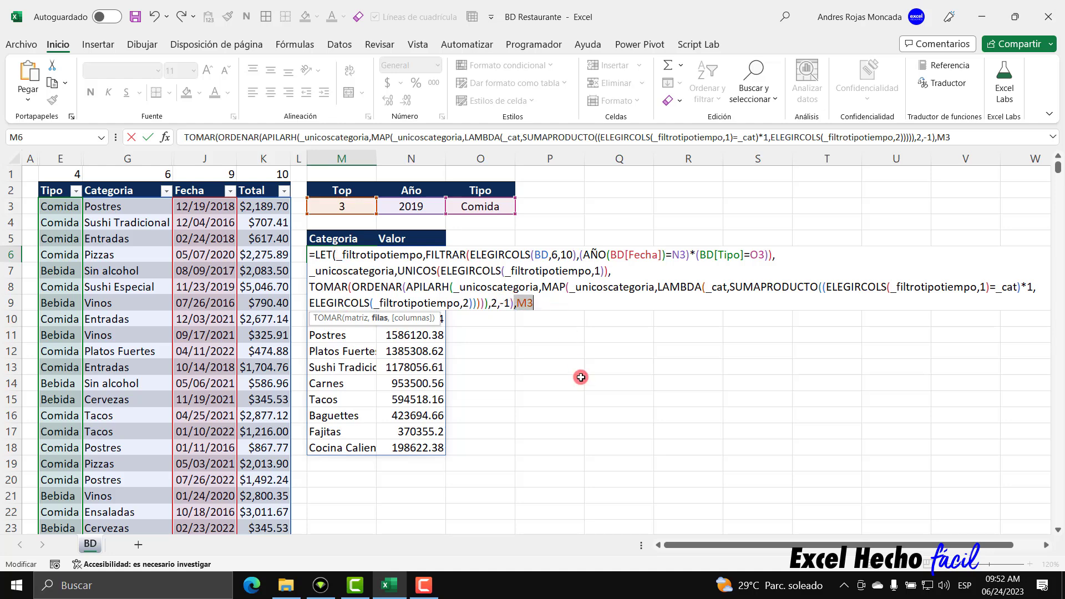
{"action": "key", "text": "BackSpace"}
{"action": "type", "text": "-"}
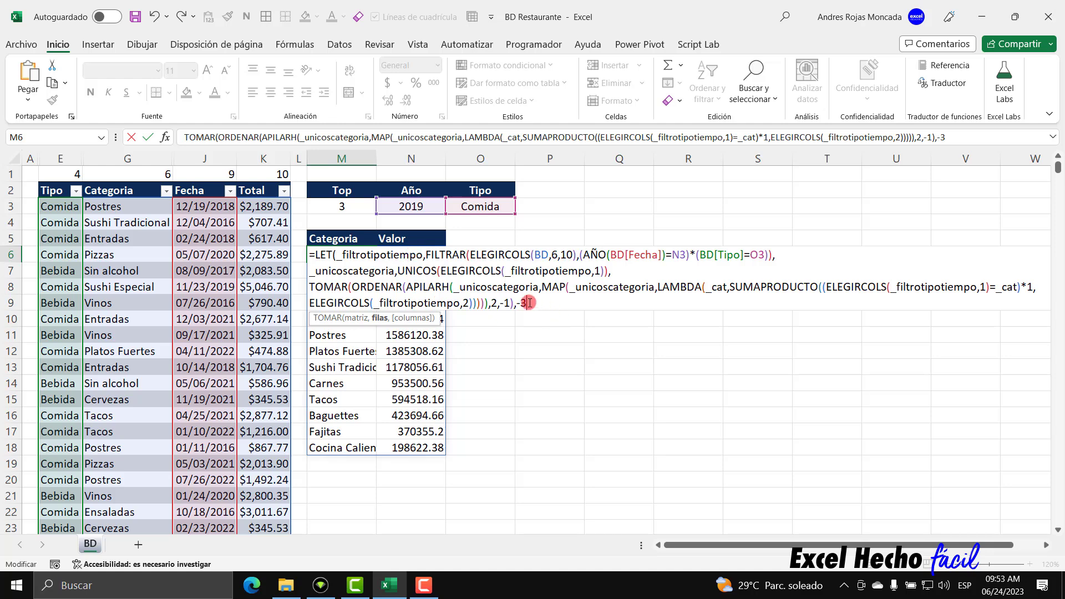
{"action": "left_click_drag", "start_coordinate": [515, 303], "coordinate": [532, 301]}
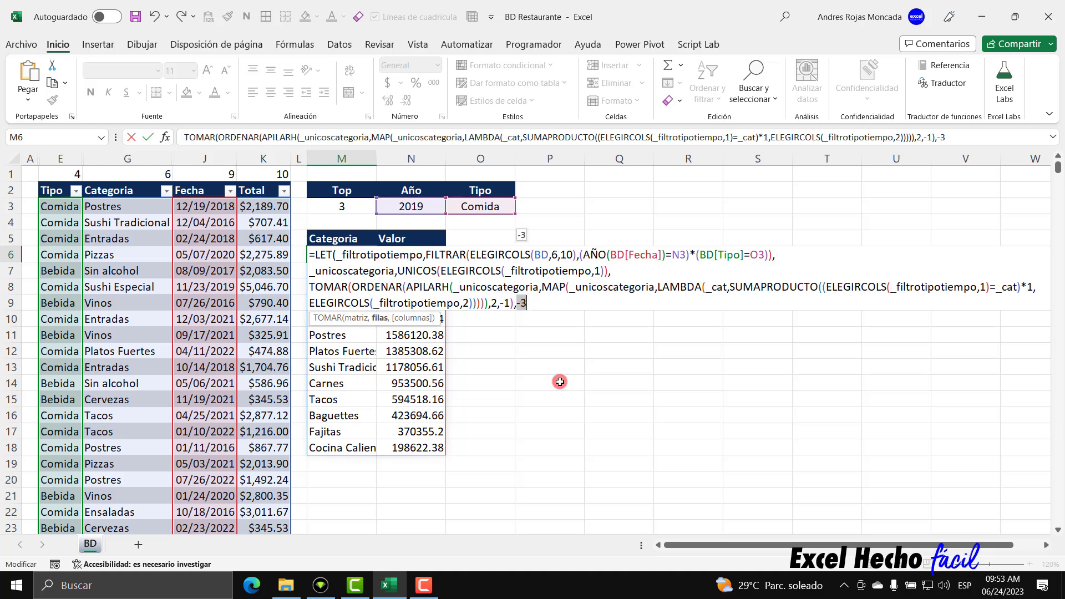
{"action": "type", "text": "3"}
{"action": "key", "text": "BackSpace"}
{"action": "left_click", "coordinate": [364, 207]}
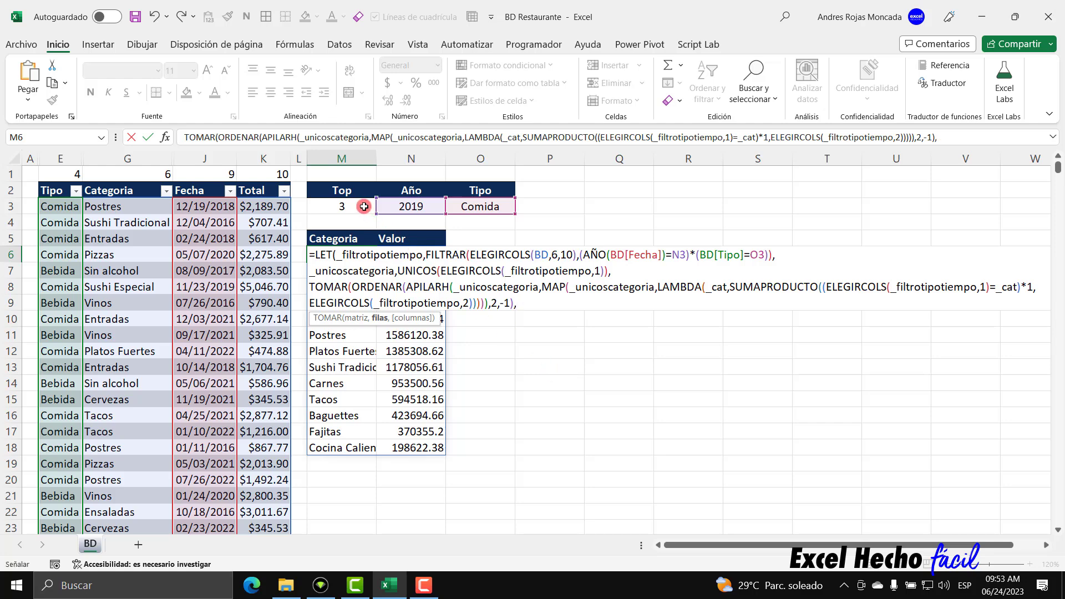
{"action": "type", "text": ")"}
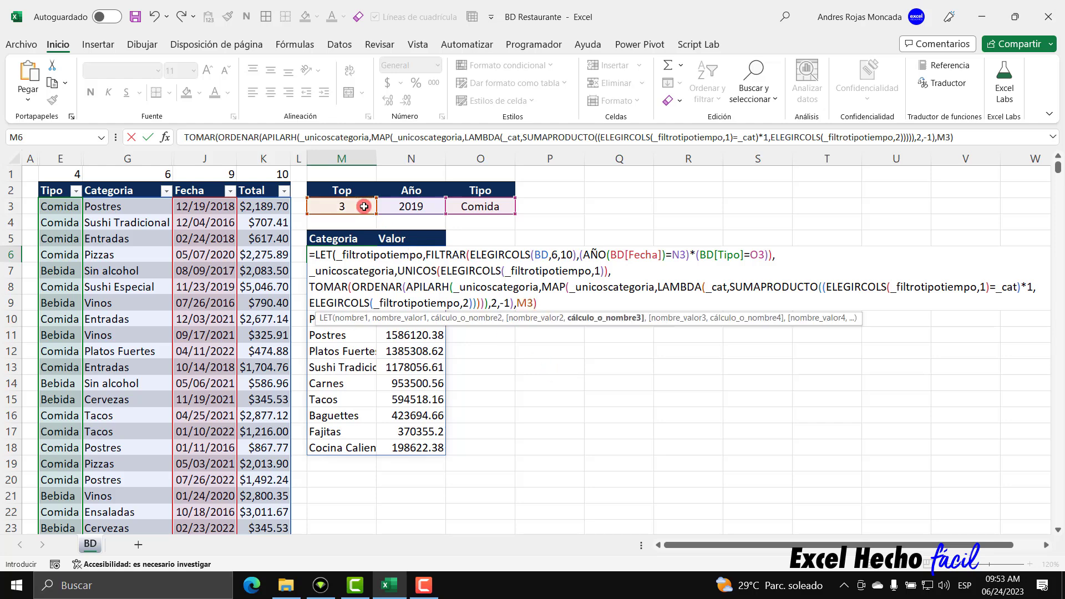
{"action": "type", "text": ")"}
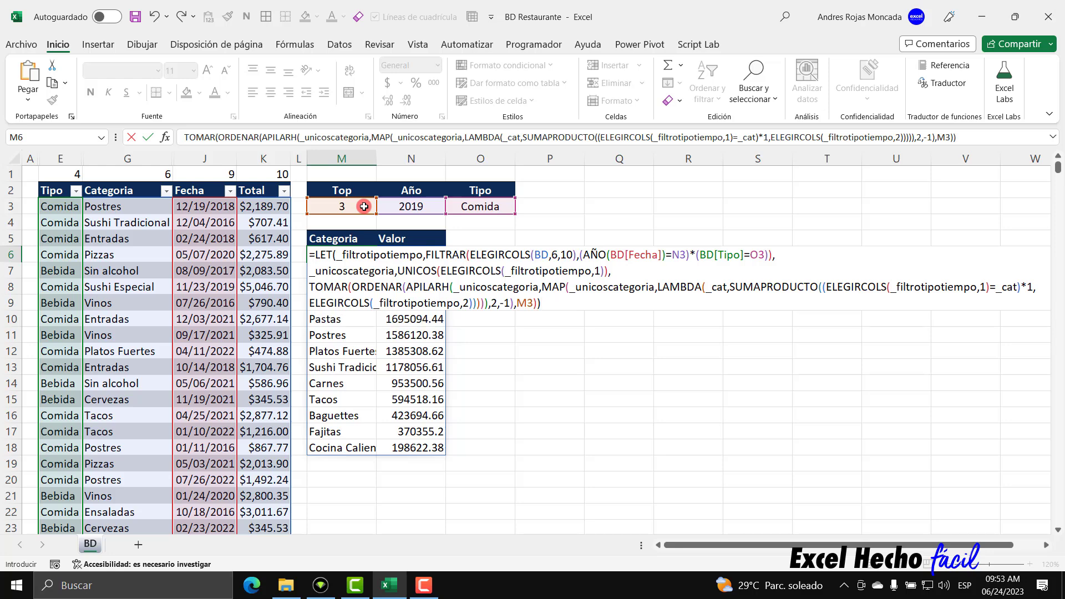
{"action": "key", "text": "Return"}
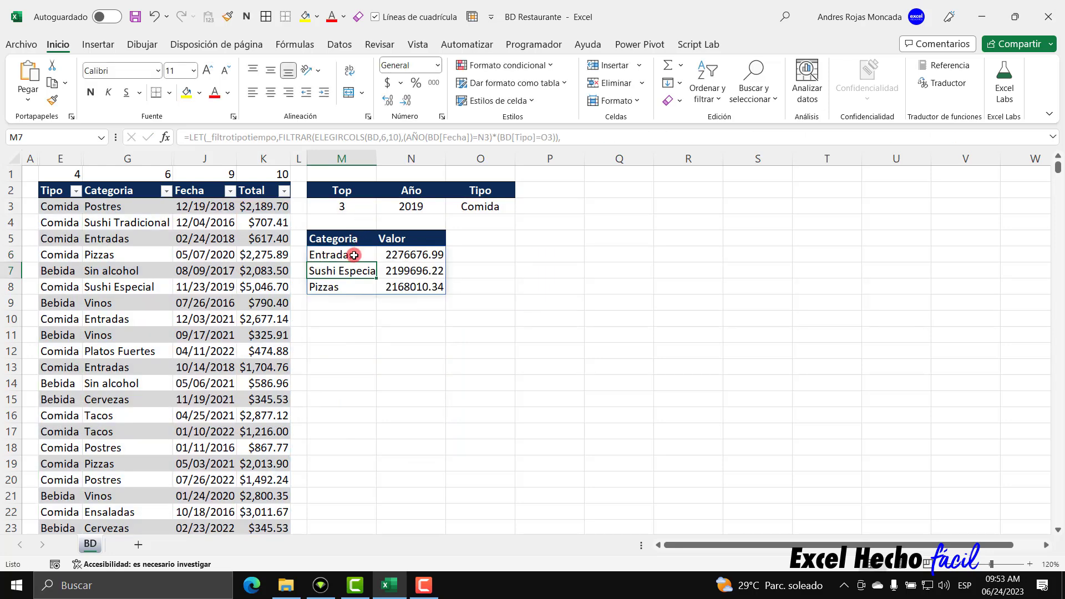
- Format the Valor cells N6:N20 as Moneda currency
{"action": "mouse_move", "coordinate": [355, 254]}
{"action": "left_mouse_down"}
{"action": "mouse_move", "coordinate": [423, 281]}
{"action": "mouse_move", "coordinate": [407, 284]}
{"action": "mouse_move", "coordinate": [412, 354]}
{"action": "left_mouse_up"}
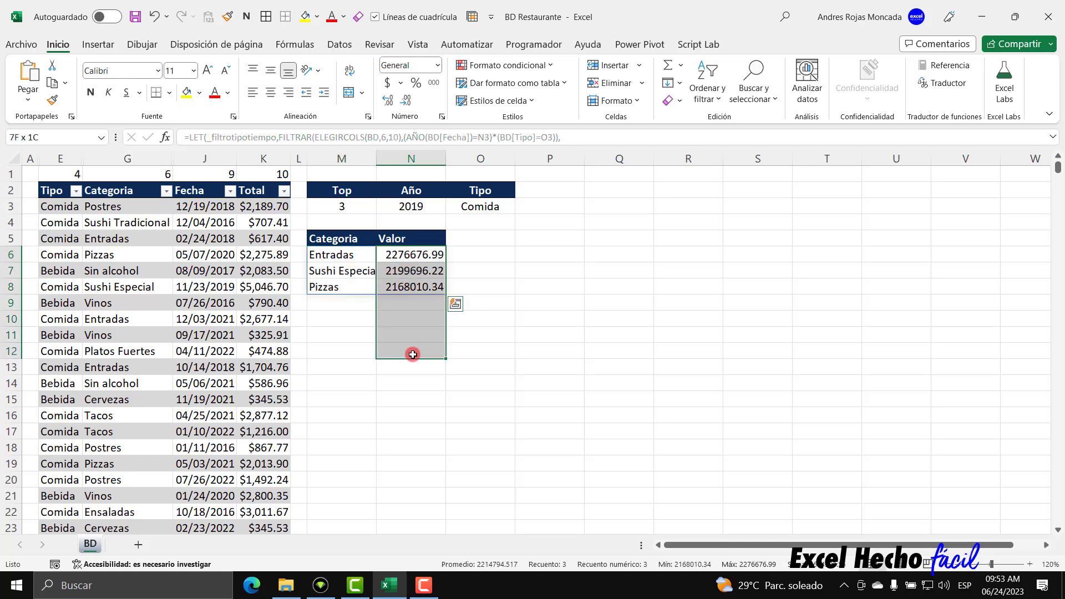
{"action": "left_click", "coordinate": [400, 256]}
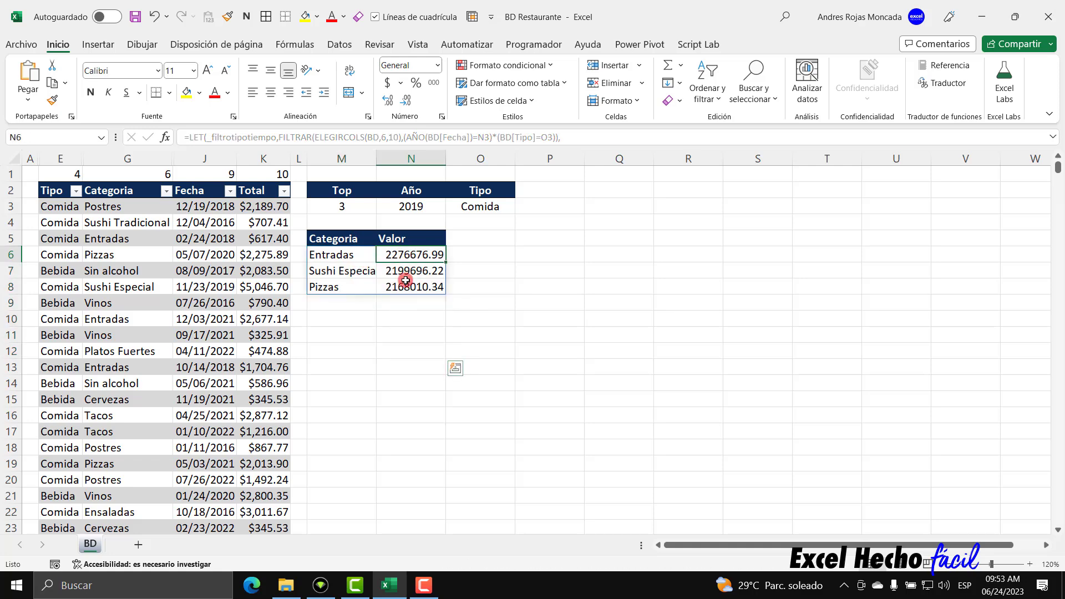
{"action": "left_click_drag", "start_coordinate": [406, 280], "coordinate": [418, 483]}
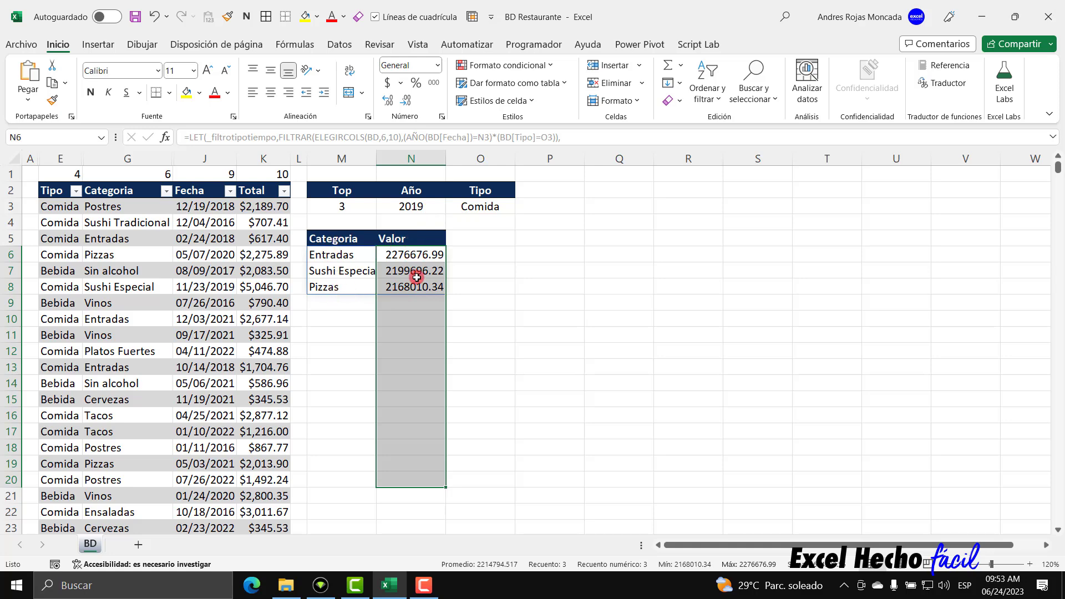
{"action": "key", "text": "ctrl+1"}
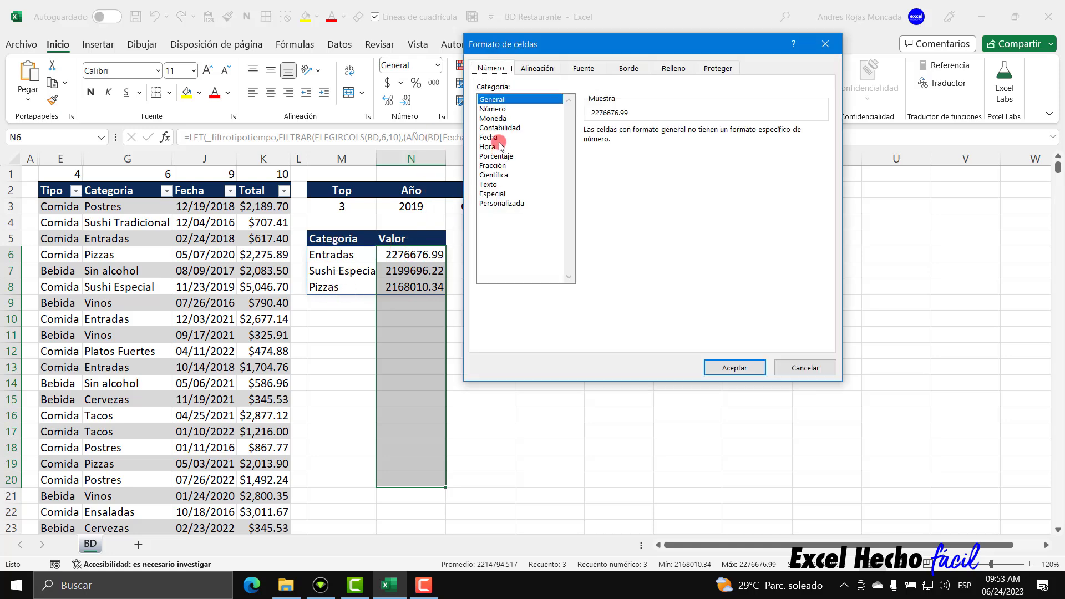
{"action": "left_click", "coordinate": [494, 118]}
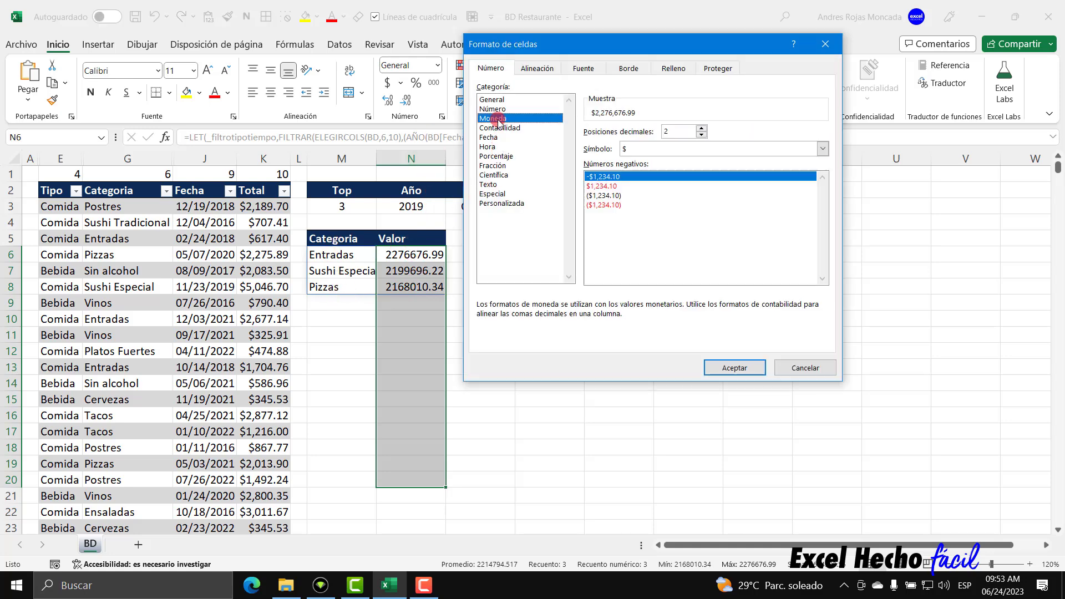
{"action": "left_click", "coordinate": [735, 370]}
{"action": "left_click", "coordinate": [607, 190]}
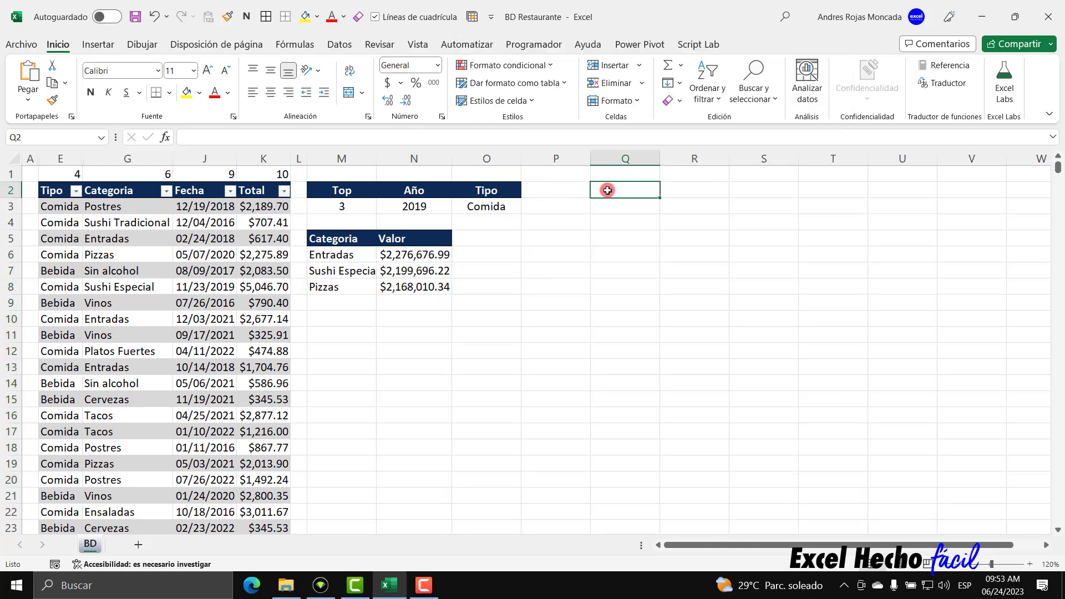
- Set column P's width to 2 as a narrow spacer
{"action": "right_click", "coordinate": [561, 159]}
{"action": "left_click", "coordinate": [609, 381]}
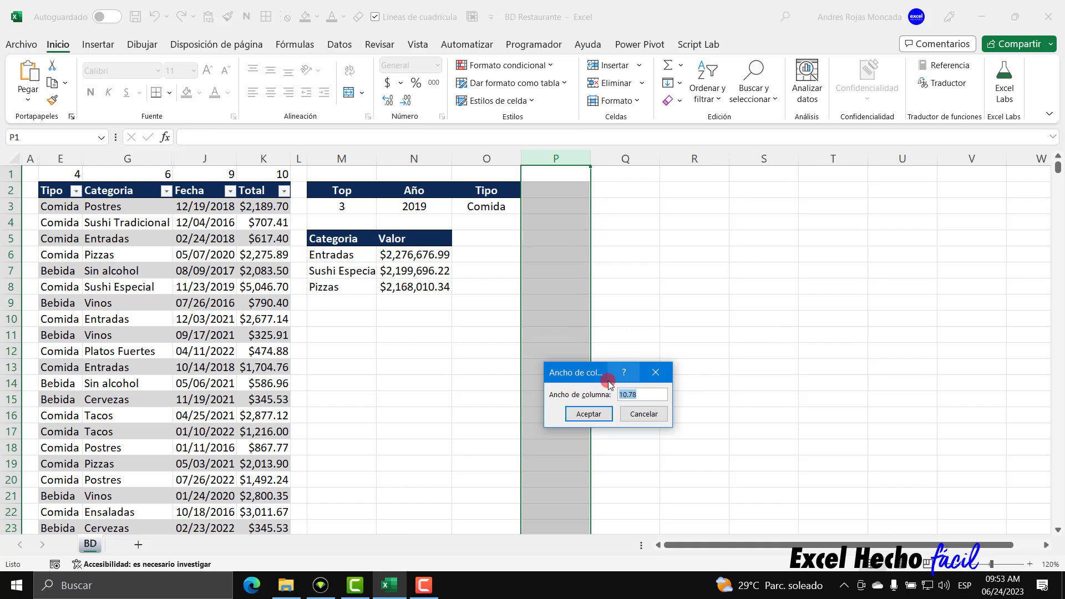
{"action": "type", "text": "2"}
{"action": "key", "text": "Return"}
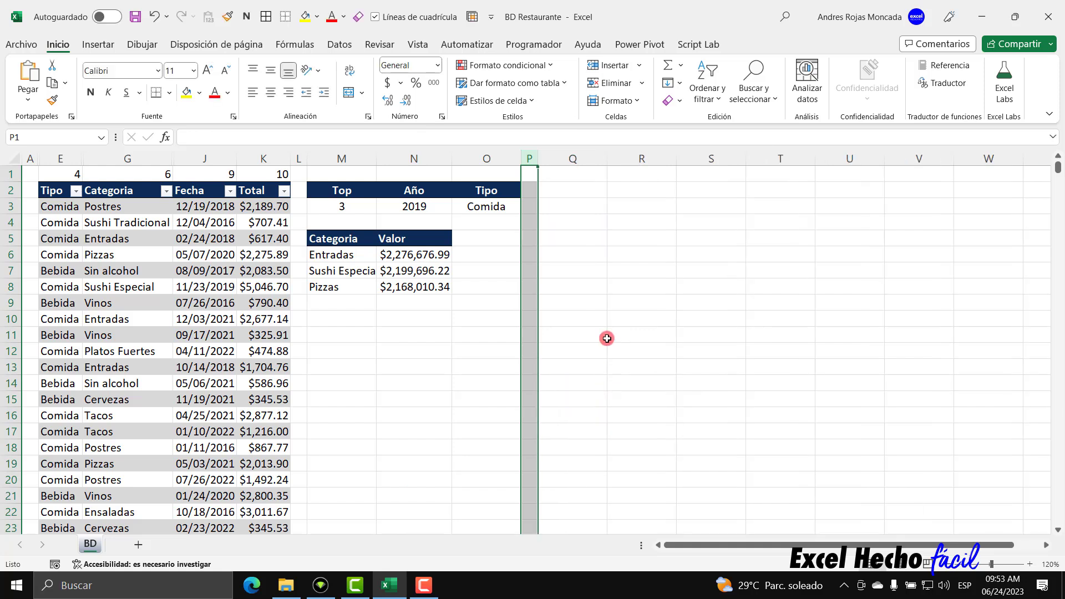
{"action": "left_click", "coordinate": [596, 192]}
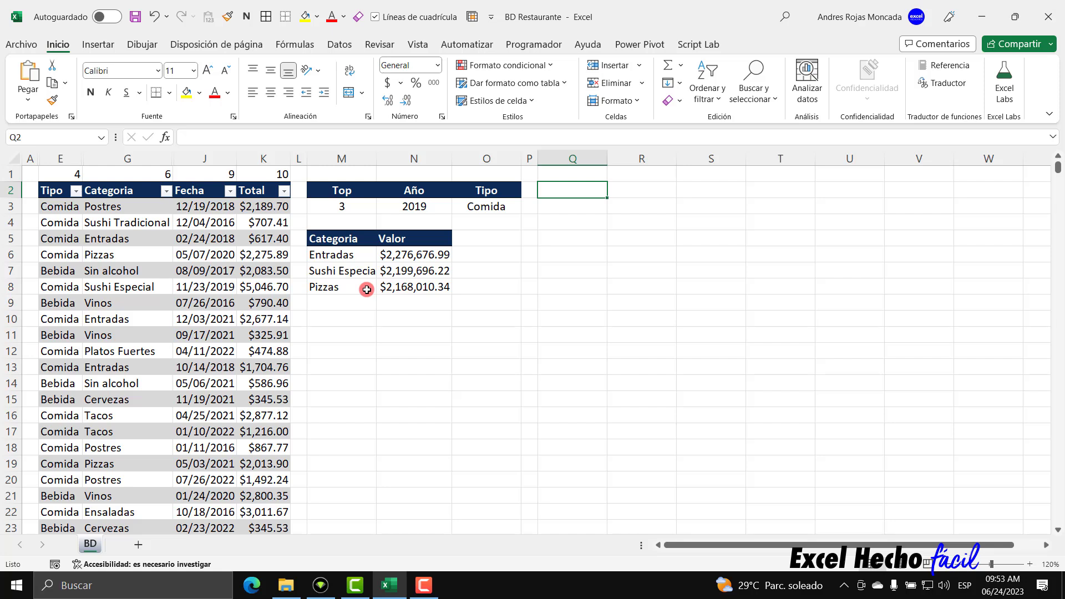
- Try years 2020 and 2021 in N3 and autofit column M to full category names
{"action": "left_click", "coordinate": [421, 206]}
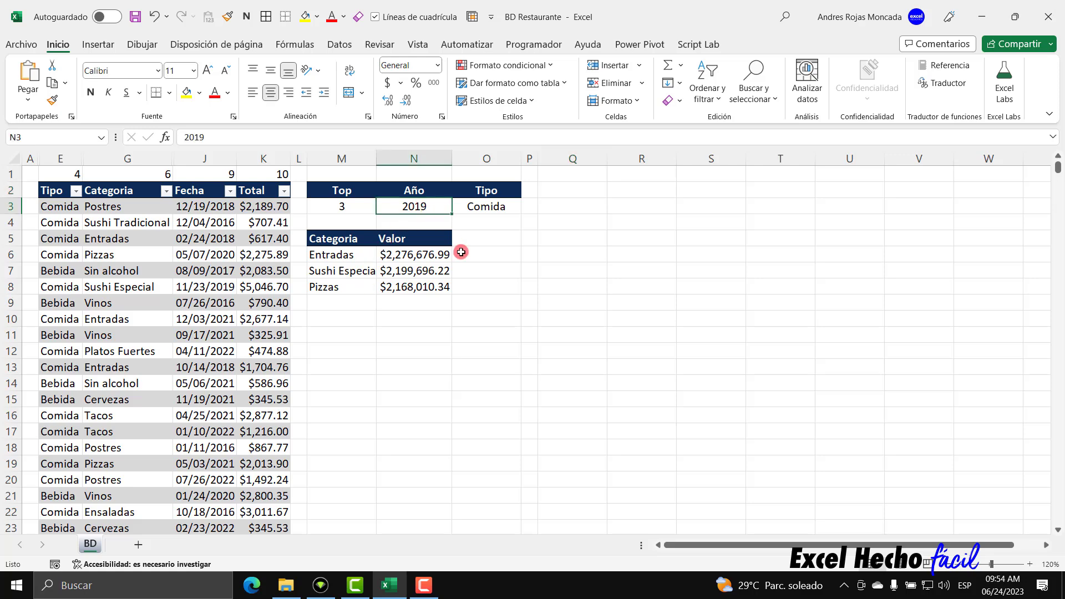
{"action": "type", "text": "2020"}
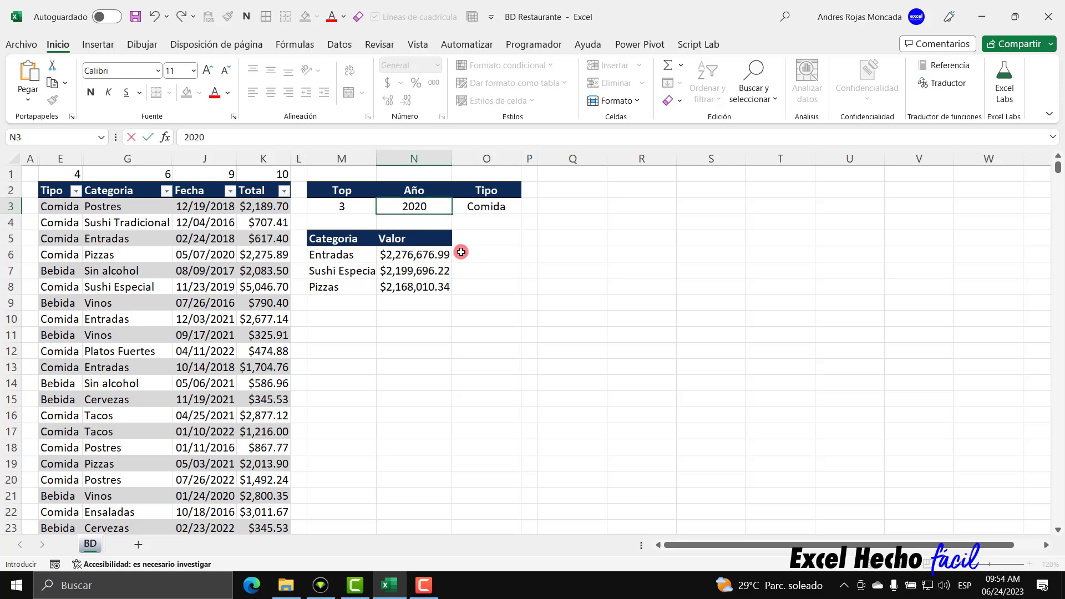
{"action": "key", "text": "Return"}
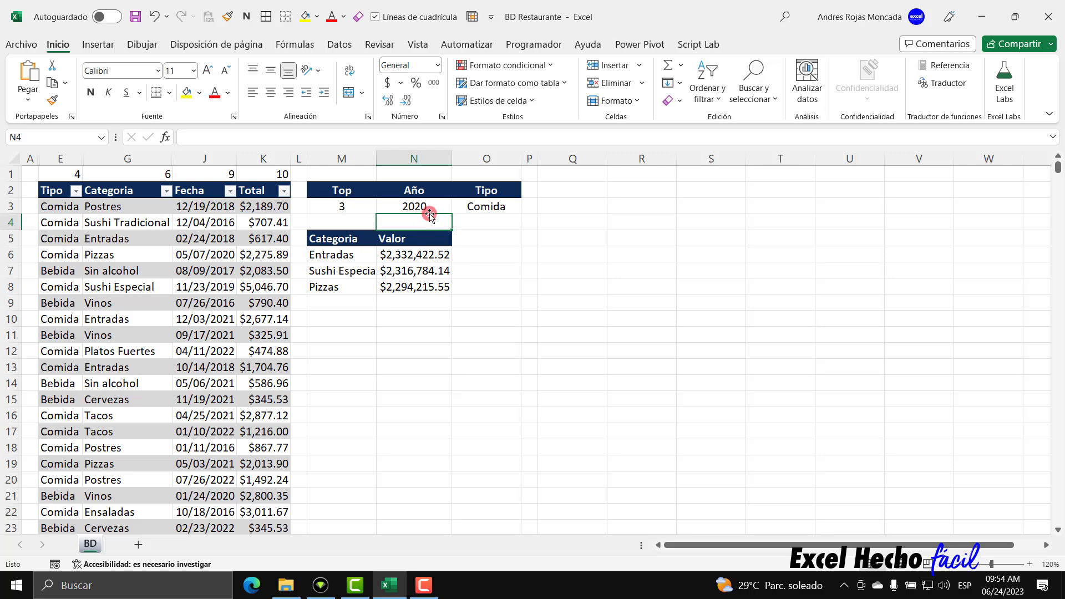
{"action": "left_click", "coordinate": [429, 210]}
{"action": "type", "text": "2021"}
{"action": "key", "text": "Return"}
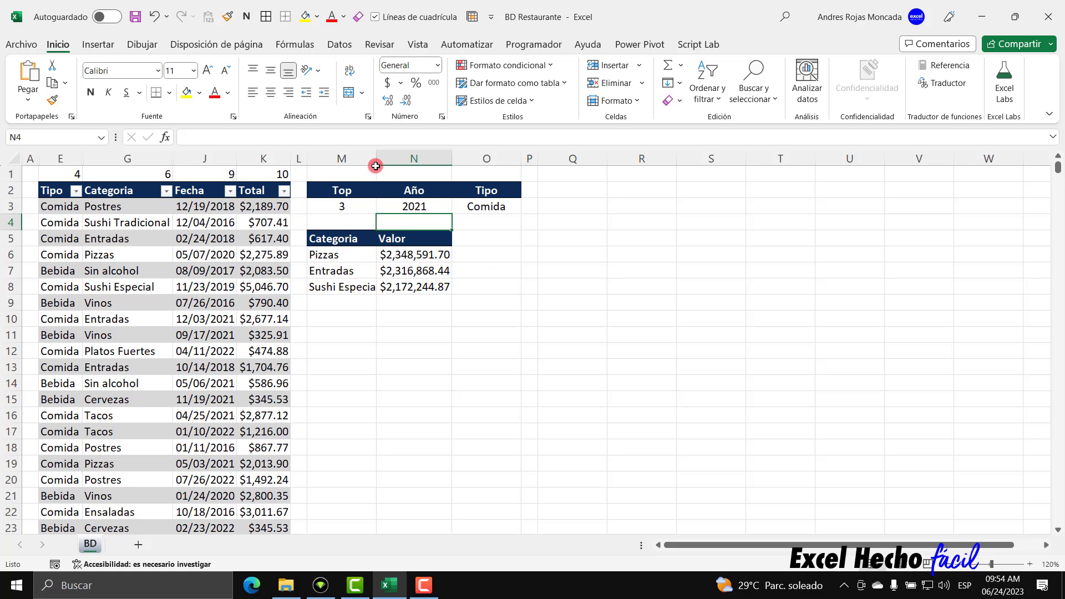
{"action": "double_click", "coordinate": [376, 160]}
- Try 2022 and 2016 in N3, then settle on 2017
{"action": "left_click", "coordinate": [418, 207]}
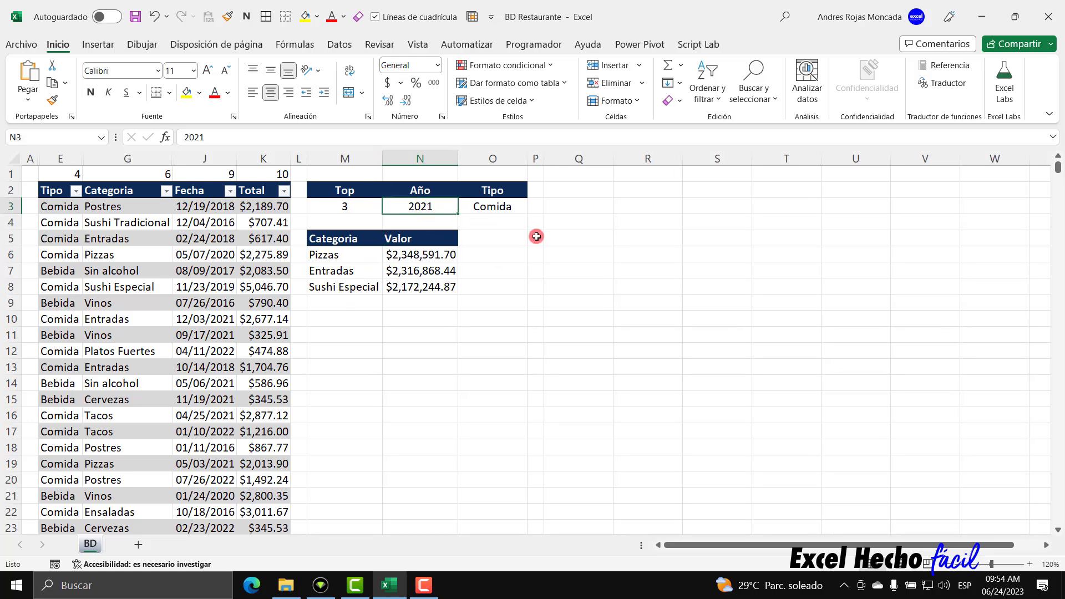
{"action": "type", "text": "2022"}
{"action": "key", "text": "Return"}
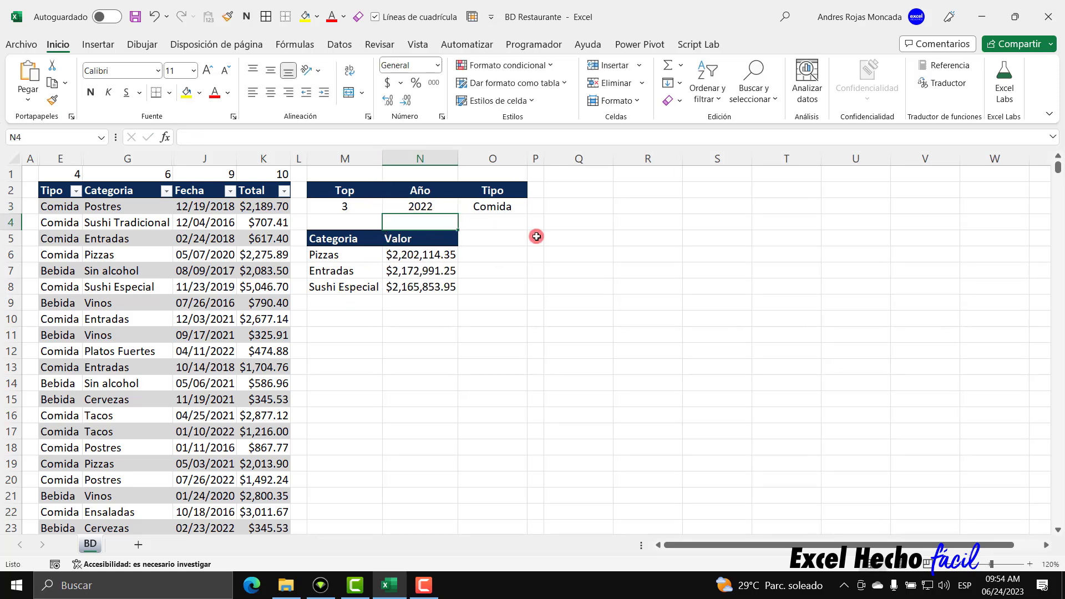
{"action": "left_click", "coordinate": [444, 205]}
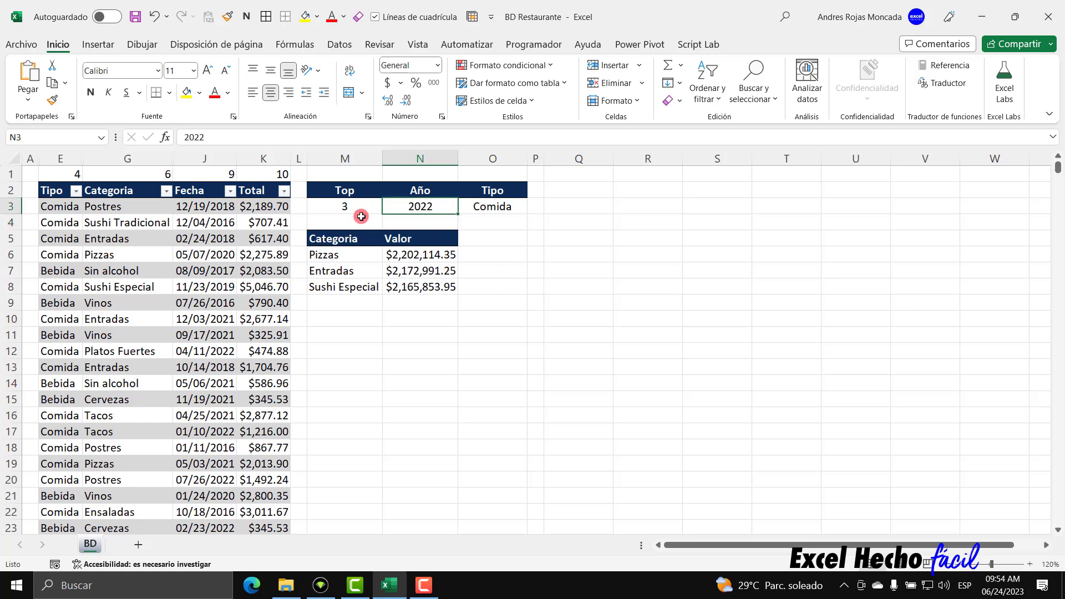
{"action": "type", "text": "2016"}
{"action": "key", "text": "Return"}
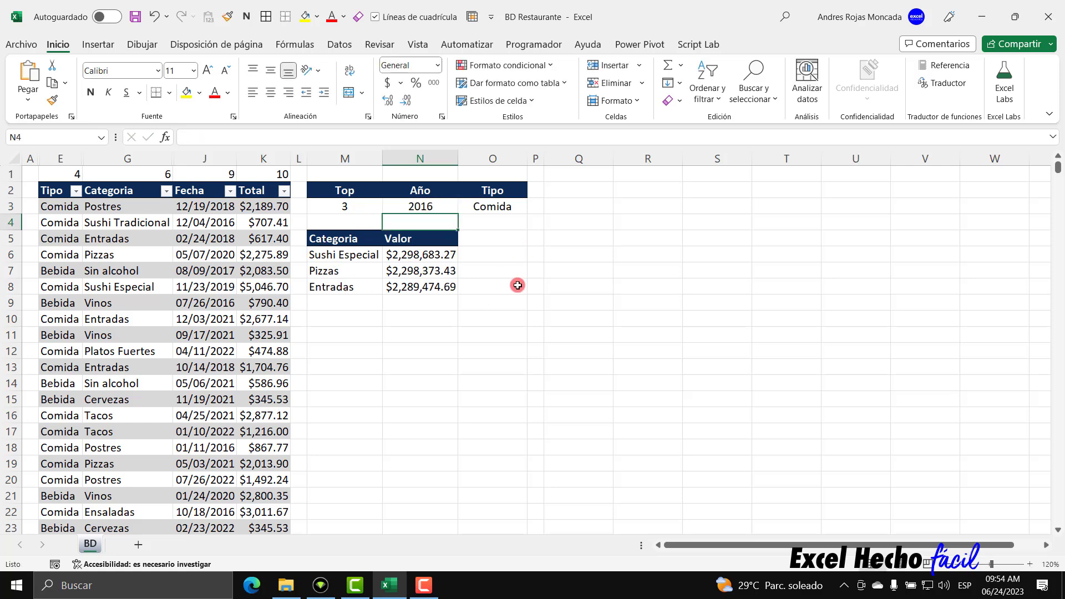
{"action": "left_click", "coordinate": [453, 210]}
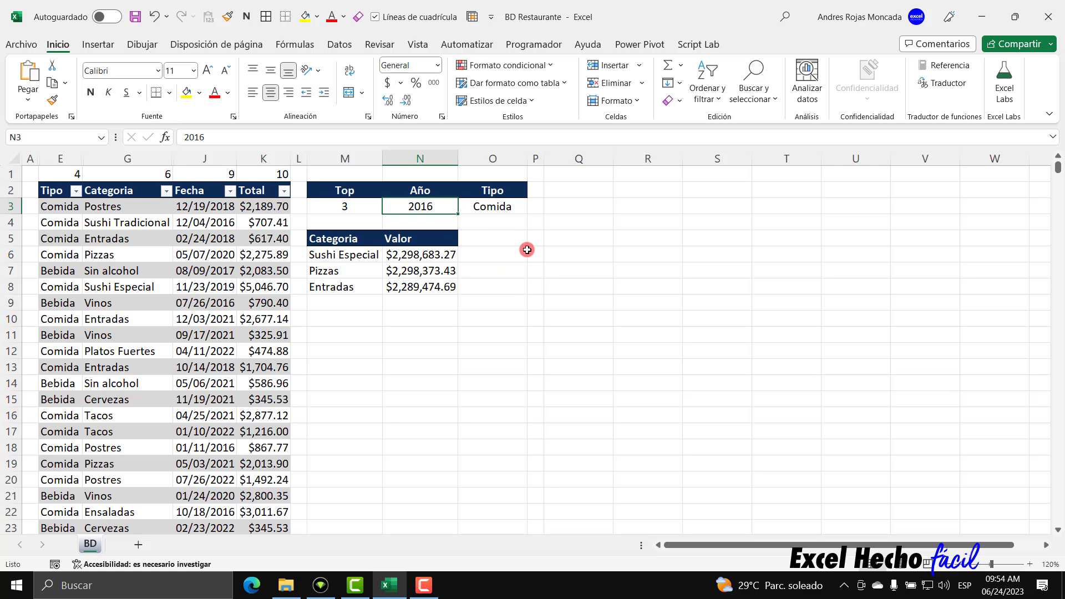
{"action": "type", "text": "20"}
{"action": "key", "text": "ctrl+Return"}
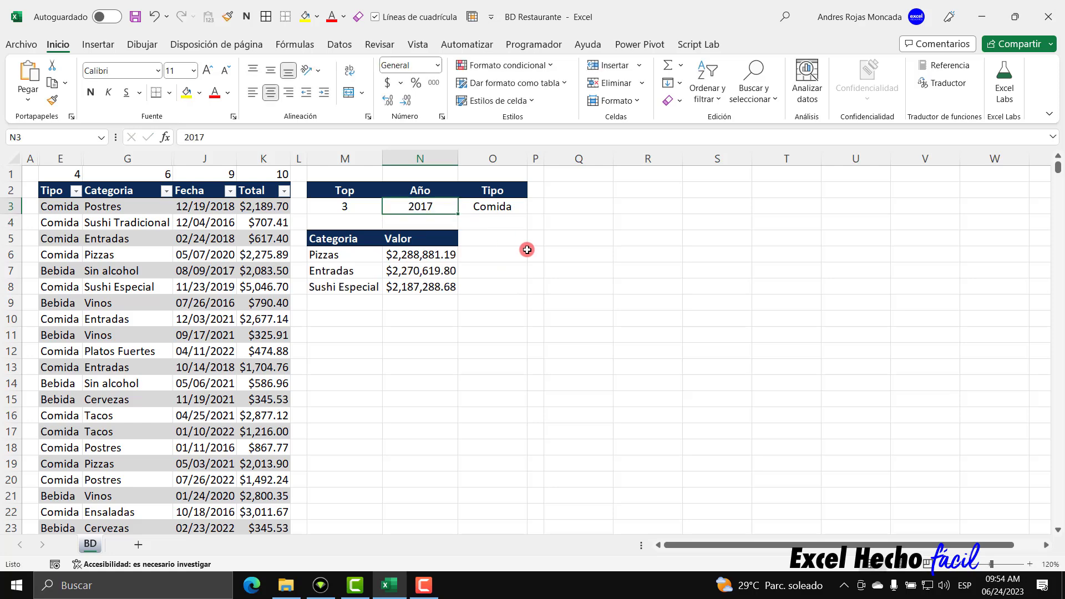
{"action": "key", "text": "Right"}
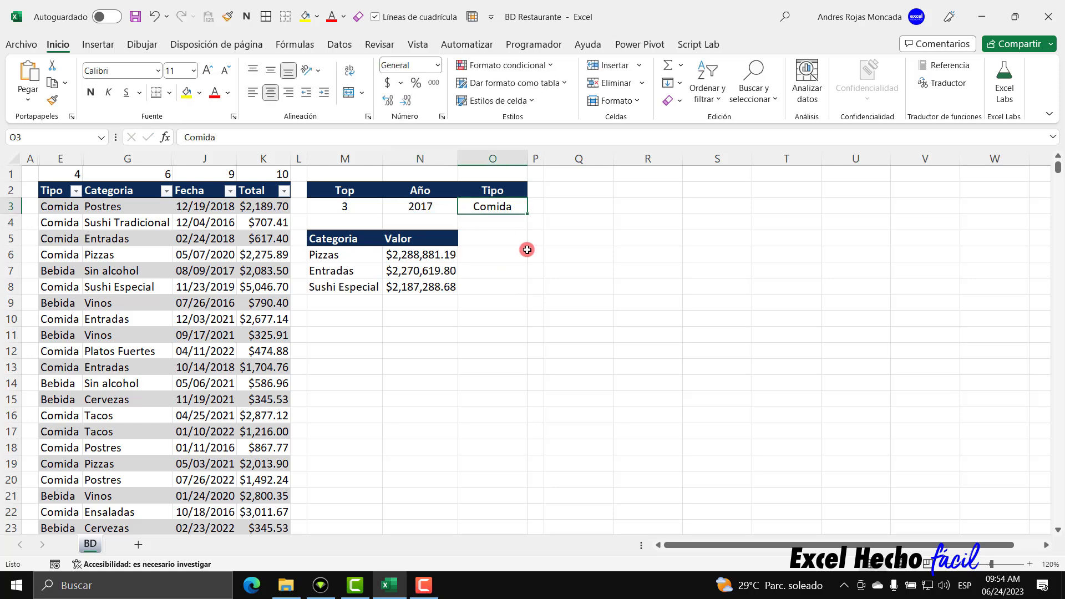
- Set the type to Bebida and change the year in N3 to 2018
{"action": "type", "text": "Bebida"}
{"action": "key", "text": "Return"}
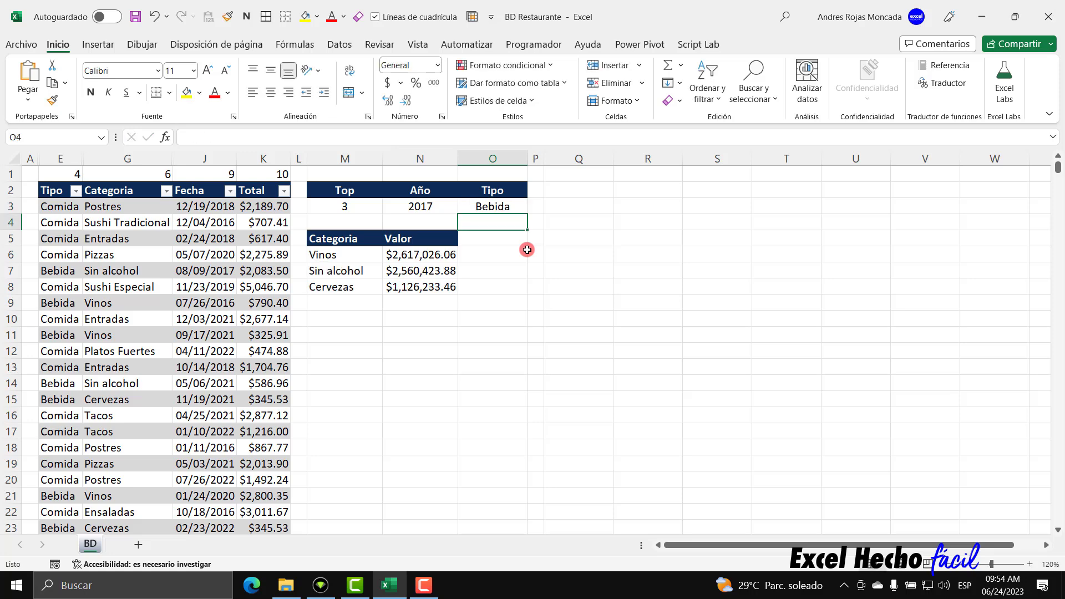
{"action": "left_click", "coordinate": [409, 206]}
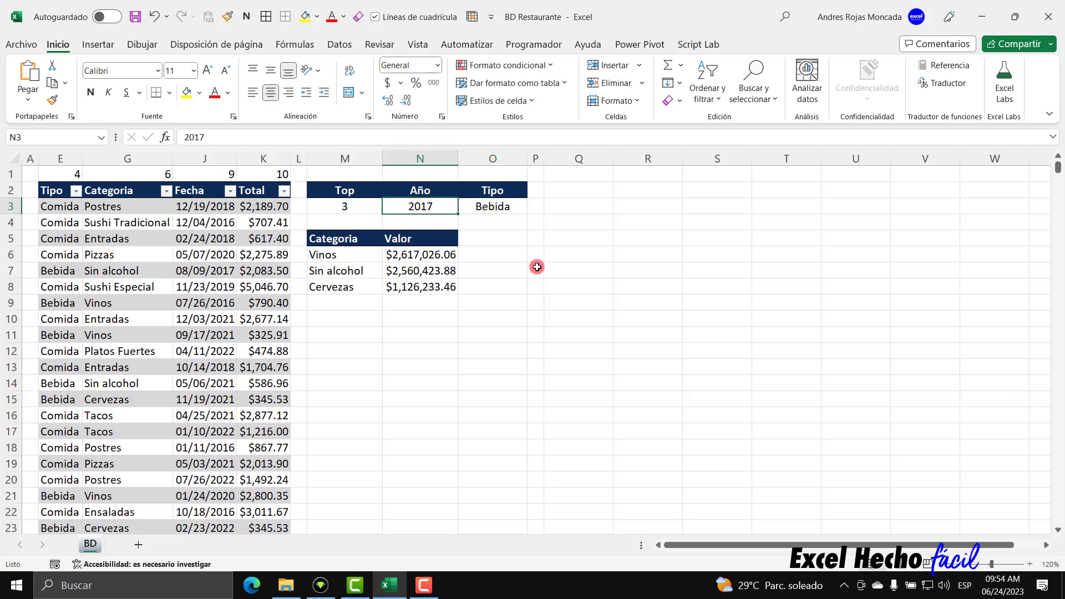
{"action": "key", "text": "F2"}
{"action": "key", "text": "BackSpace"}
{"action": "type", "text": "8"}
{"action": "key", "text": "Return"}
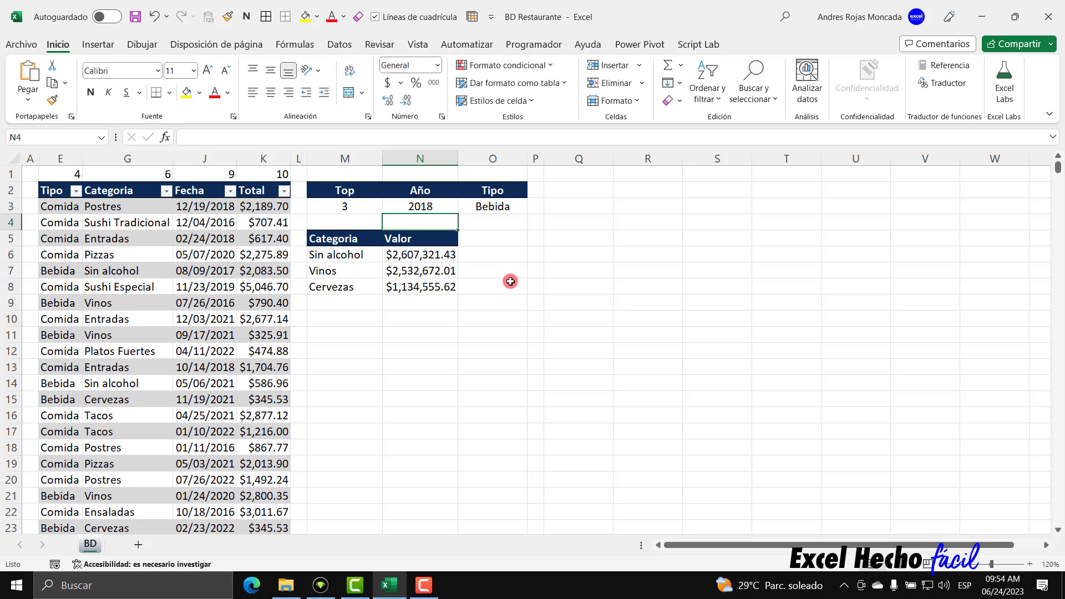
- Switch the type in O3 to Comida and raise Top in M3 to 5
{"action": "left_click", "coordinate": [345, 208]}
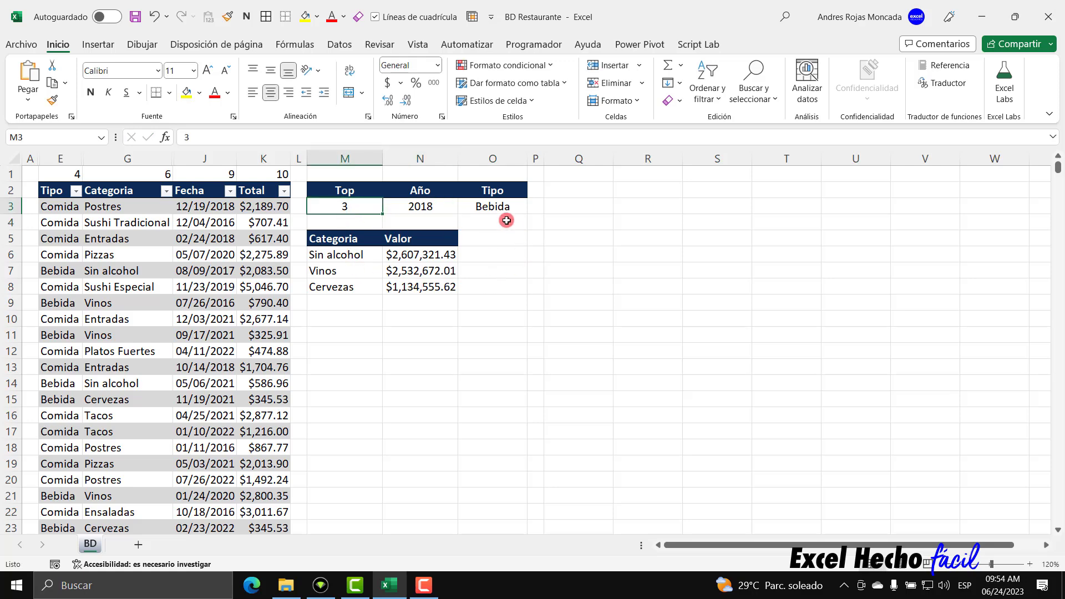
{"action": "left_click", "coordinate": [494, 208]}
{"action": "type", "text": "Comida"}
{"action": "key", "text": "Return"}
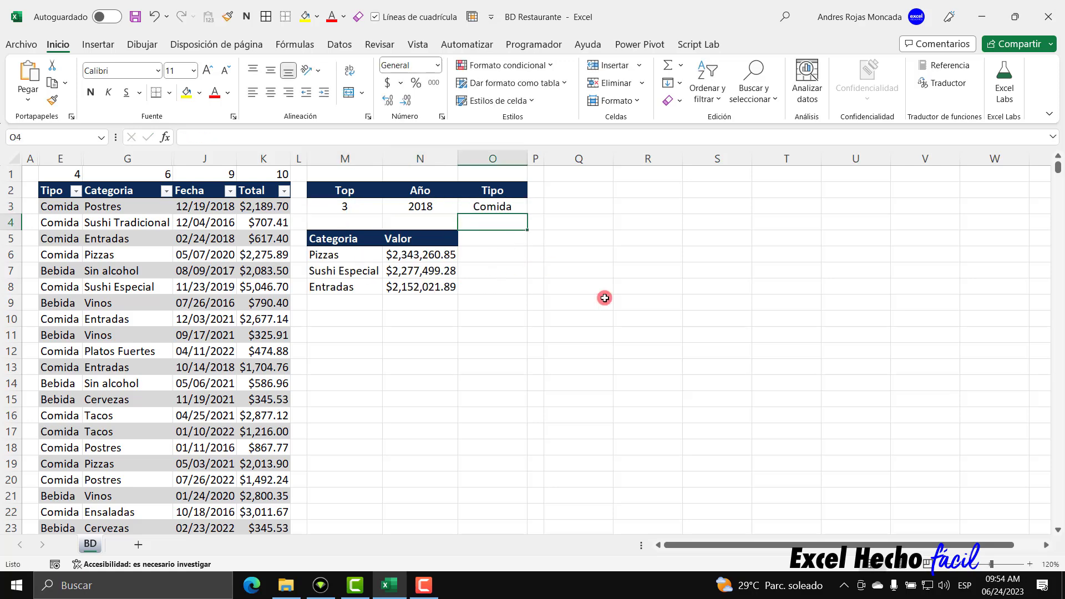
{"action": "key", "text": "Up"}
{"action": "key", "text": "Left"}
{"action": "key", "text": "Left"}
{"action": "type", "text": "5"}
{"action": "key", "text": "Return"}
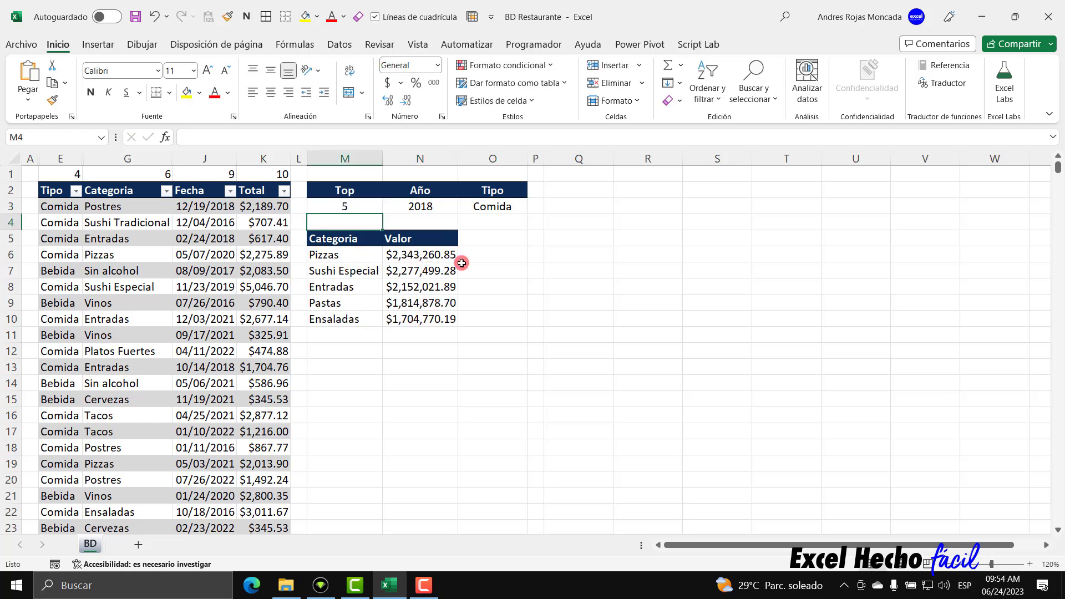
- Review the LET formula in M6 and commit it unchanged
{"action": "left_click", "coordinate": [564, 192]}
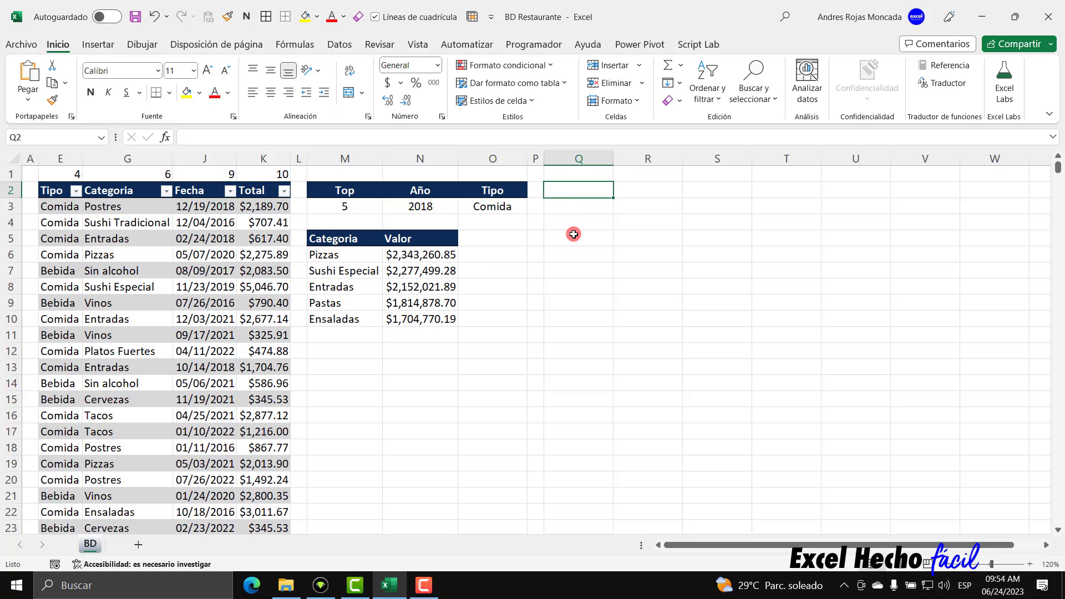
{"action": "left_click", "coordinate": [350, 257]}
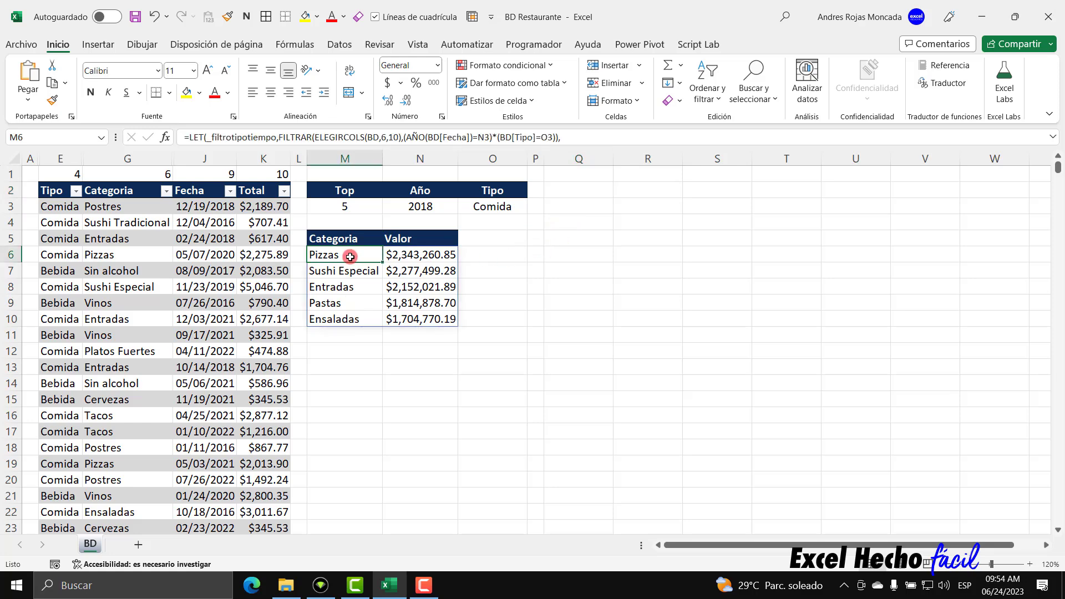
{"action": "double_click", "coordinate": [350, 257]}
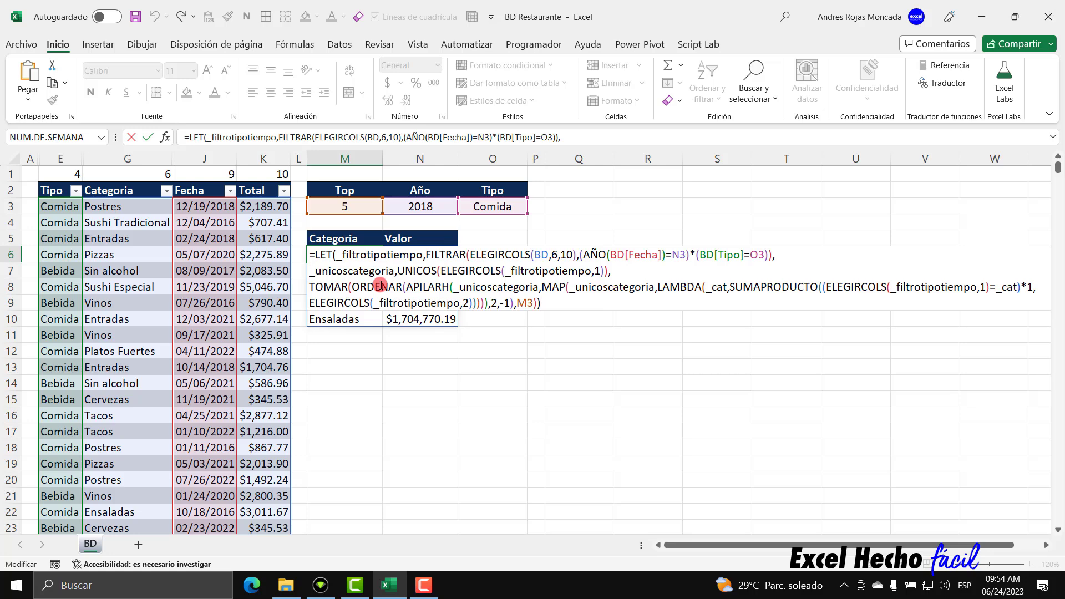
{"action": "key", "text": "ctrl+Return"}
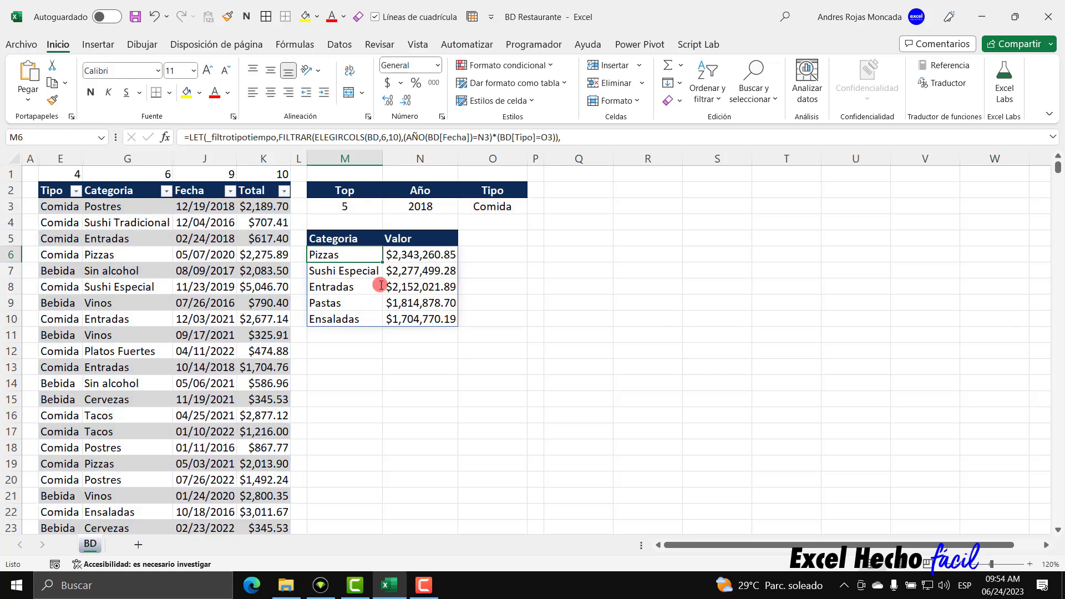
- Set Top in M3 back to 3
{"action": "left_click", "coordinate": [368, 205]}
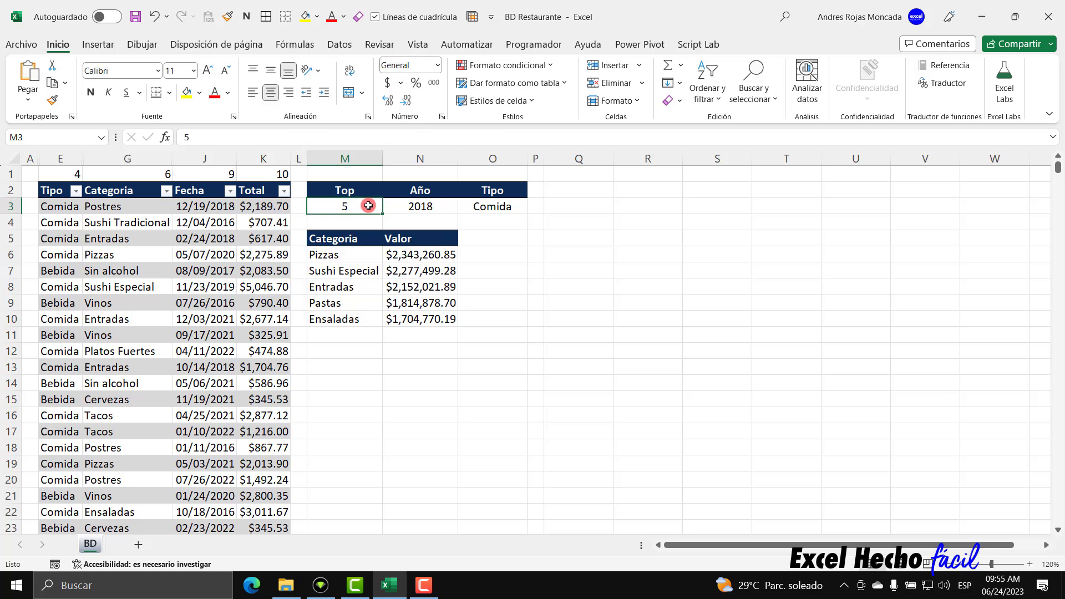
{"action": "type", "text": "3"}
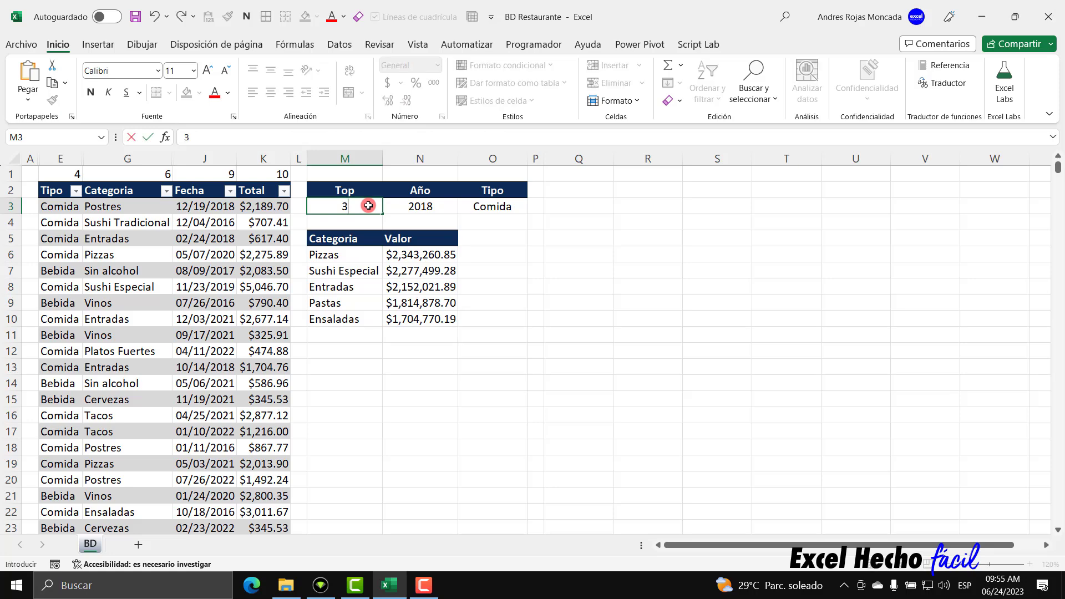
{"action": "key", "text": "Return"}
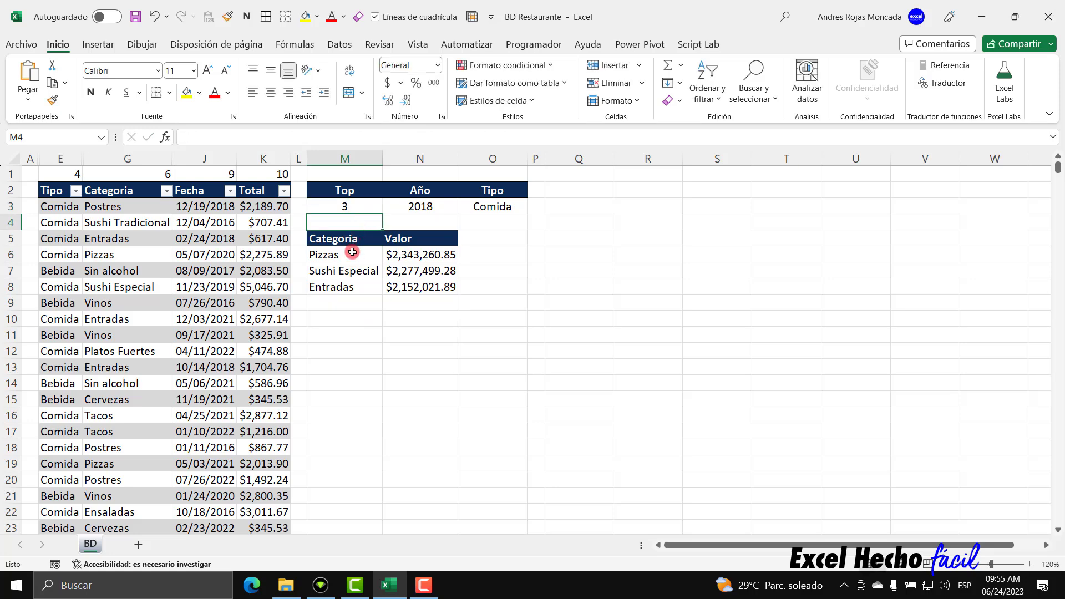
- Insert a doughnut chart from the Categoria/Valor results in M5:N8
{"action": "mouse_move", "coordinate": [352, 254]}
{"action": "left_mouse_down"}
{"action": "mouse_move", "coordinate": [408, 271]}
{"action": "mouse_move", "coordinate": [408, 286]}
{"action": "left_mouse_up"}
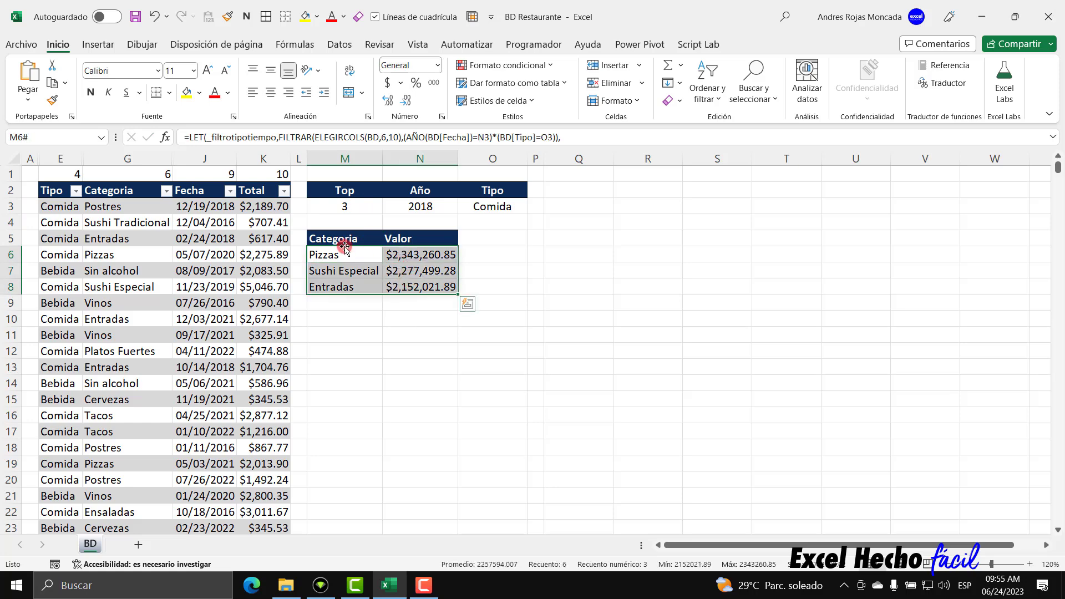
{"action": "mouse_move", "coordinate": [352, 238]}
{"action": "left_mouse_down"}
{"action": "mouse_move", "coordinate": [422, 270]}
{"action": "mouse_move", "coordinate": [421, 286]}
{"action": "left_mouse_up"}
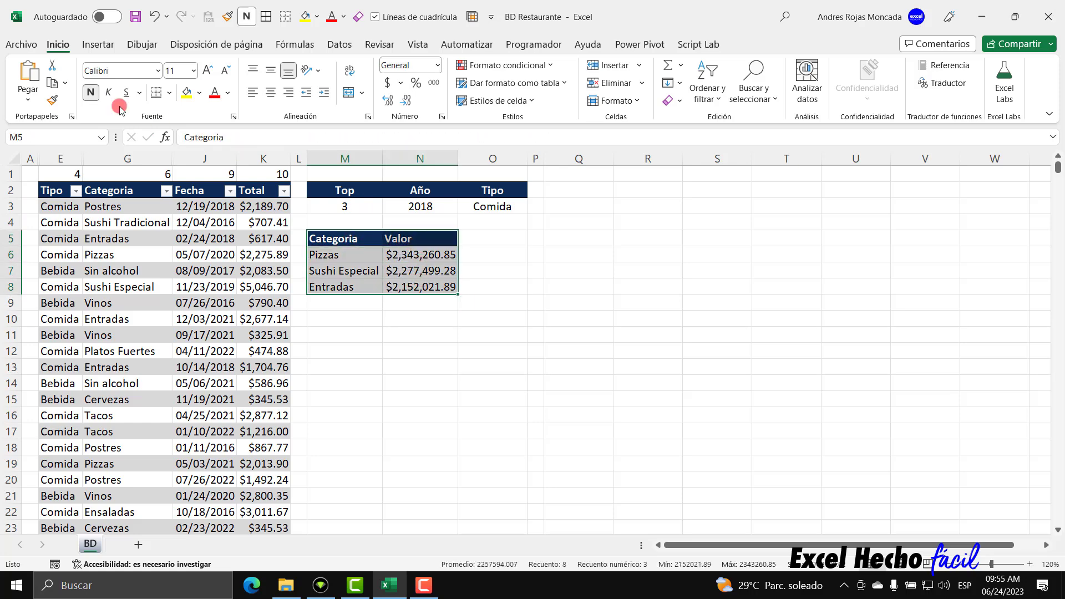
{"action": "left_click", "coordinate": [98, 44]}
{"action": "left_click", "coordinate": [430, 100]}
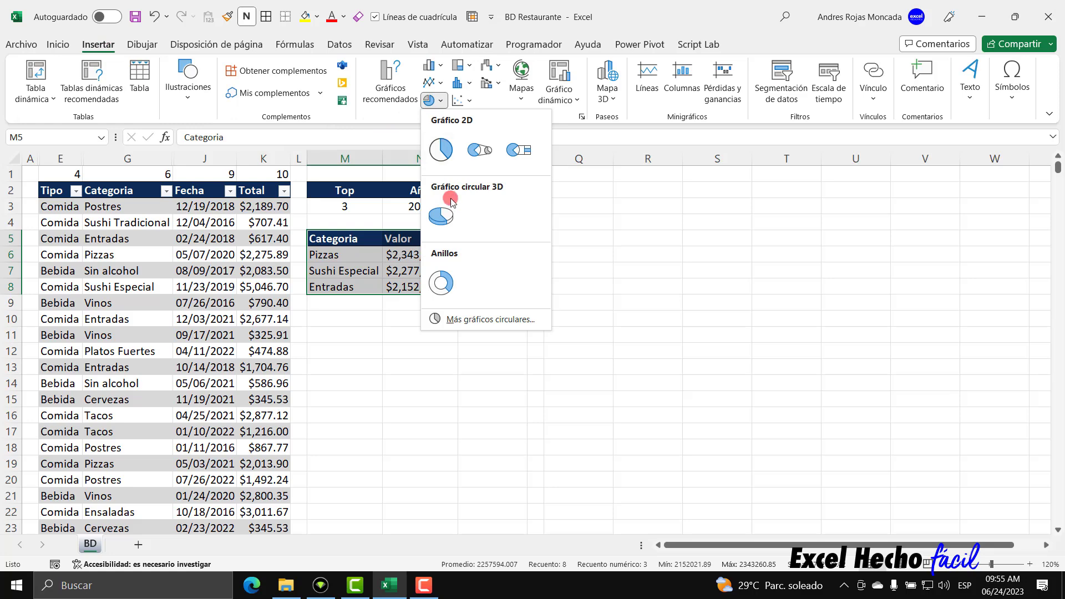
{"action": "left_click", "coordinate": [444, 283]}
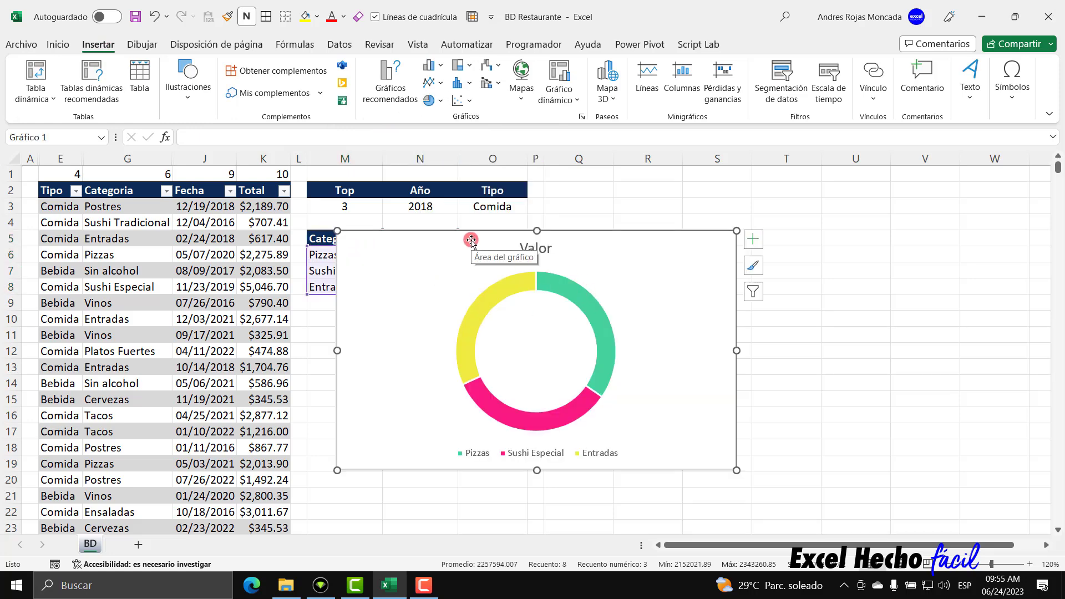
- Move the chart beside the results table and recolour it with a navy monochrome palette
{"action": "mouse_move", "coordinate": [472, 240]}
{"action": "left_mouse_down"}
{"action": "mouse_move", "coordinate": [616, 245]}
{"action": "mouse_move", "coordinate": [602, 239]}
{"action": "left_mouse_up"}
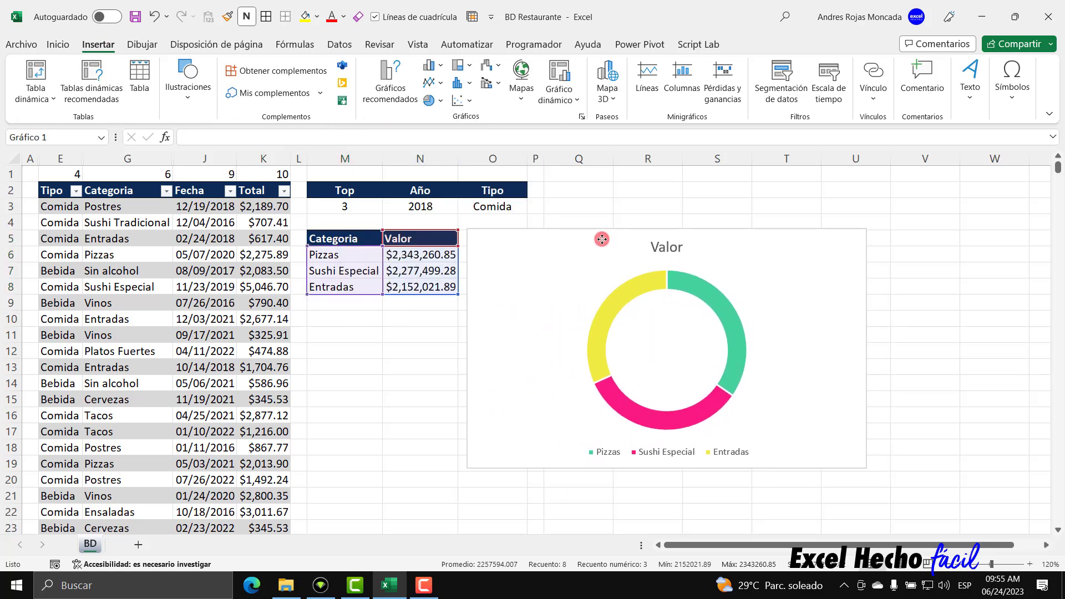
{"action": "left_click", "coordinate": [150, 89]}
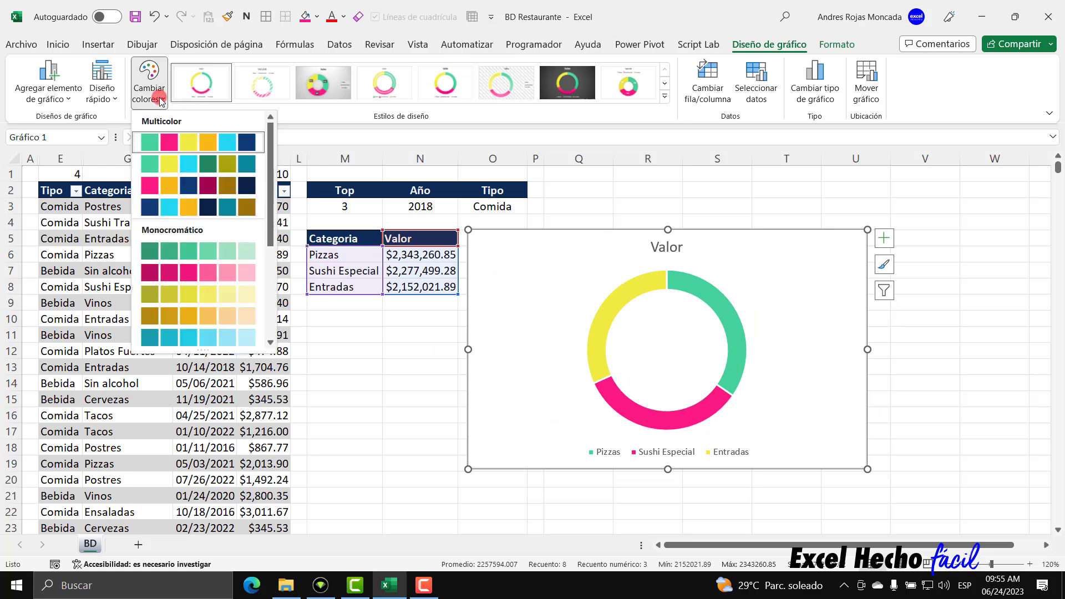
{"action": "scroll", "coordinate": [227, 205], "scroll_direction": "down", "scroll_amount": 5}
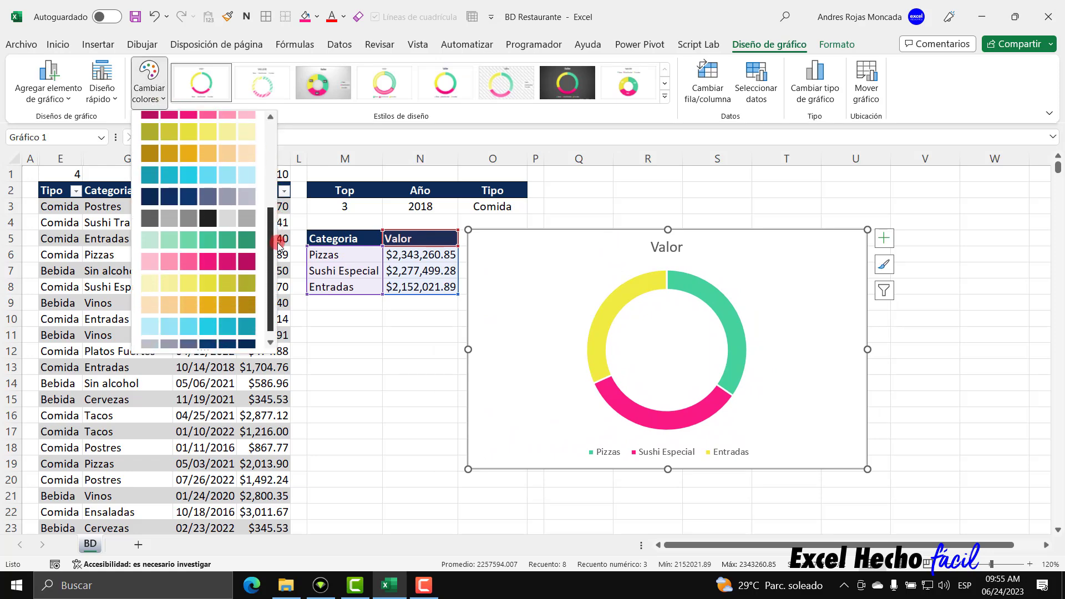
{"action": "left_click", "coordinate": [227, 197]}
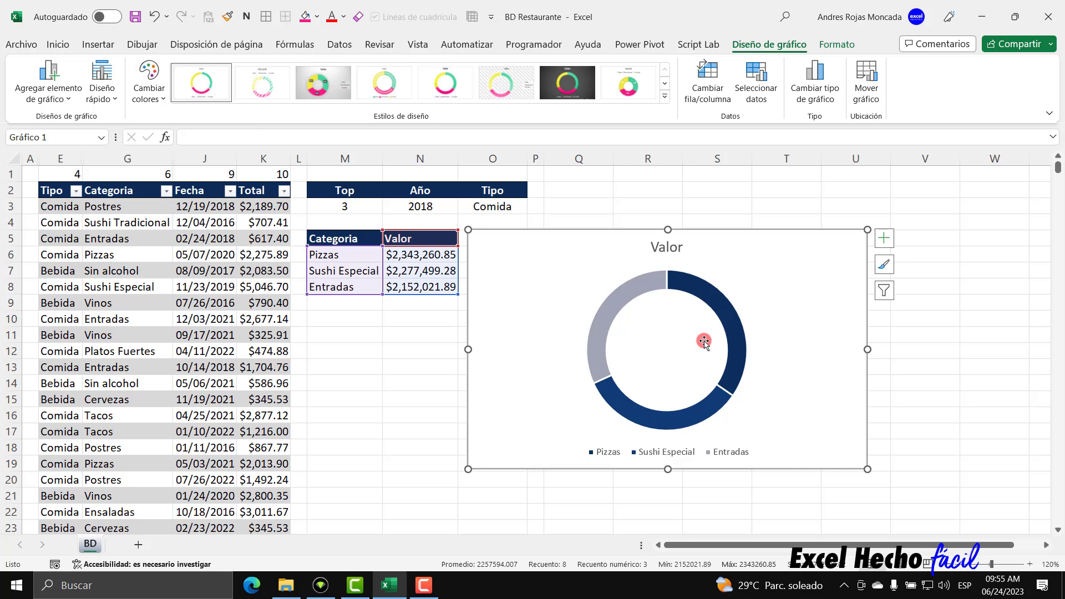
{"action": "left_click", "coordinate": [676, 248]}
- Replace the chart title Valor with 'Top 3 Categorias en el año 2018 Comida'
{"action": "left_click", "coordinate": [677, 248]}
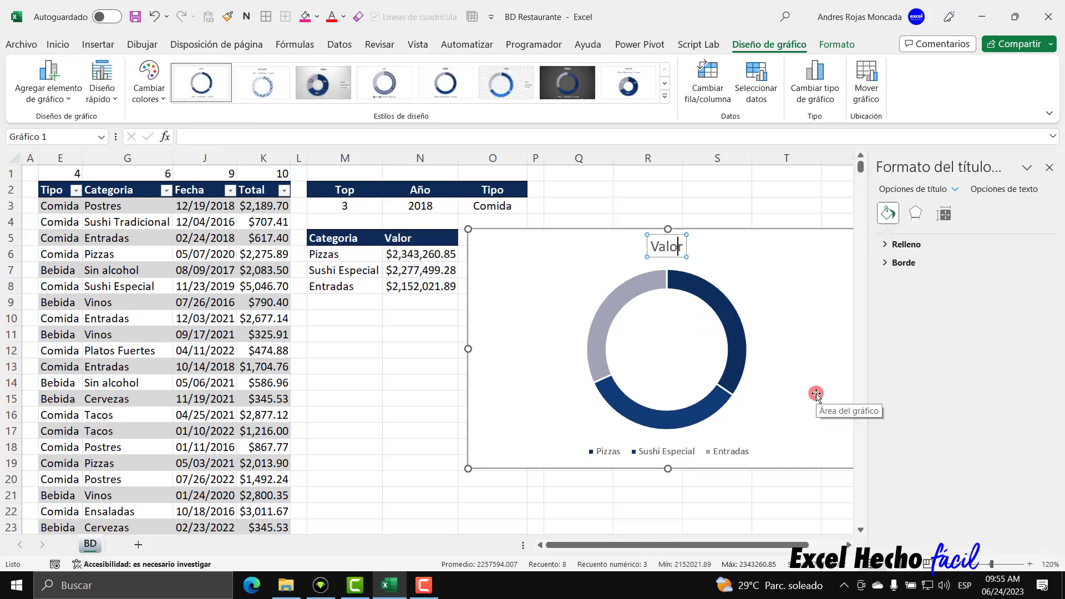
{"action": "key", "text": "BackSpace"}
{"action": "key", "text": "BackSpace"}
{"action": "key", "text": "BackSpace"}
{"action": "key", "text": "BackSpace"}
{"action": "type", "text": "Top"}
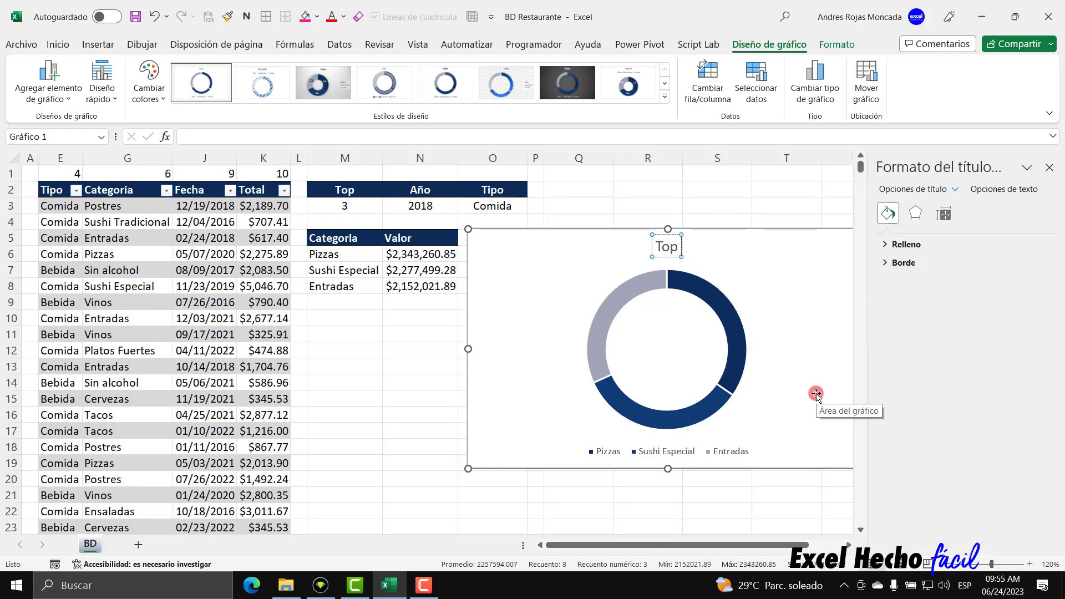
{"action": "type", "text": " 3 Ca"}
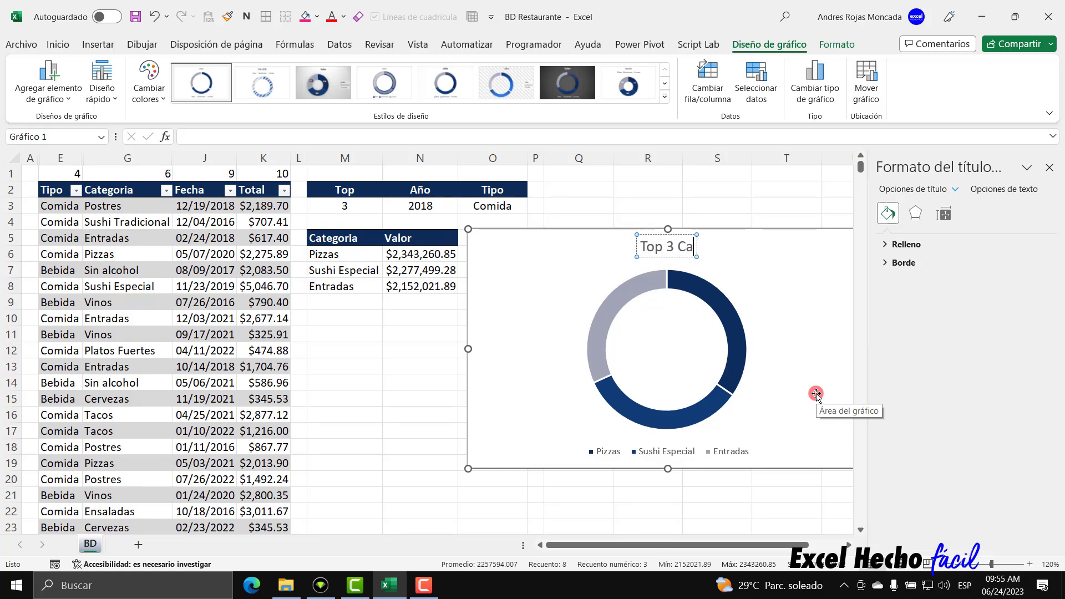
{"action": "type", "text": "tegorias"}
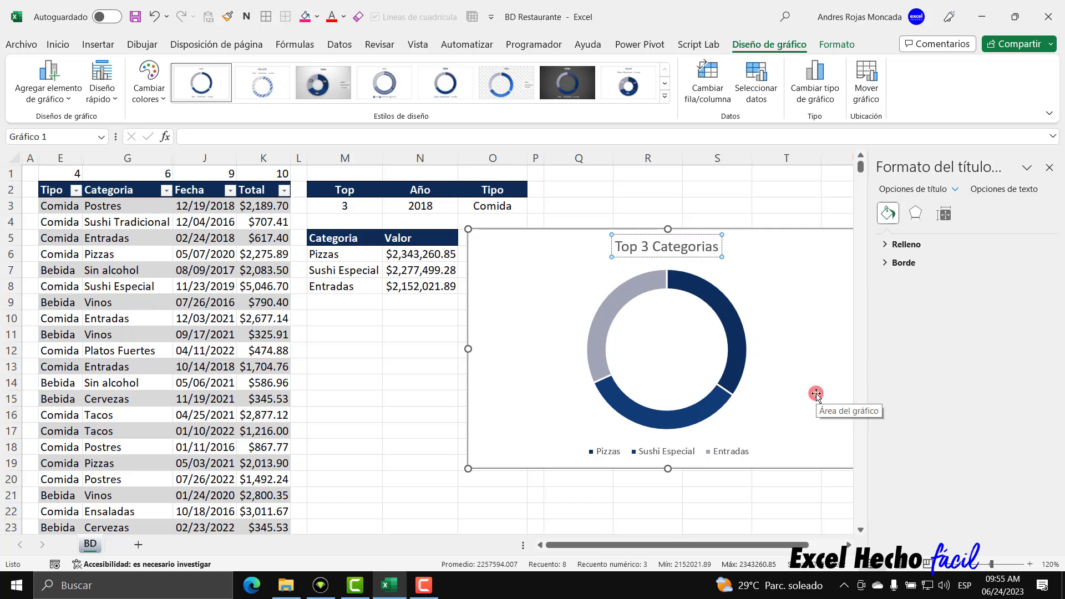
{"action": "type", "text": " en el"}
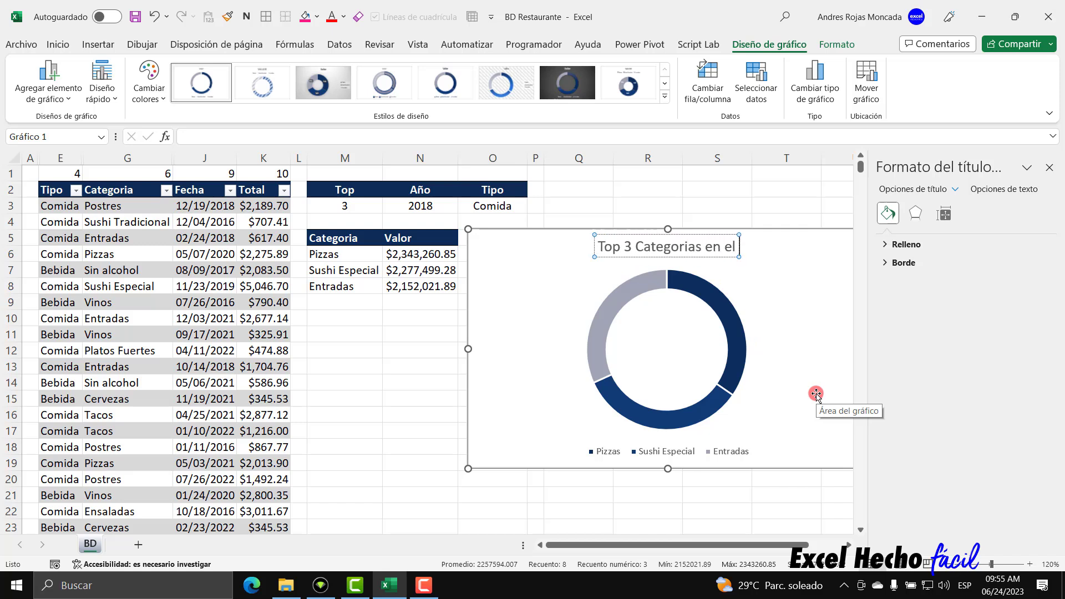
{"action": "type", "text": " año 20"}
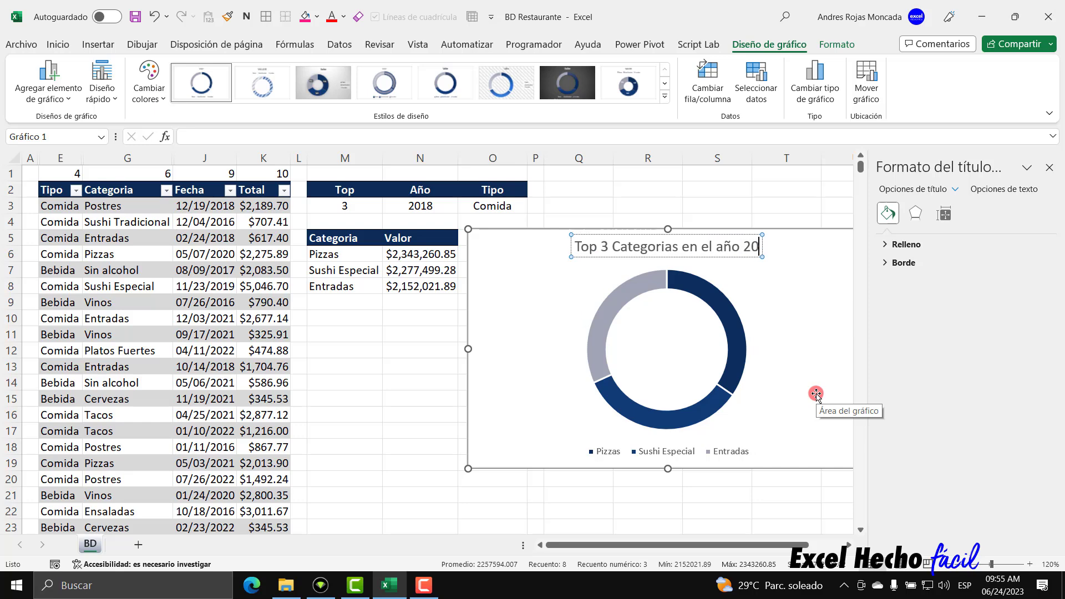
{"action": "type", "text": "18"}
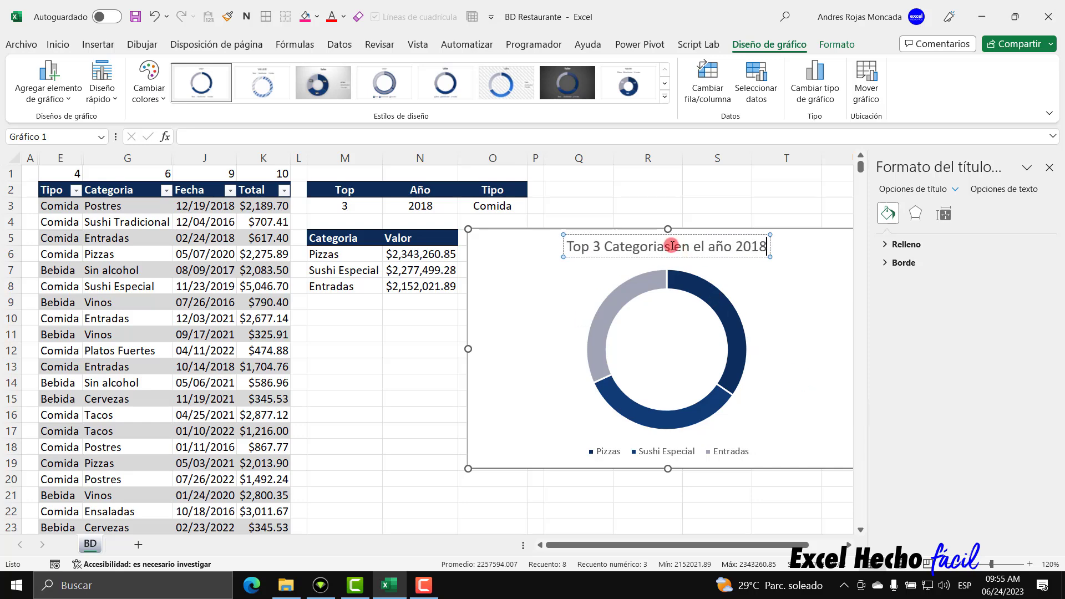
{"action": "type", "text": " Comida"}
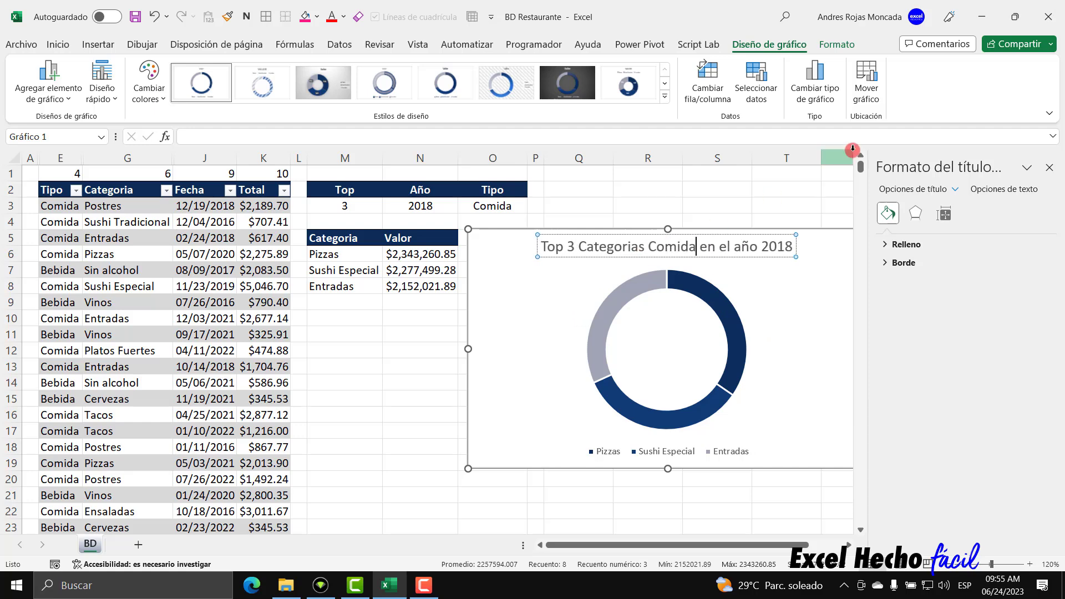
{"action": "left_click", "coordinate": [1049, 167]}
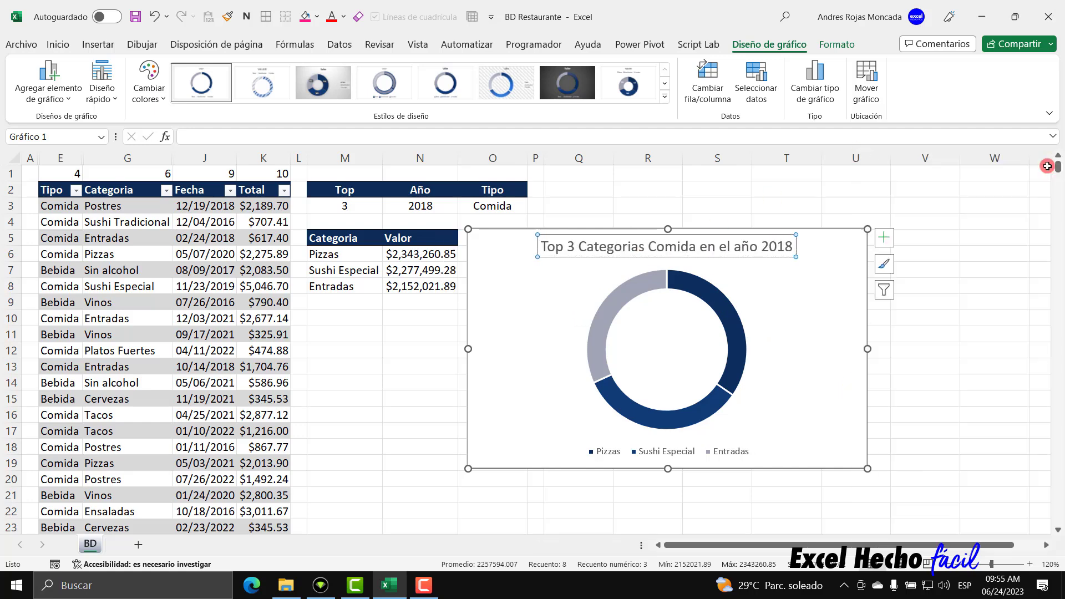
{"action": "left_click", "coordinate": [541, 295]}
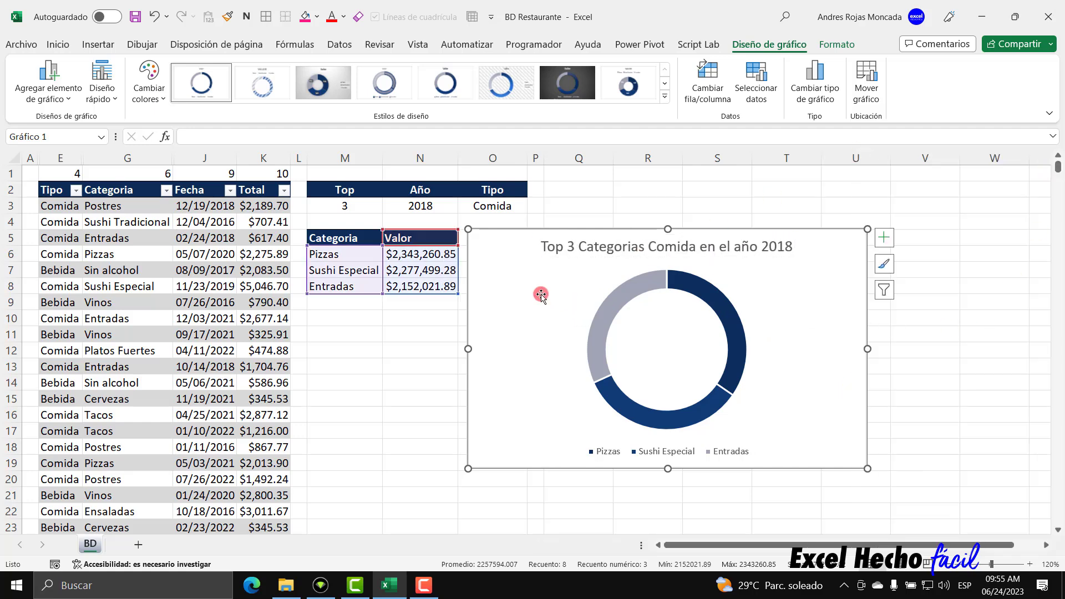
{"action": "left_click", "coordinate": [432, 206]}
{"action": "type", "text": "2019"}
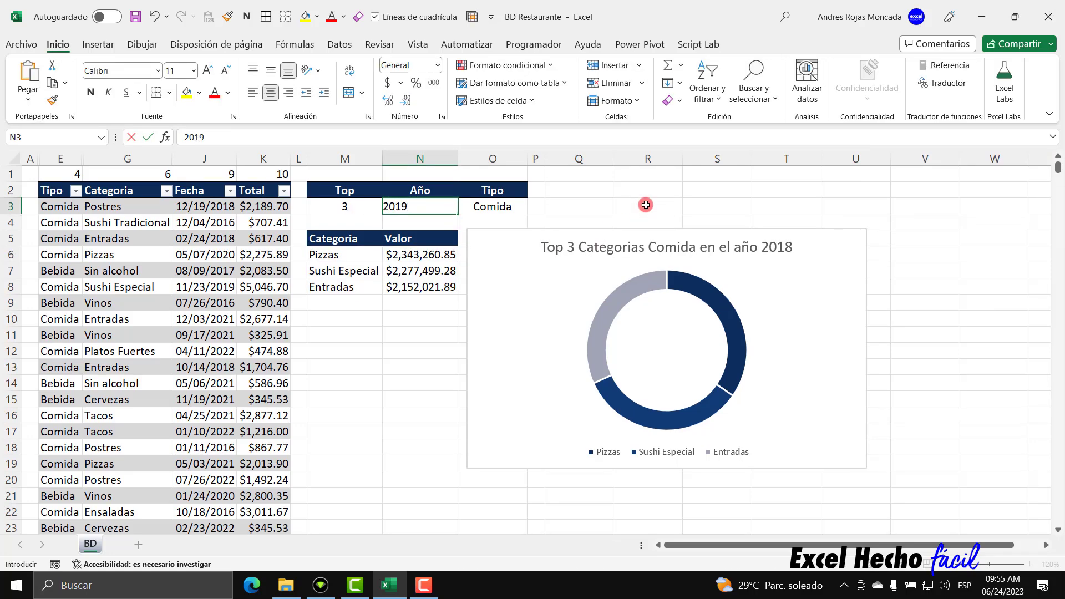
{"action": "key", "text": "Return"}
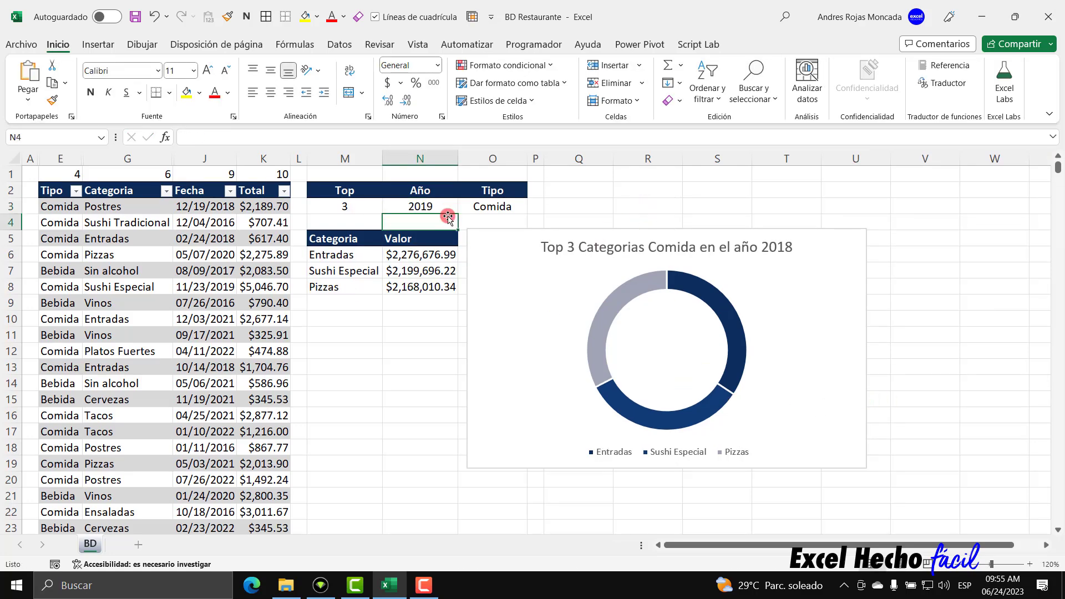
{"action": "left_click", "coordinate": [446, 209]}
{"action": "type", "text": "2020"}
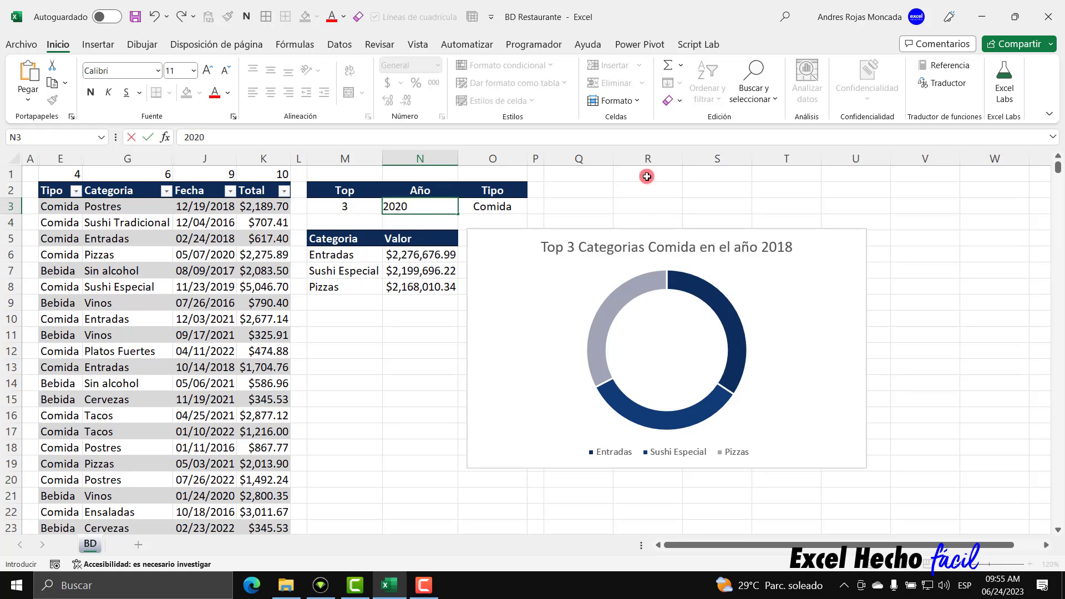
{"action": "key", "text": "Return"}
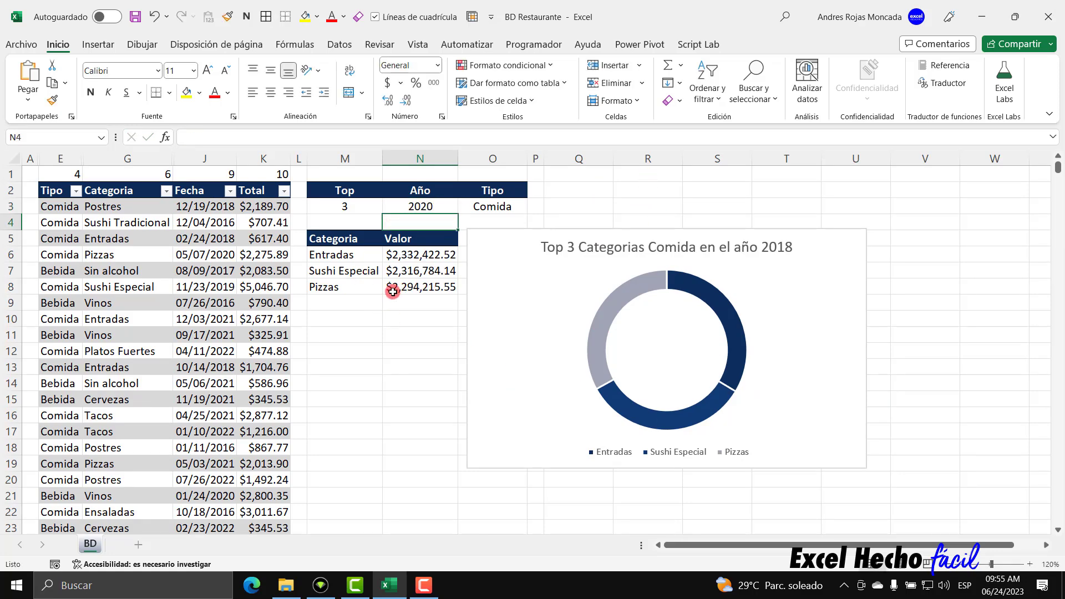
{"action": "left_click", "coordinate": [422, 201]}
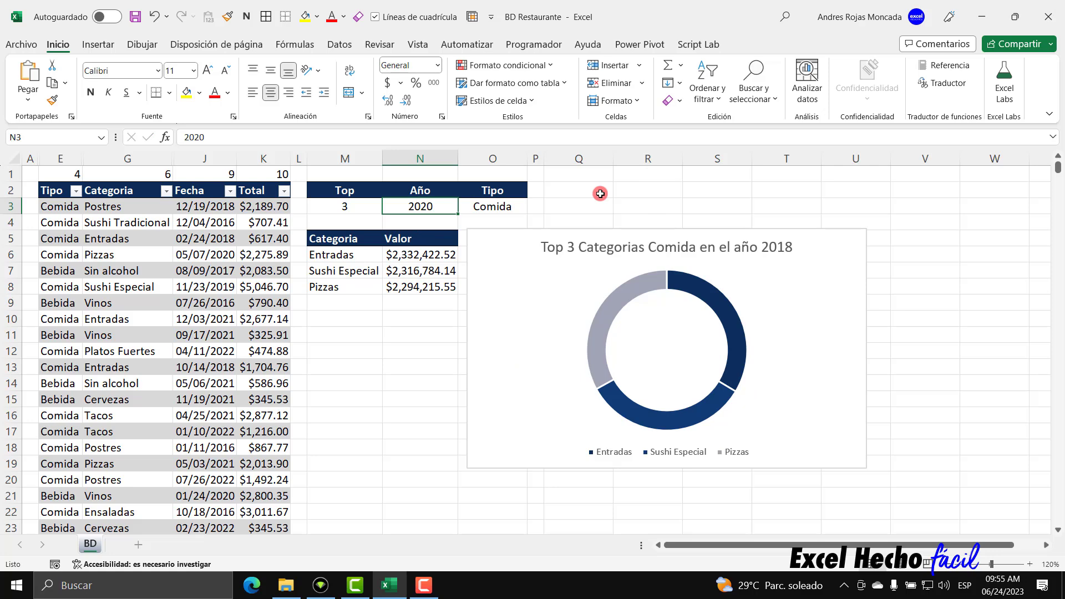
{"action": "type", "text": "2016"}
{"action": "key", "text": "Return"}
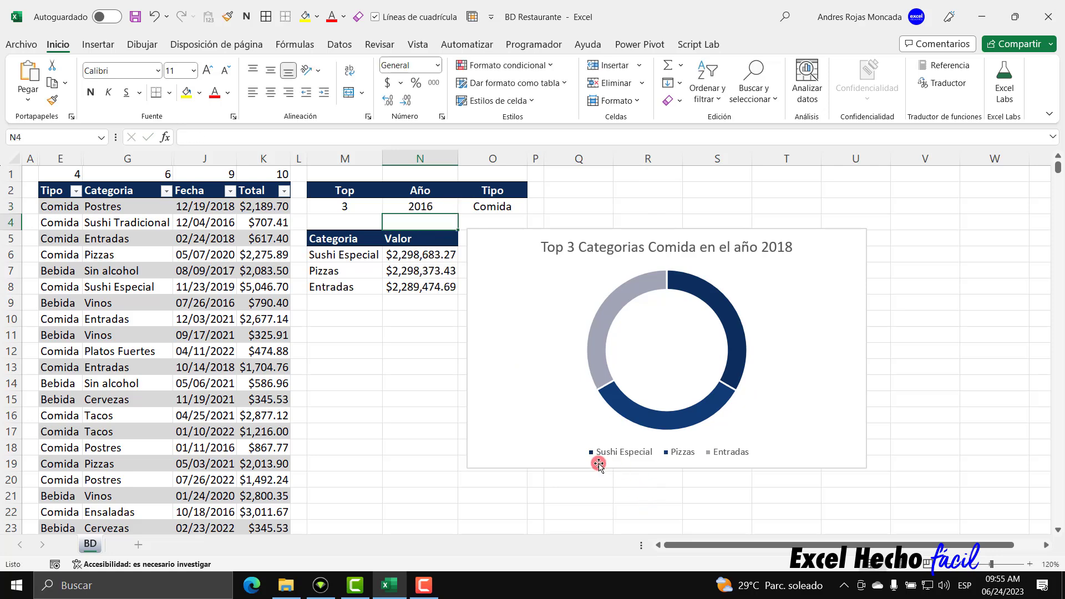
{"action": "left_click", "coordinate": [436, 203]}
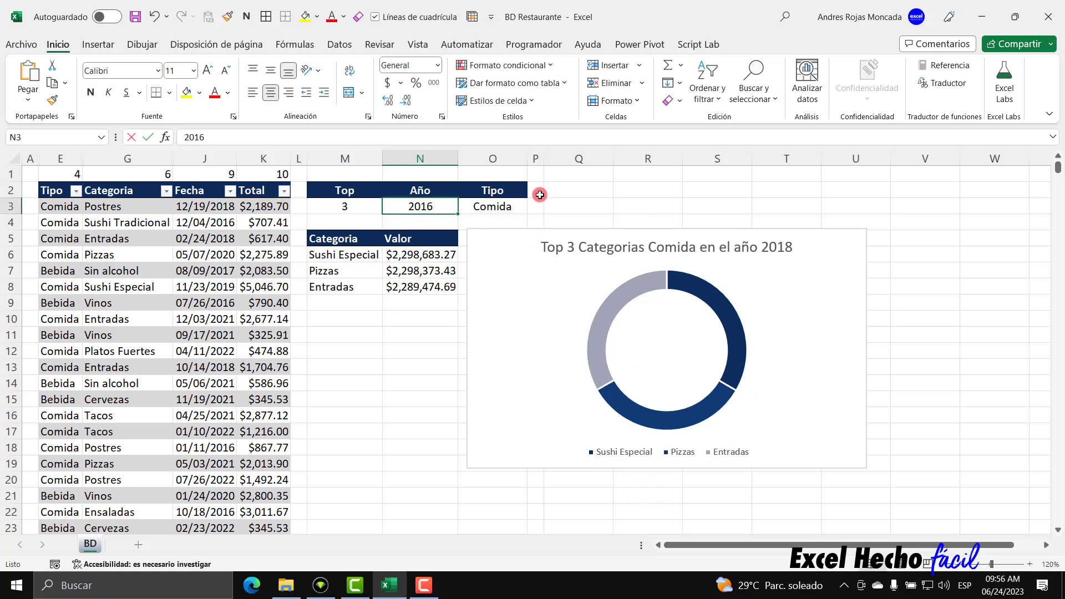
{"action": "type", "text": "2017"}
{"action": "key", "text": "Return"}
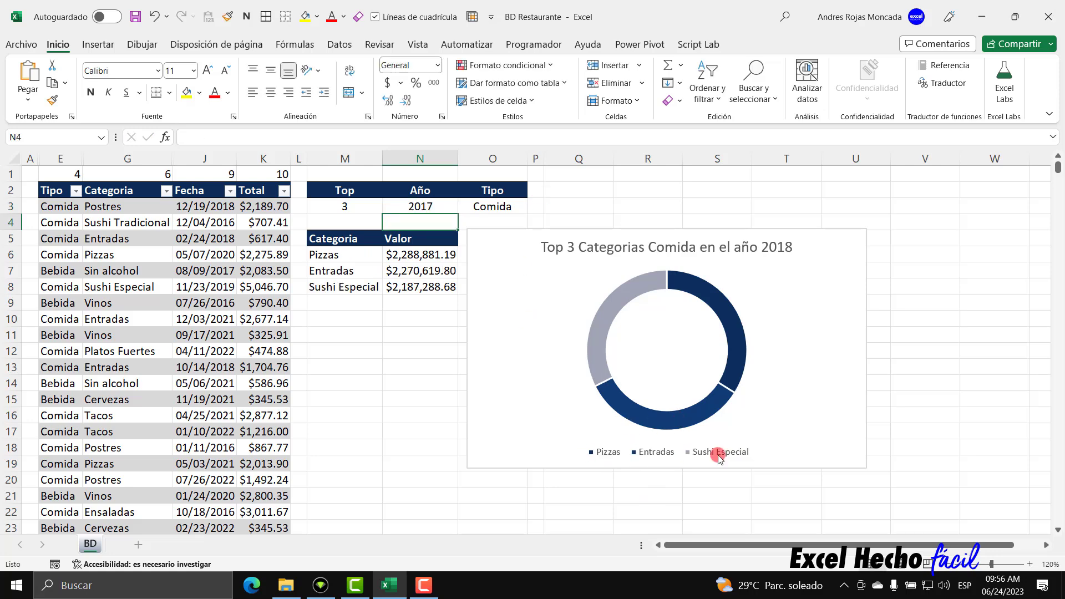
{"action": "left_click", "coordinate": [409, 205]}
{"action": "type", "text": "20"}
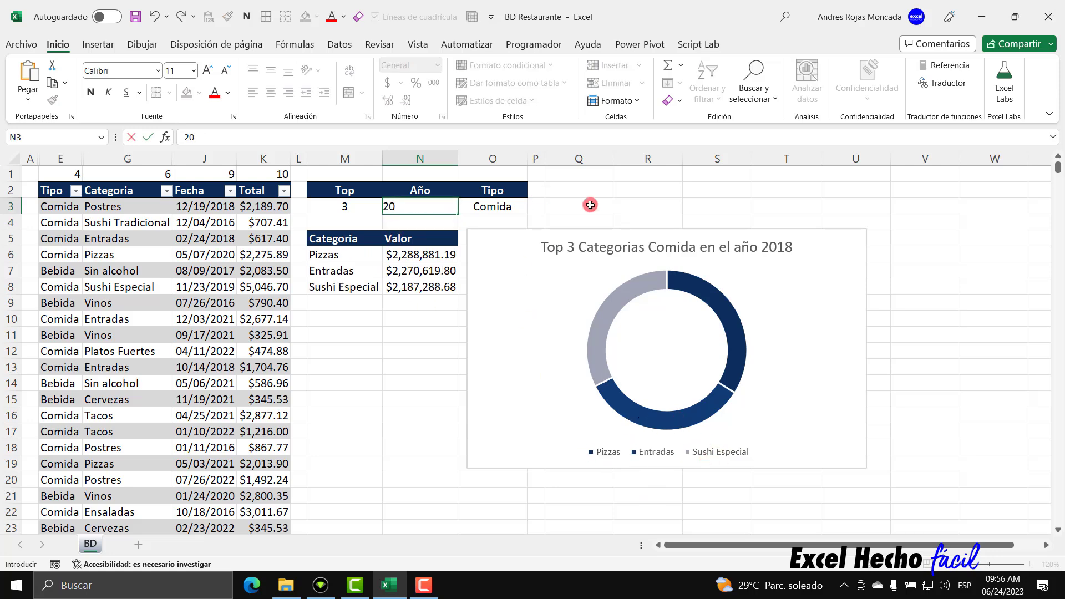
{"action": "type", "text": "18"}
{"action": "key", "text": "Return"}
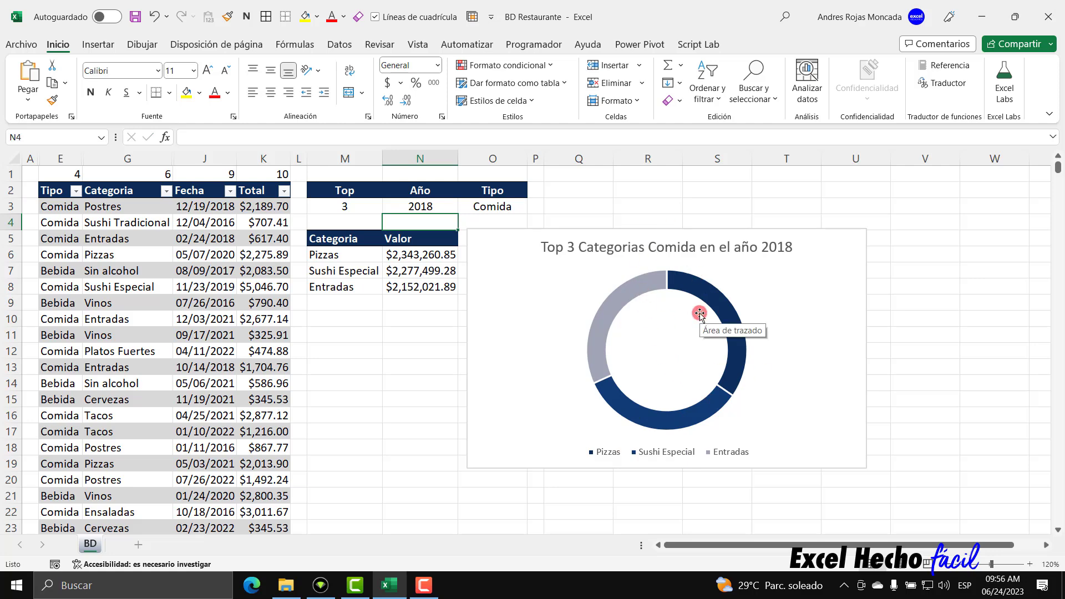
{"action": "left_click", "coordinate": [486, 203]}
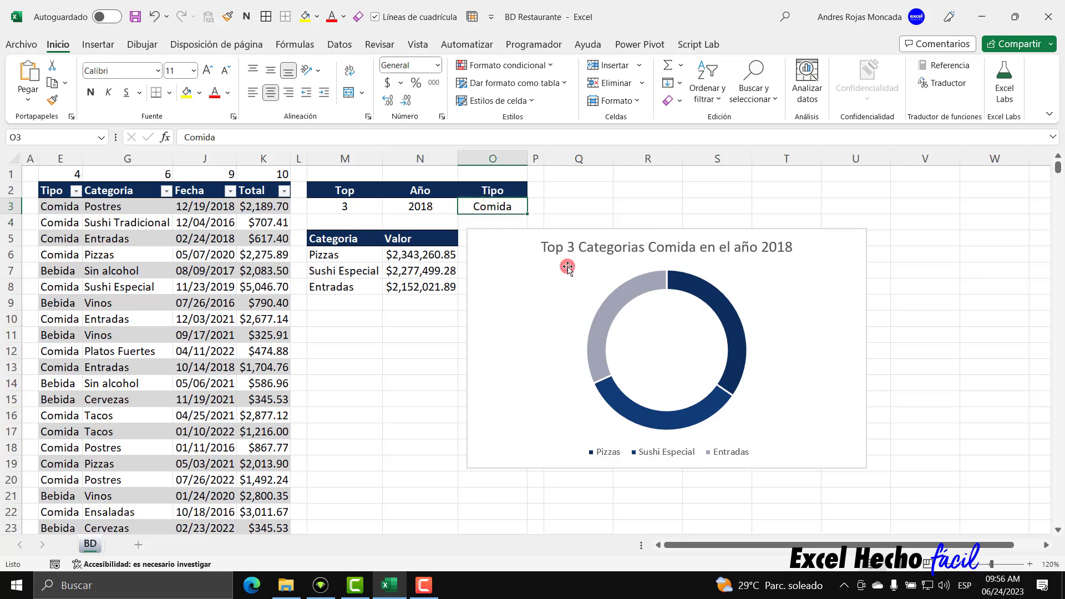
{"action": "type", "text": "Bebida"}
{"action": "key", "text": "Return"}
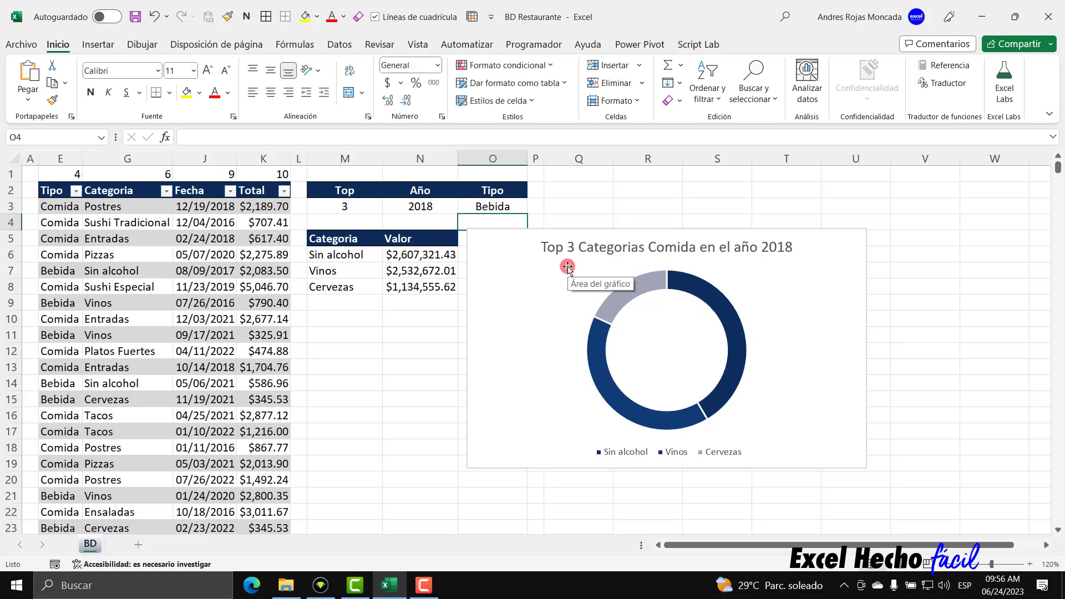
{"action": "left_click", "coordinate": [430, 212]}
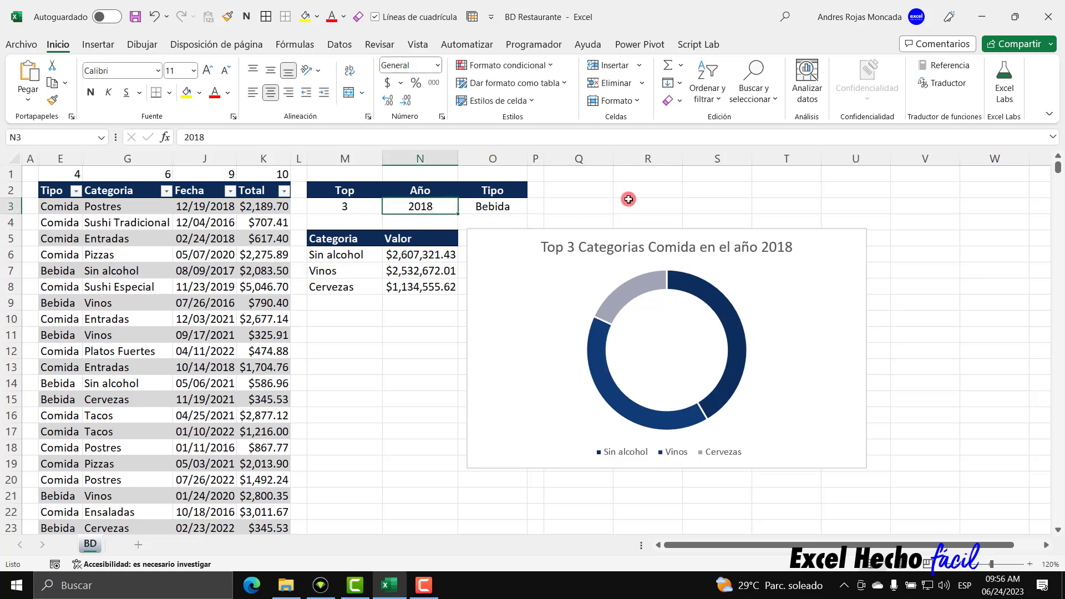
{"action": "type", "text": "2016"}
{"action": "key", "text": "Return"}
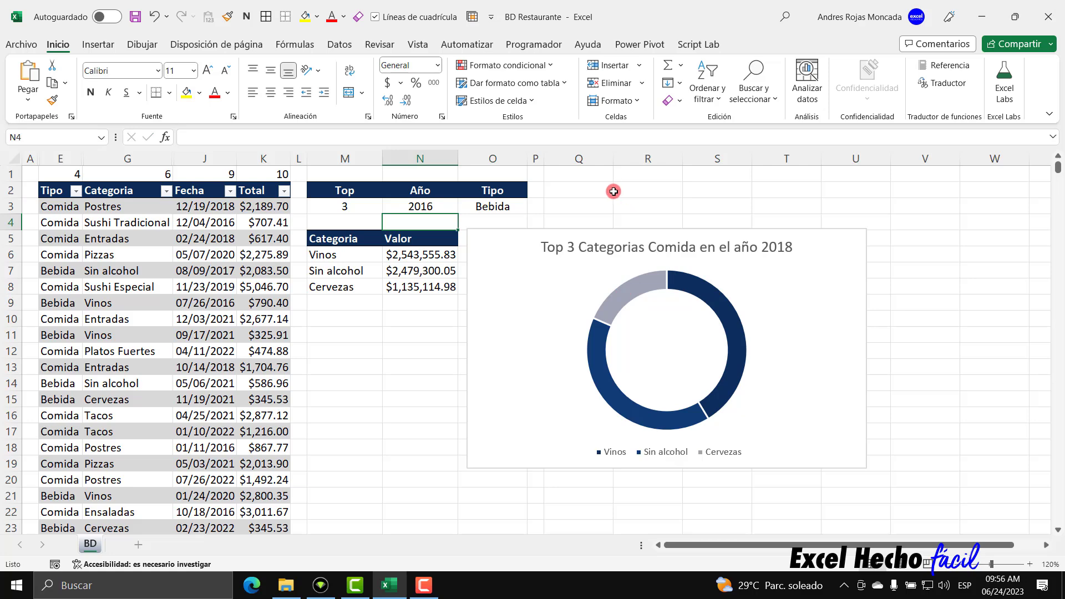
{"action": "key", "text": "Up"}
{"action": "type", "text": "2017"}
{"action": "key", "text": "Return"}
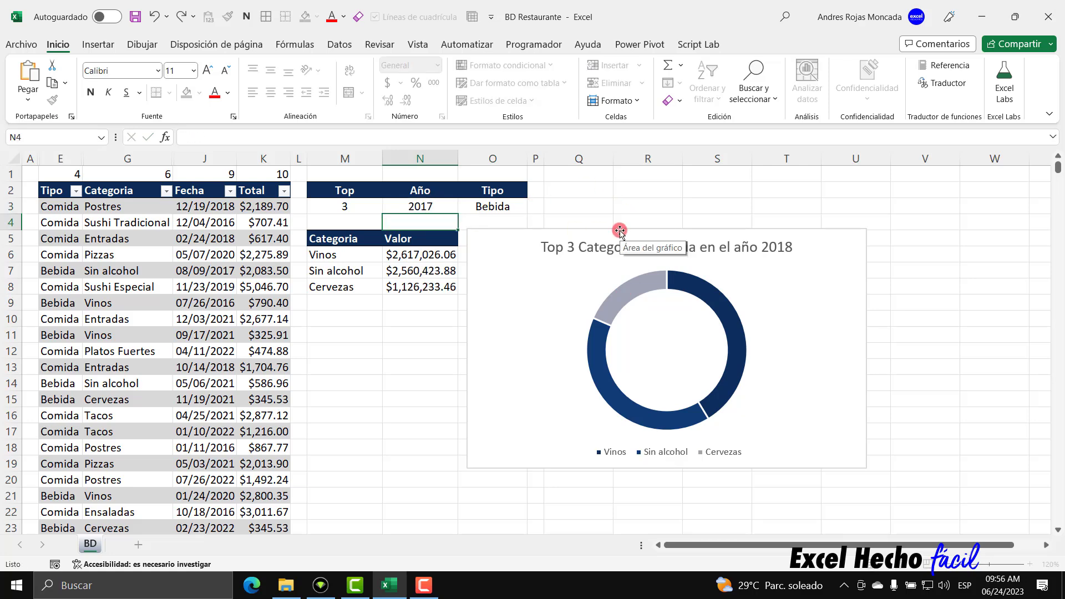
{"action": "left_click", "coordinate": [434, 210]}
{"action": "type", "text": "20"}
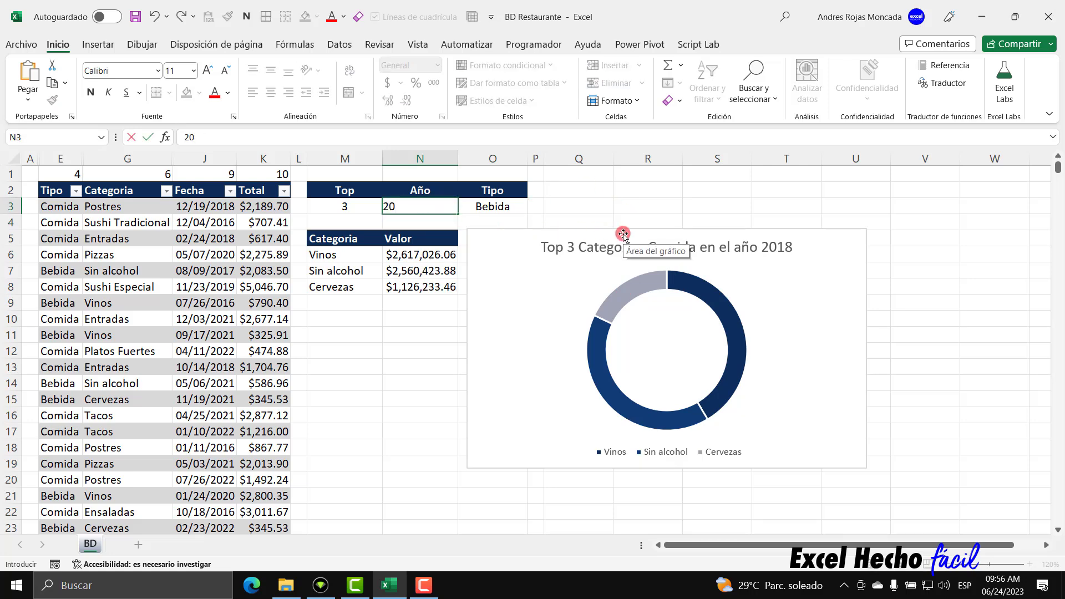
{"action": "type", "text": "18"}
{"action": "key", "text": "Return"}
{"action": "left_click", "coordinate": [511, 203]}
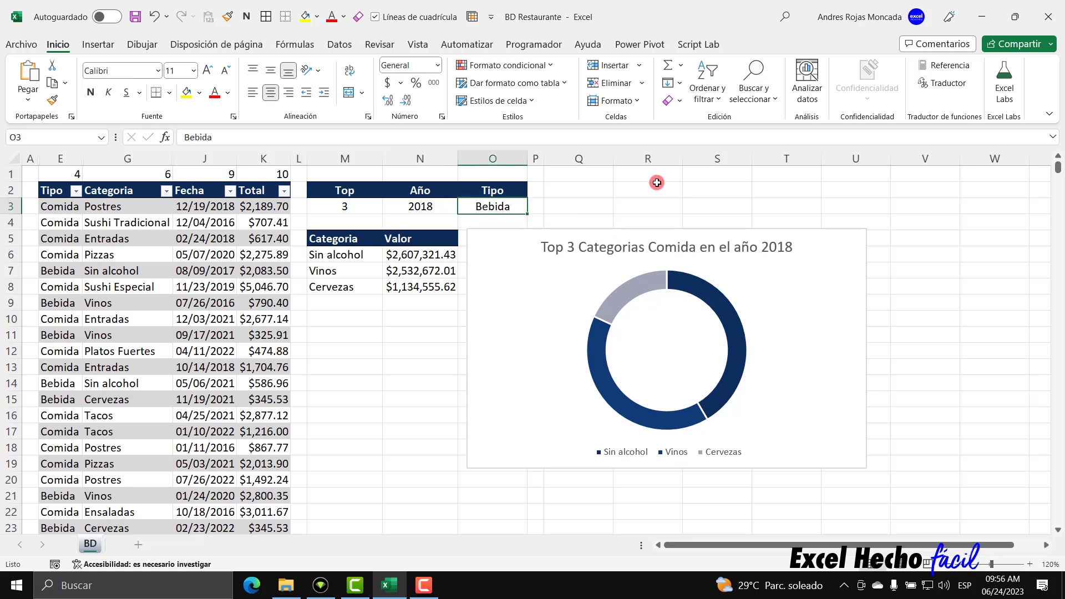
{"action": "type", "text": "Cmida"}
{"action": "key", "text": "BackSpace"}
{"action": "key", "text": "BackSpace"}
{"action": "key", "text": "BackSpace"}
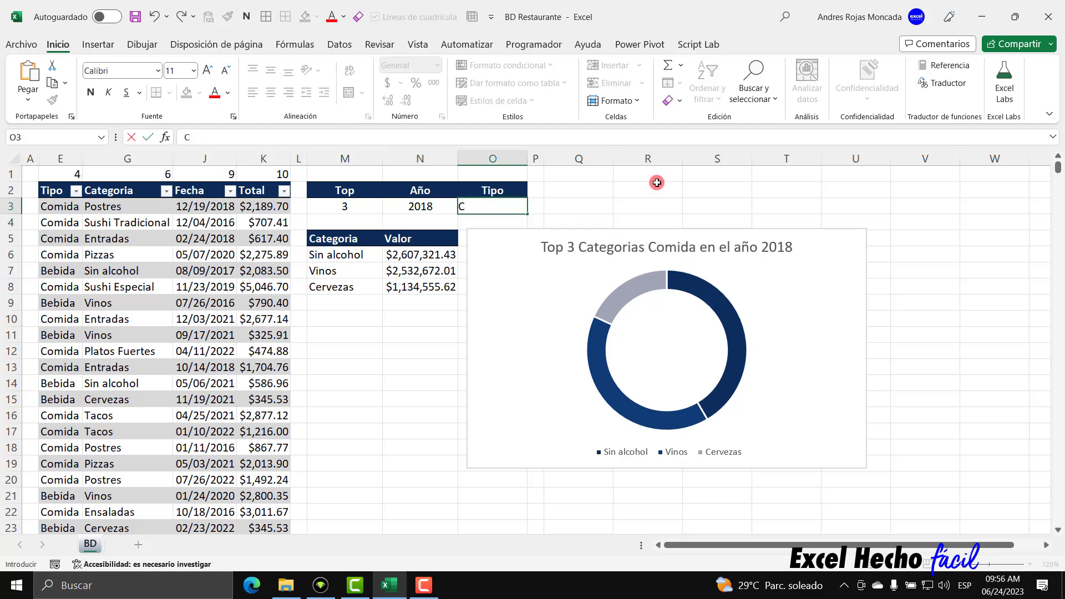
{"action": "type", "text": "omida"}
{"action": "key", "text": "Return"}
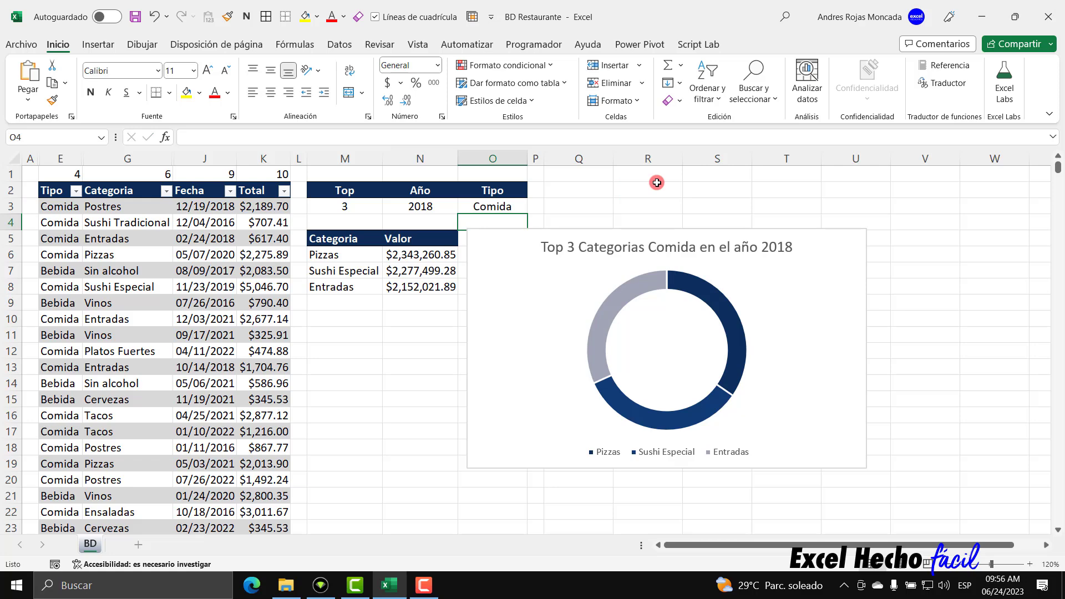
{"action": "left_click", "coordinate": [596, 186]}
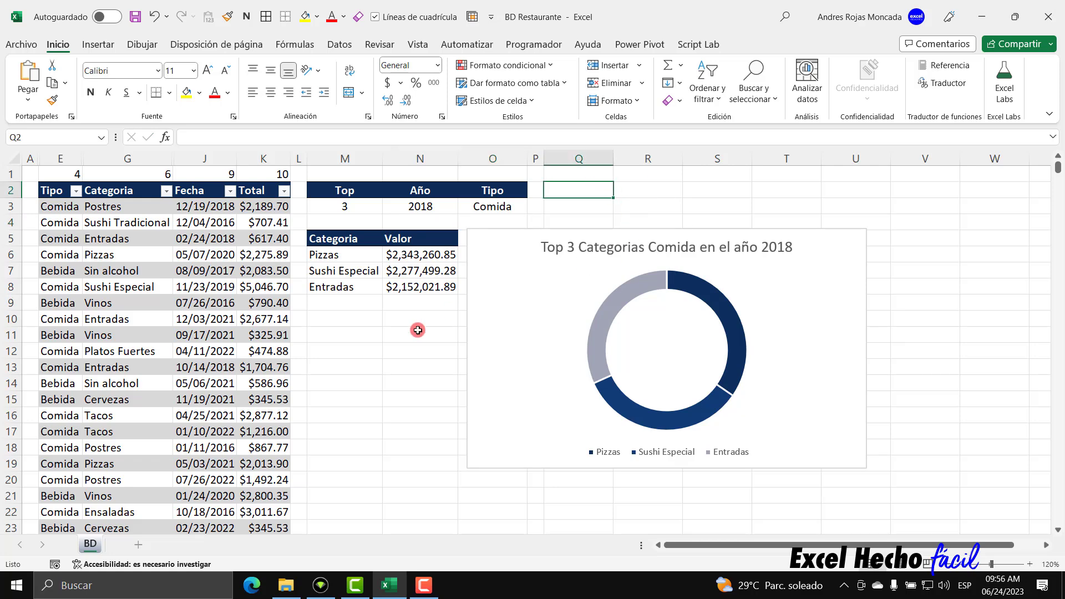
{"action": "double_click", "coordinate": [355, 258]}
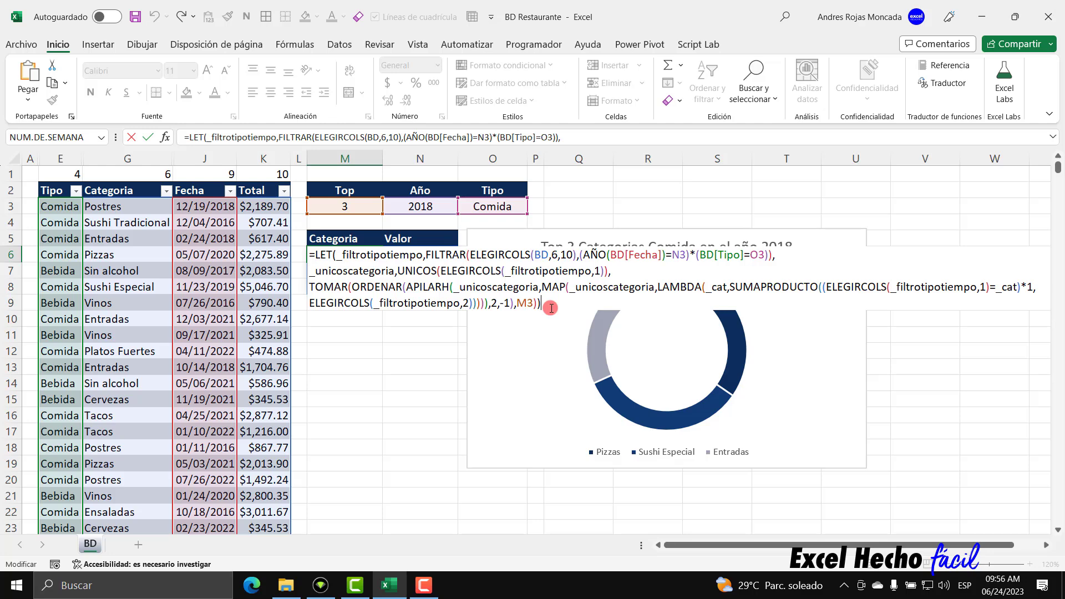
{"action": "key", "text": "ctrl+Return"}
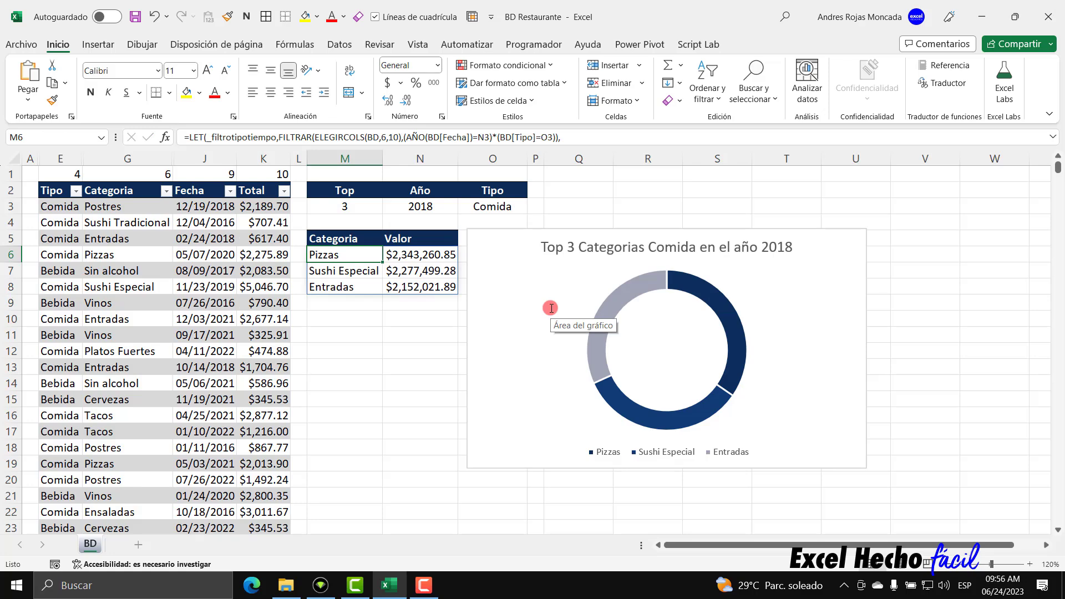
{"action": "left_click", "coordinate": [580, 194]}
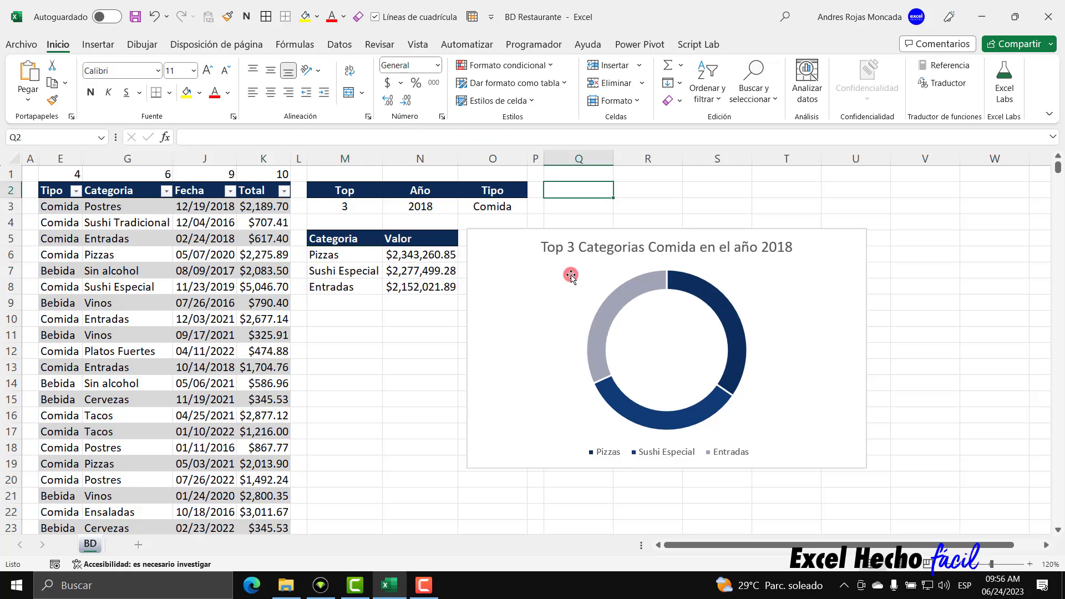